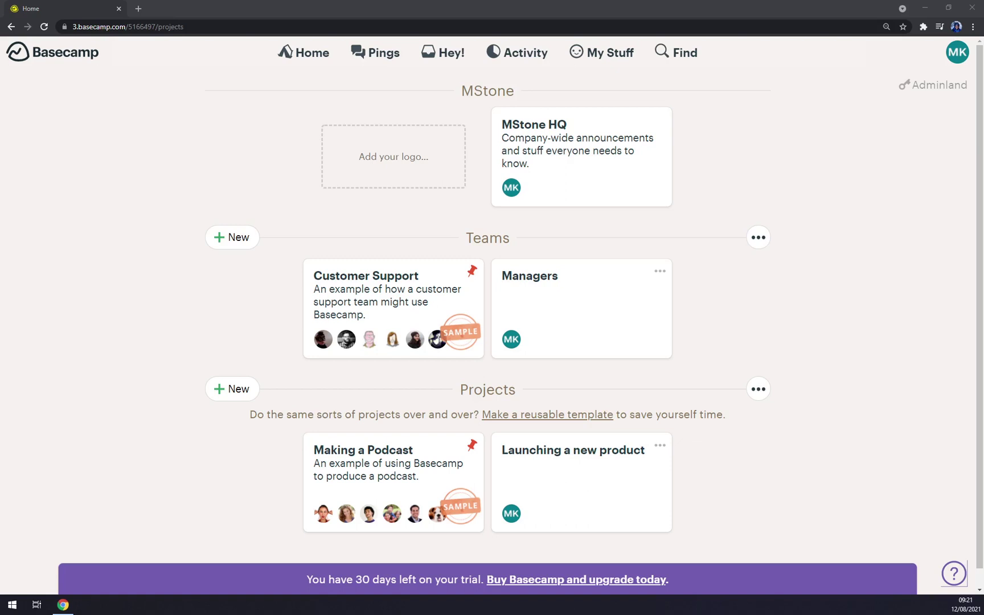
# Open the MK avatar's account menu with notification status and personal settings
pyautogui.click(82, 187)
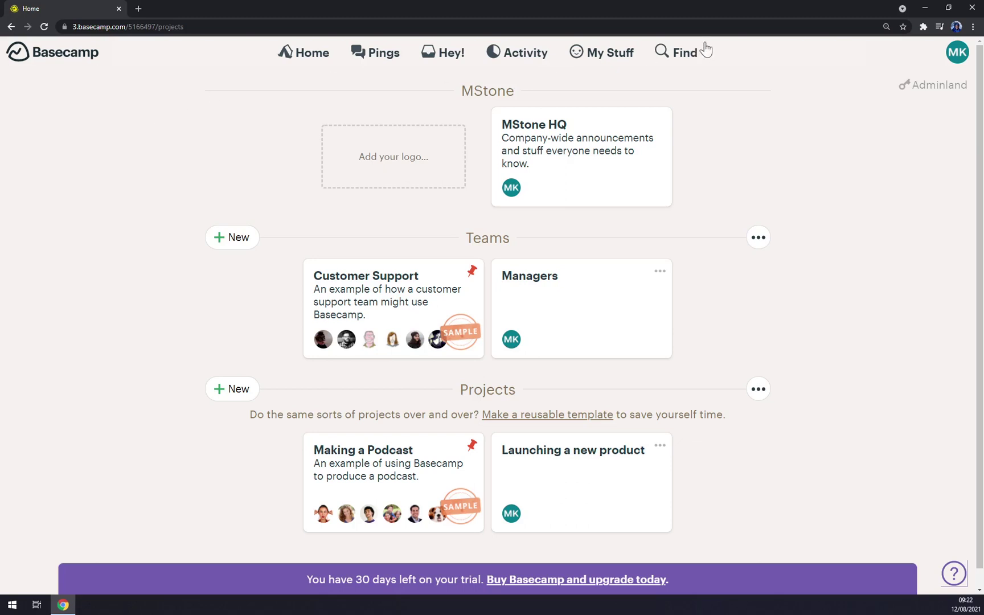
pyautogui.click(956, 55)
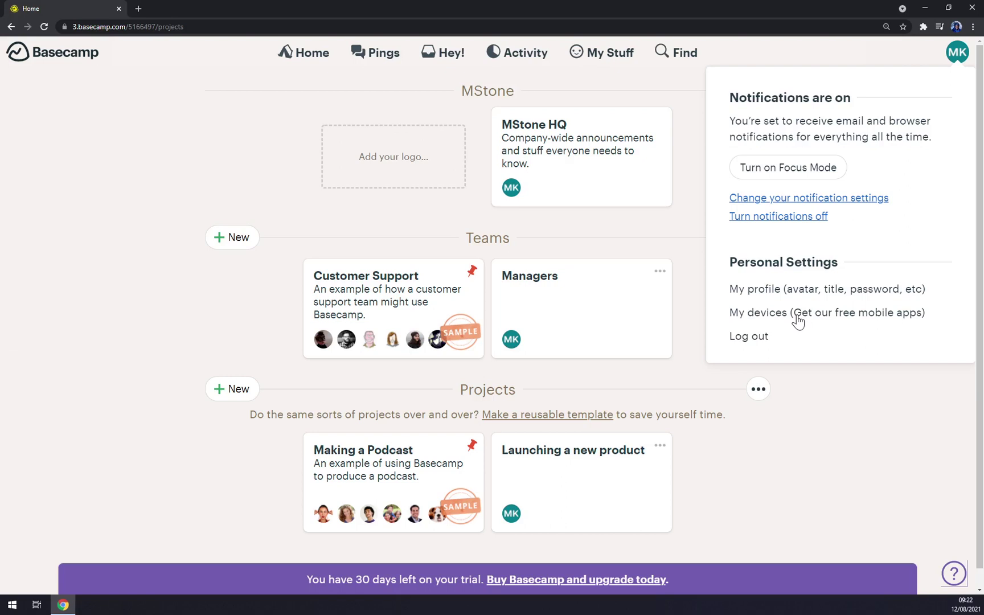
pyautogui.click(822, 289)
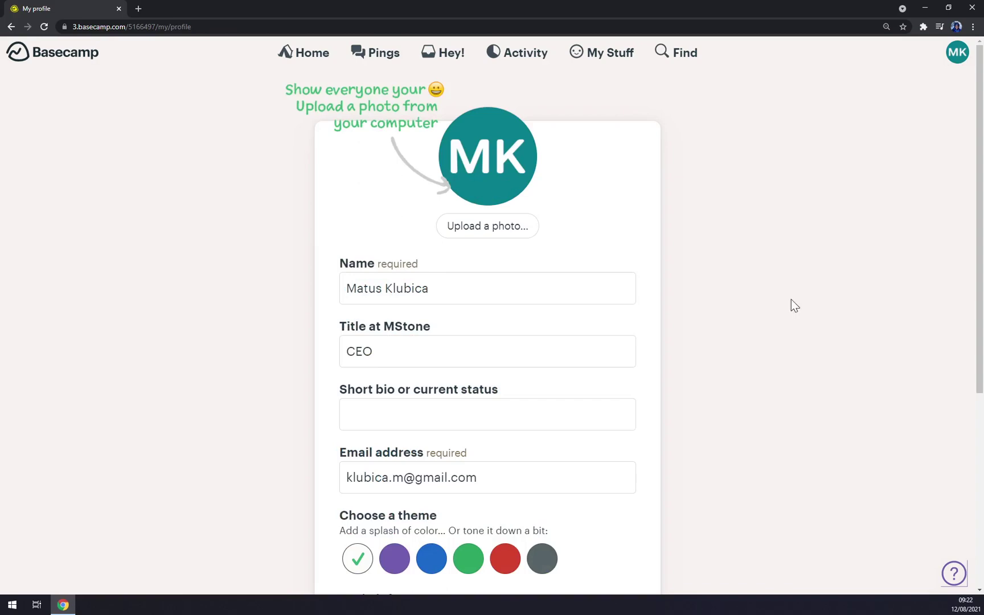
pyautogui.scroll(-5, 791, 299)
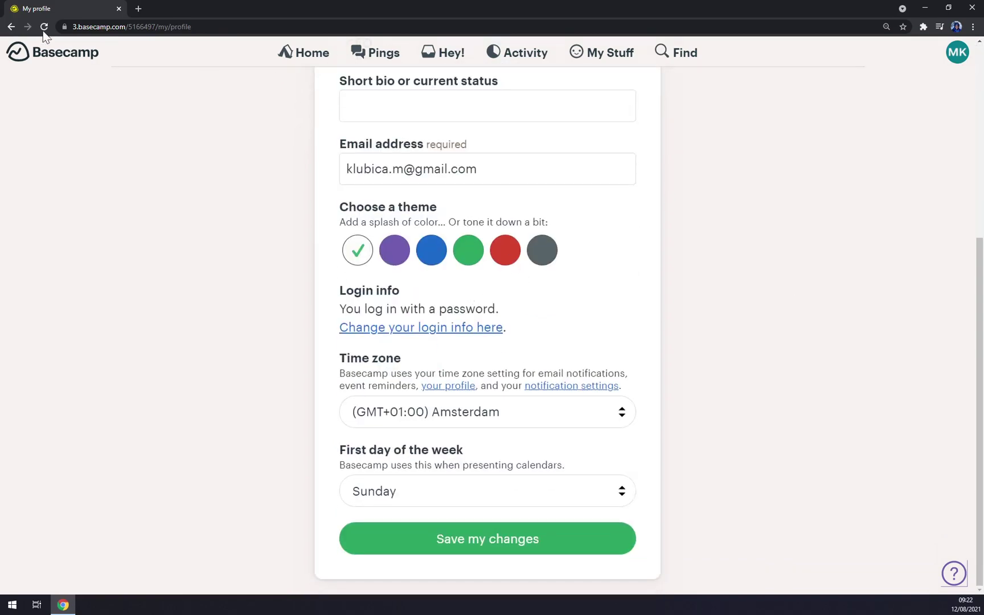
pyautogui.click(399, 257)
pyautogui.scroll(2, 418, 341)
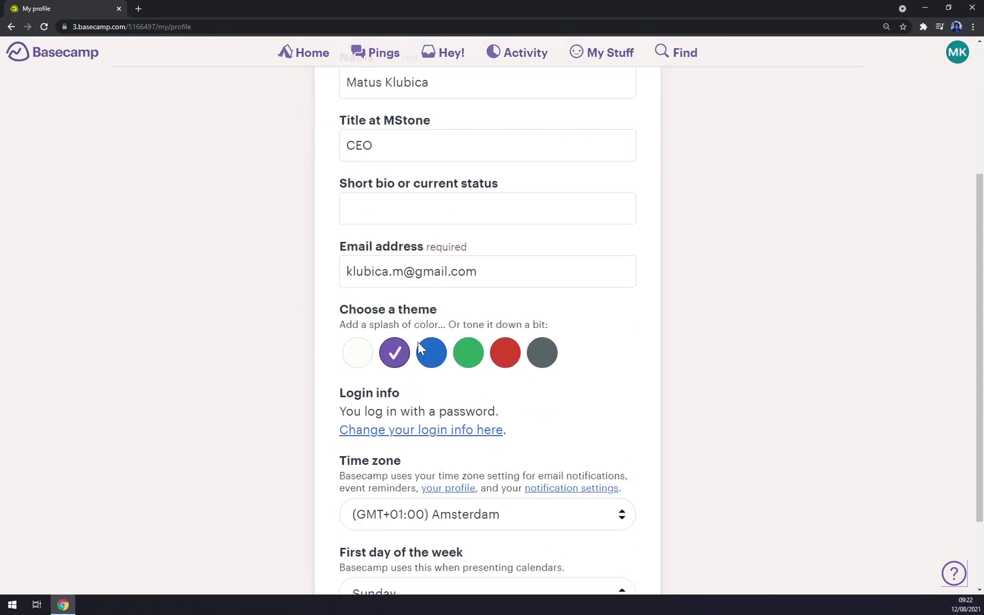
pyautogui.click(424, 356)
pyautogui.click(472, 354)
pyautogui.click(503, 353)
pyautogui.click(541, 353)
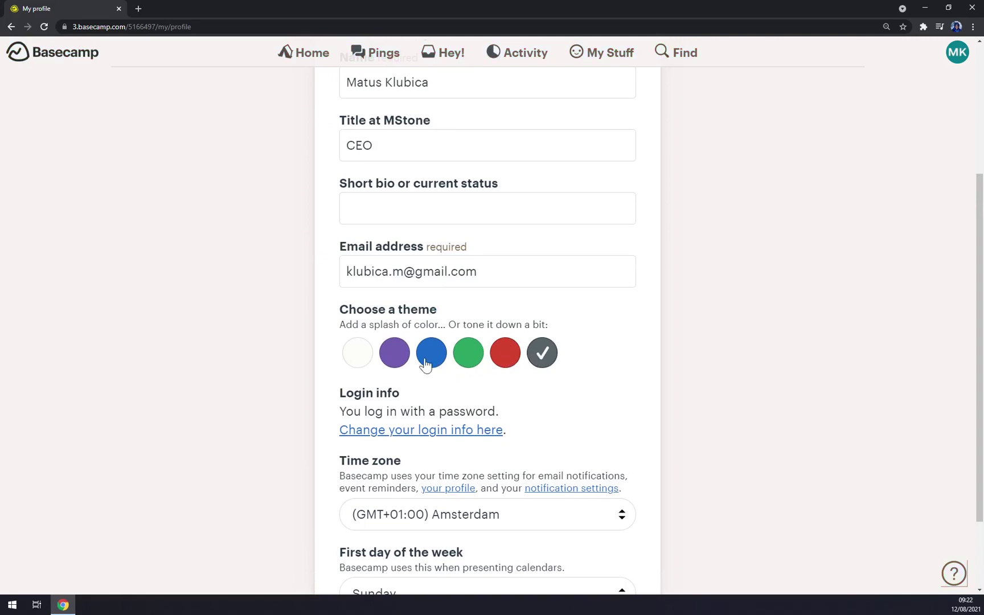
pyautogui.click(394, 356)
pyautogui.click(359, 357)
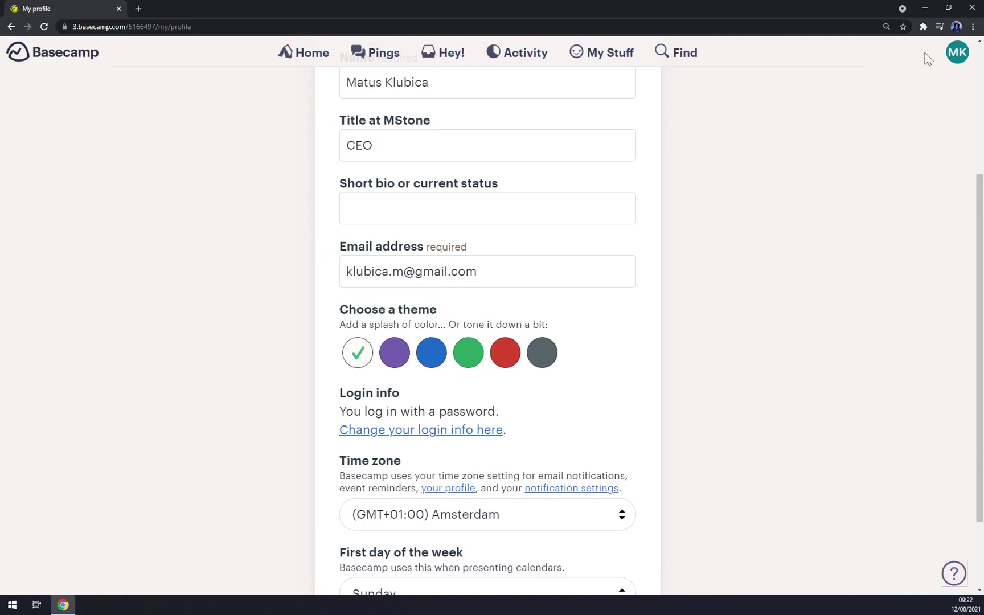
pyautogui.scroll(3, 490, 187)
pyautogui.click(293, 57)
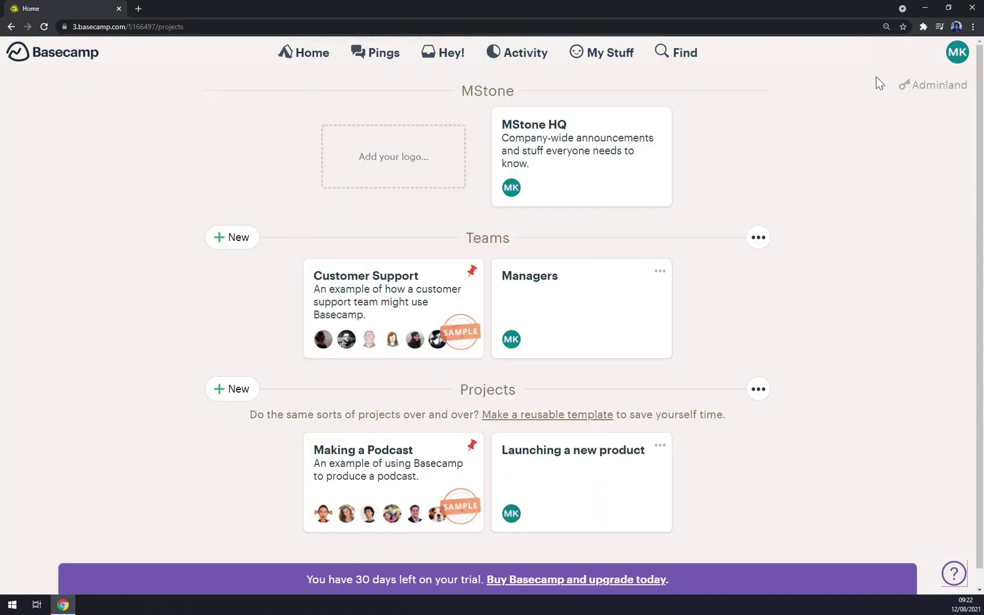
pyautogui.click(952, 64)
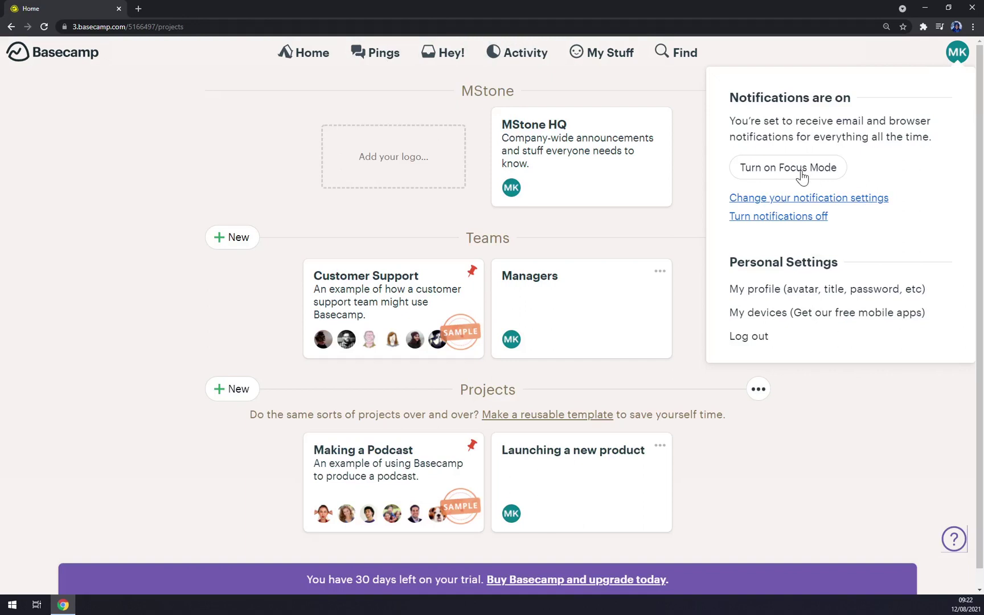
# Turn on Focus Mode, glance at Pings and Hey!, then open the Latest Activity report
pyautogui.click(801, 170)
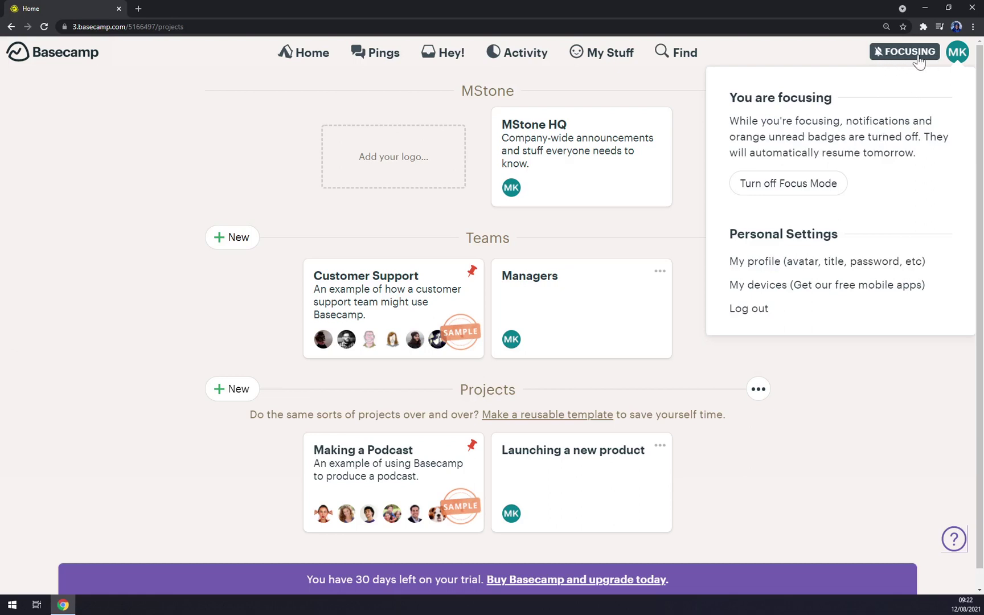
pyautogui.click(126, 135)
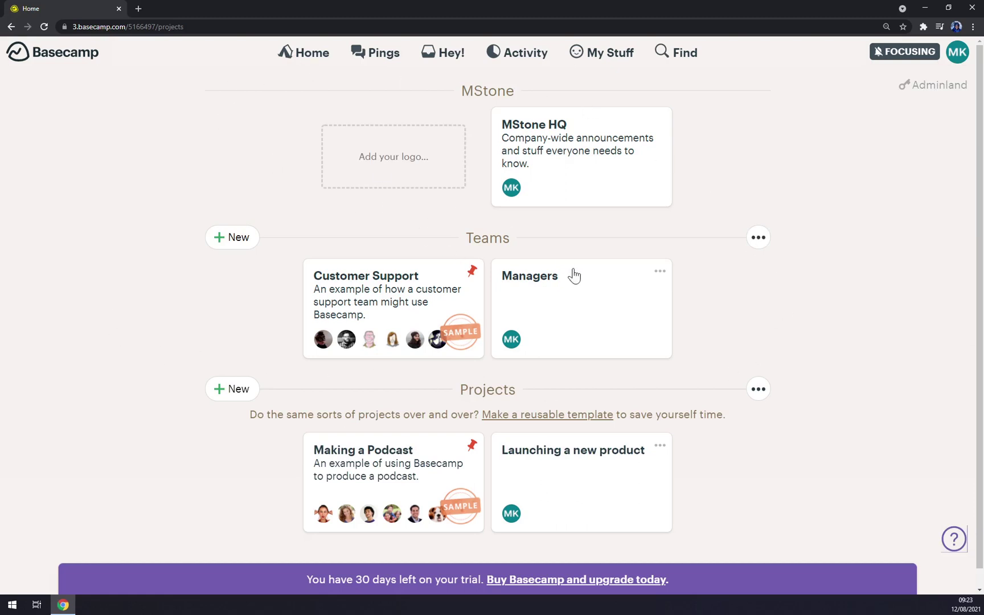
pyautogui.click(379, 55)
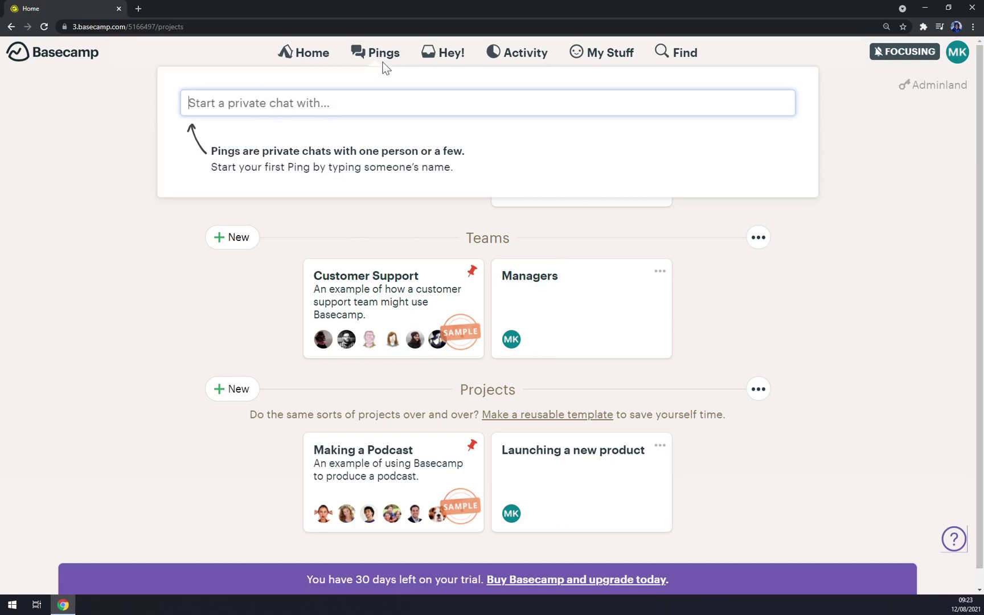
pyautogui.click(450, 56)
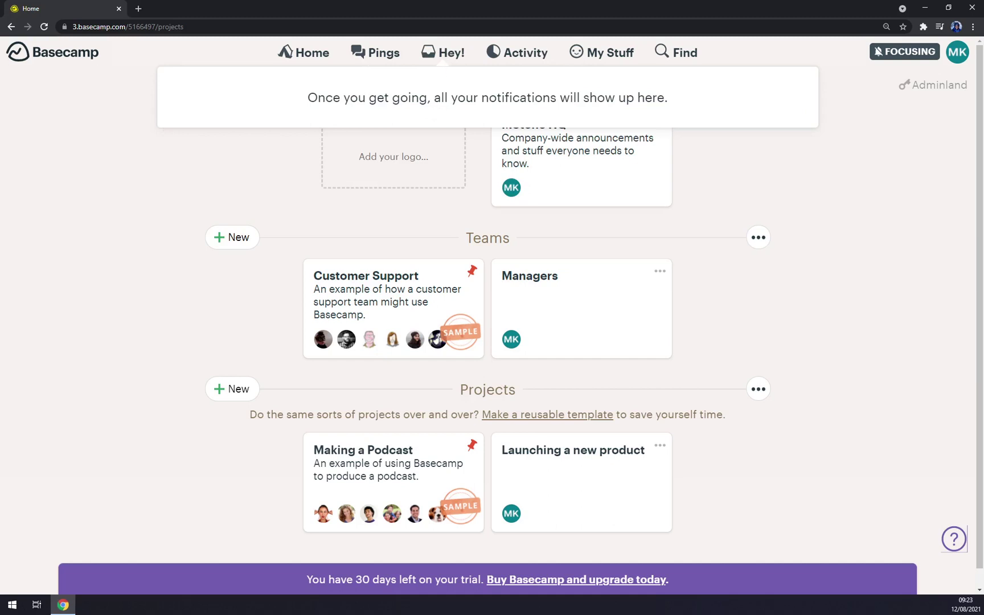
pyautogui.click(529, 60)
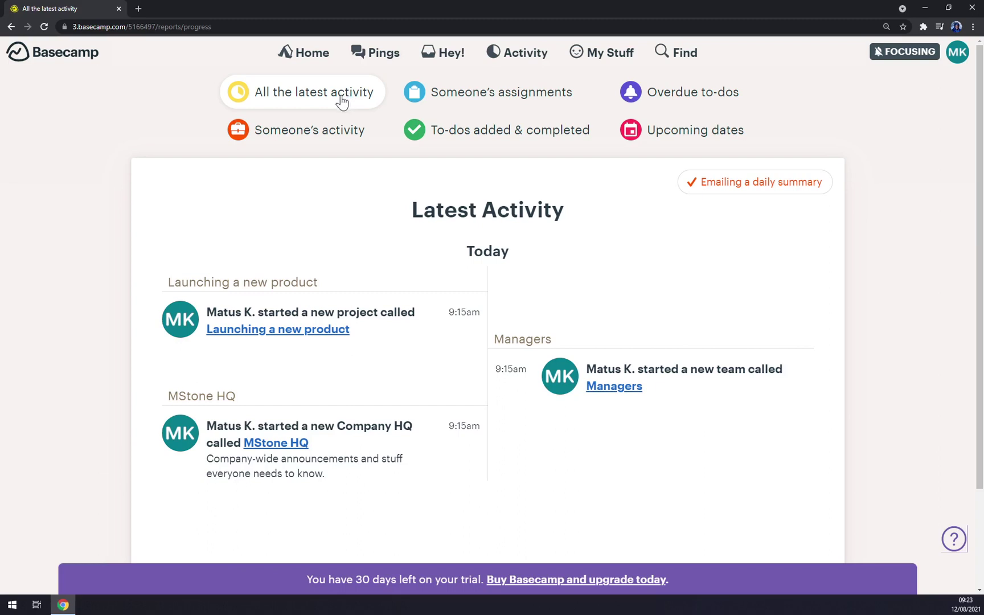
# Browse the Activity reports: assignments, overdue to-dos, someone's activity, today's to-dos, and upcoming dates
pyautogui.moveTo(401, 210); pyautogui.dragTo(565, 213)
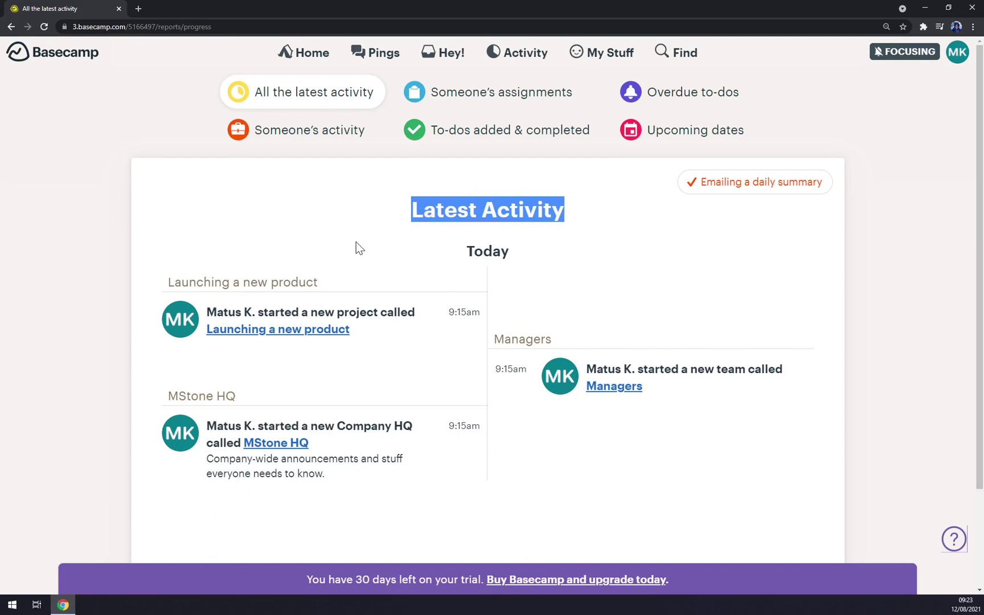
pyautogui.click(485, 103)
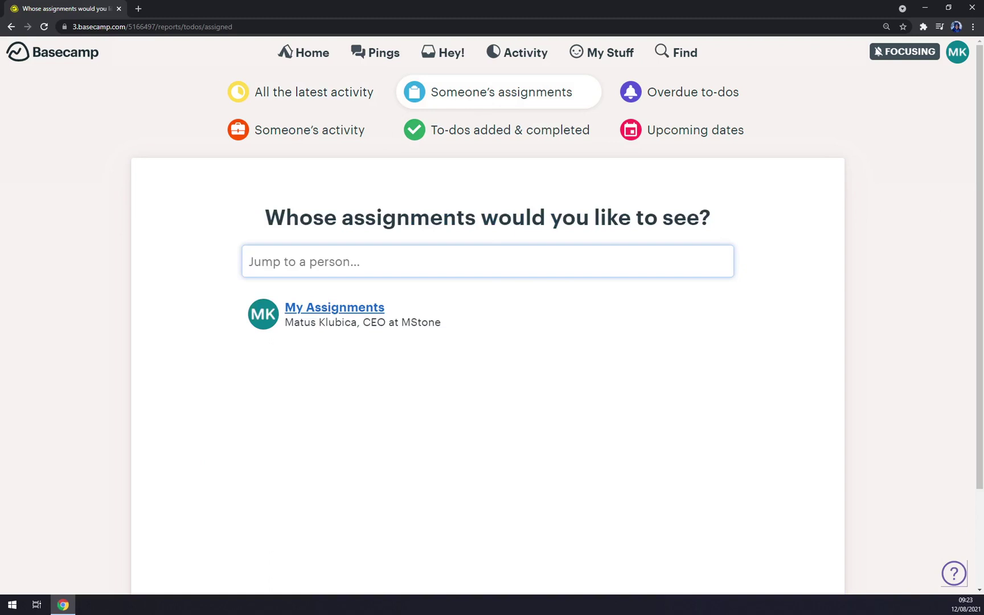
pyautogui.click(335, 312)
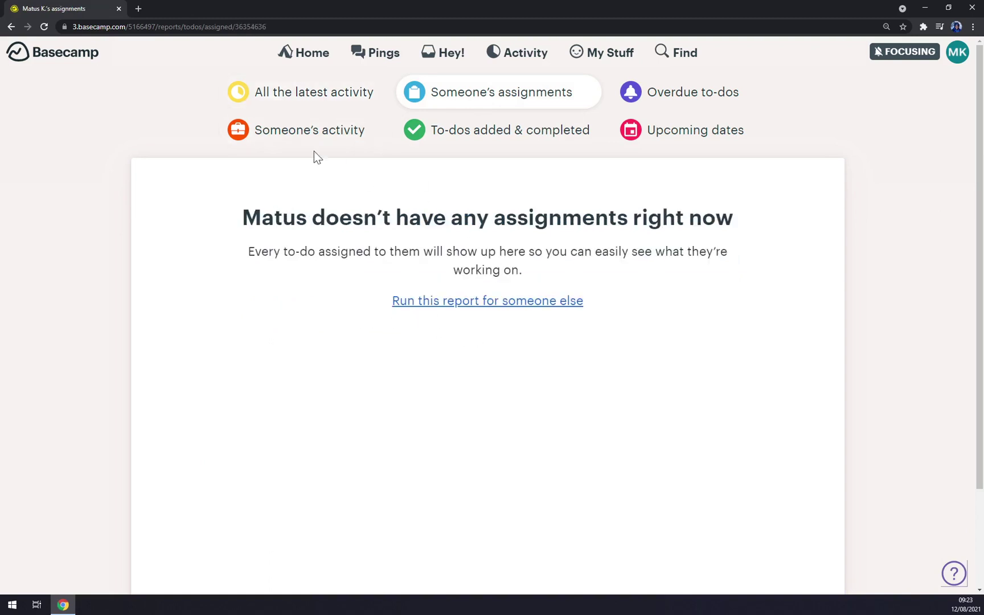
pyautogui.click(11, 27)
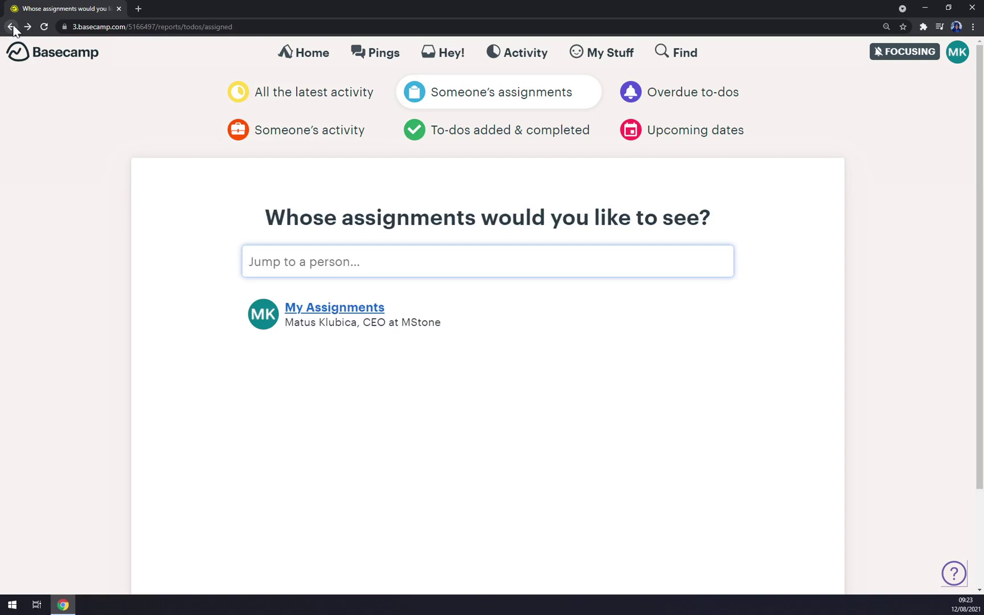
pyautogui.click(715, 109)
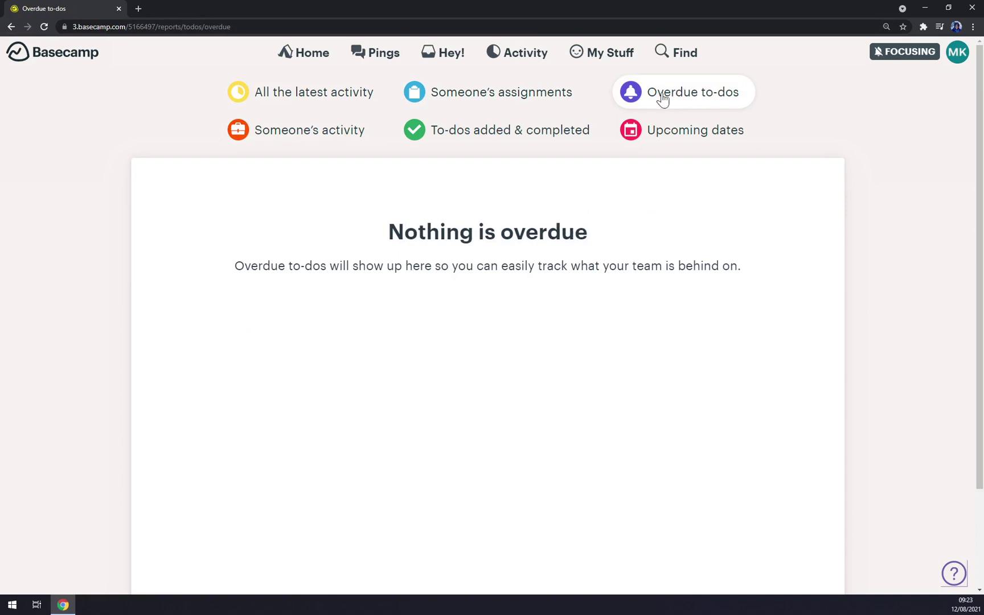
pyautogui.click(322, 137)
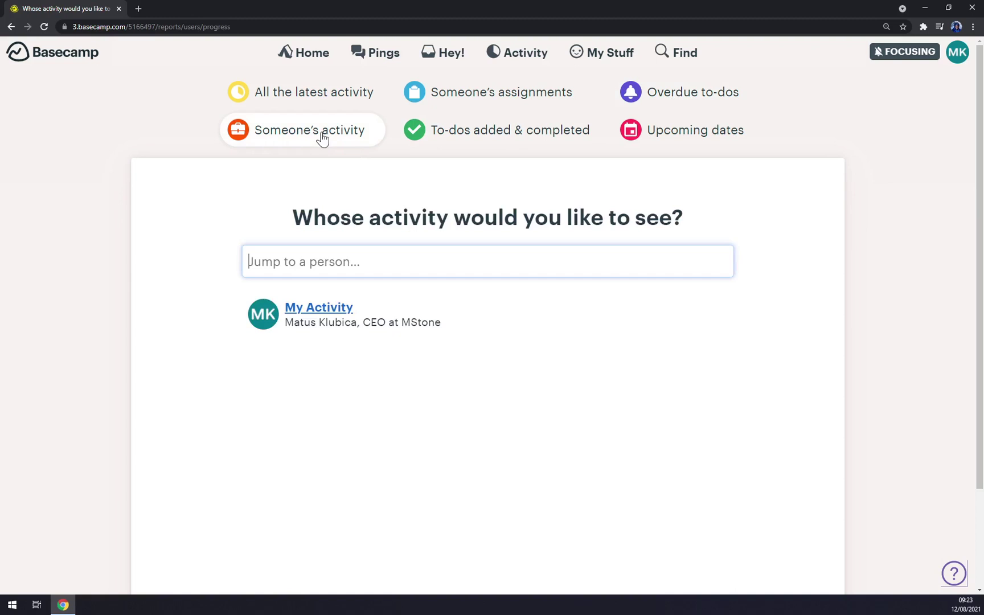
pyautogui.click(494, 139)
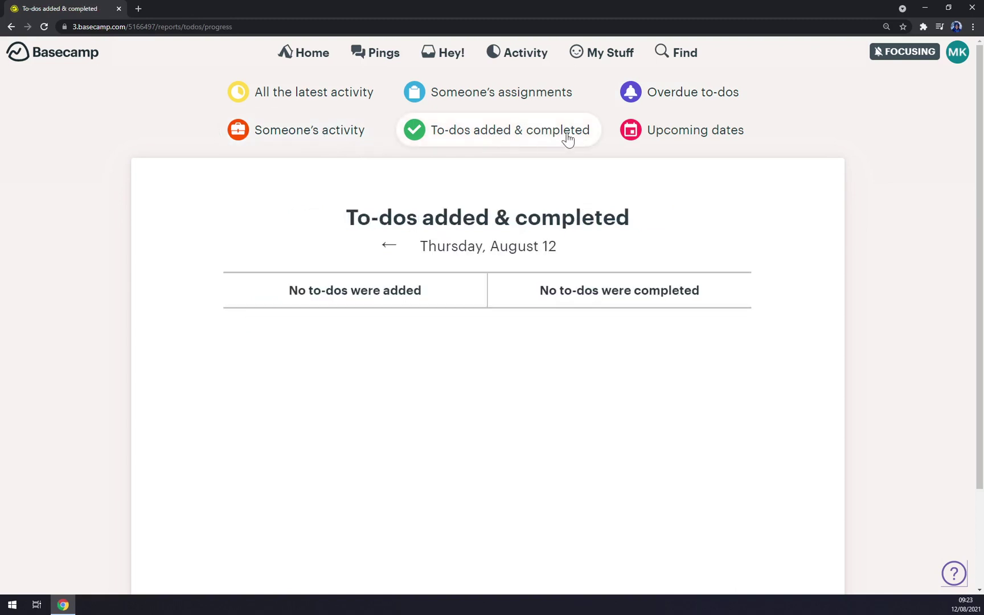
pyautogui.click(686, 132)
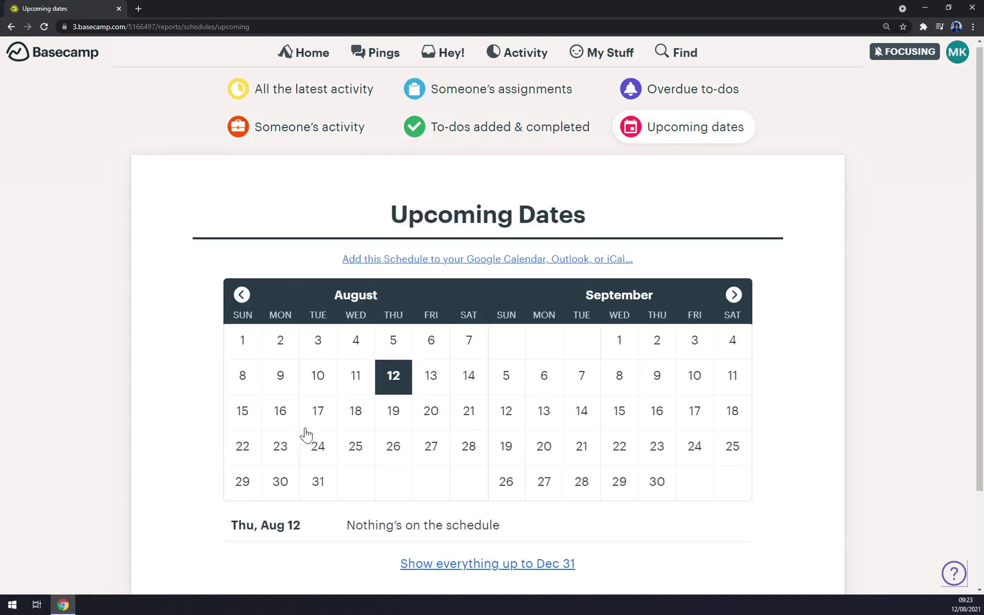
pyautogui.scroll(-2, 388, 338)
pyautogui.scroll(2, 423, 291)
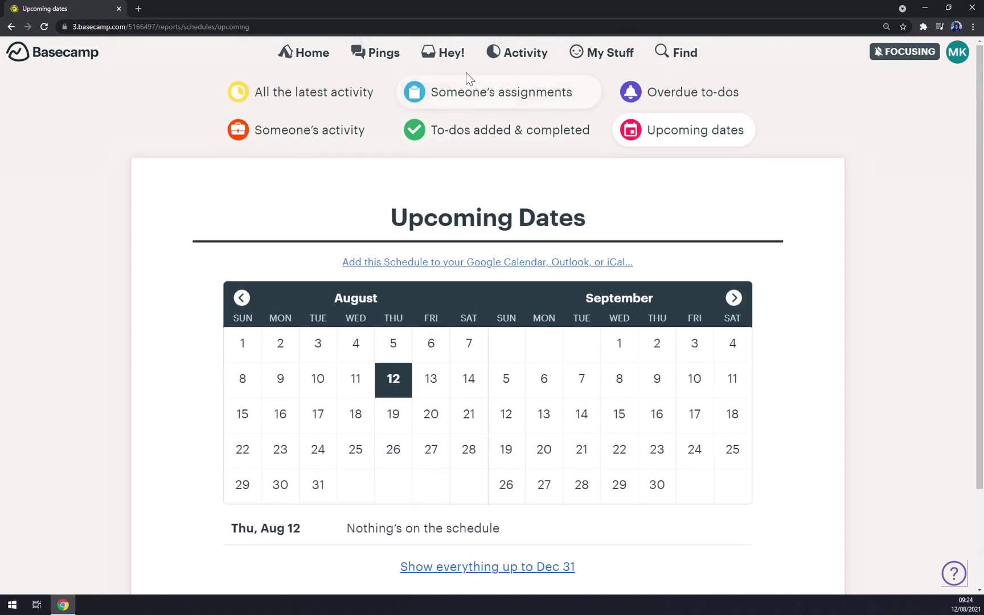
# Check My Stuff > My Assignments, then return to the Home overview
pyautogui.click(592, 57)
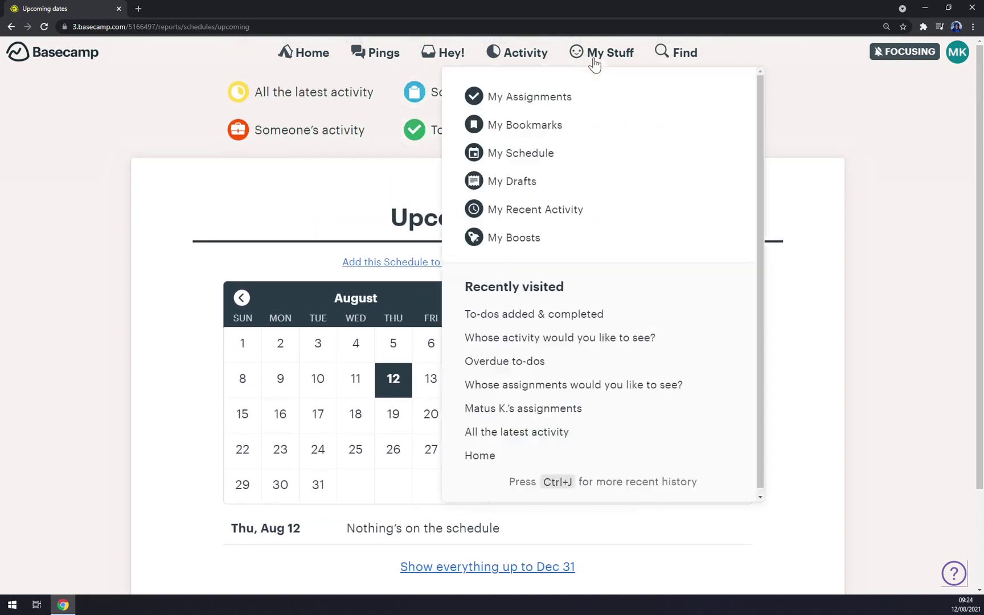
pyautogui.click(563, 101)
pyautogui.click(628, 60)
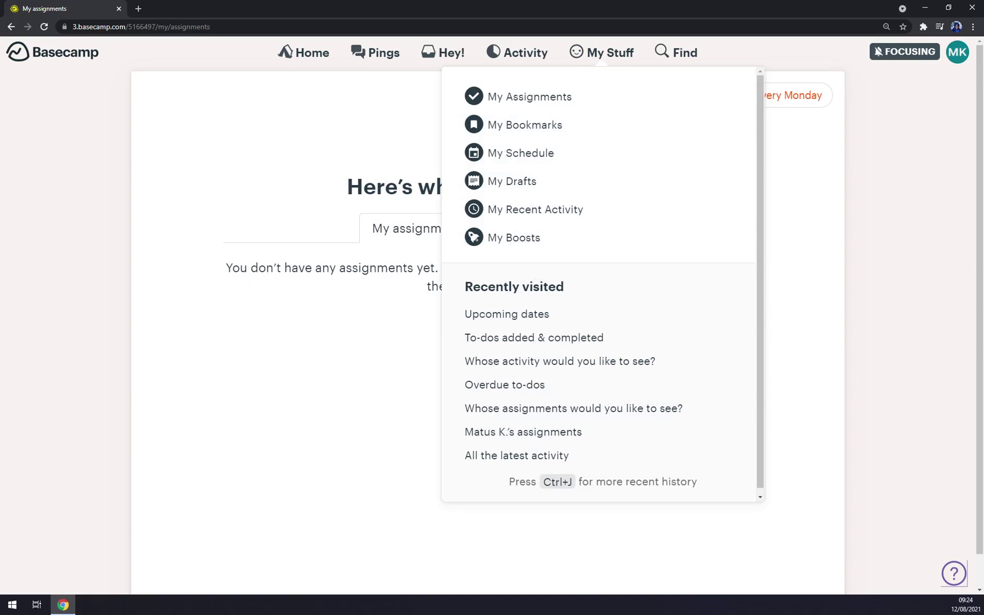
pyautogui.click(510, 317)
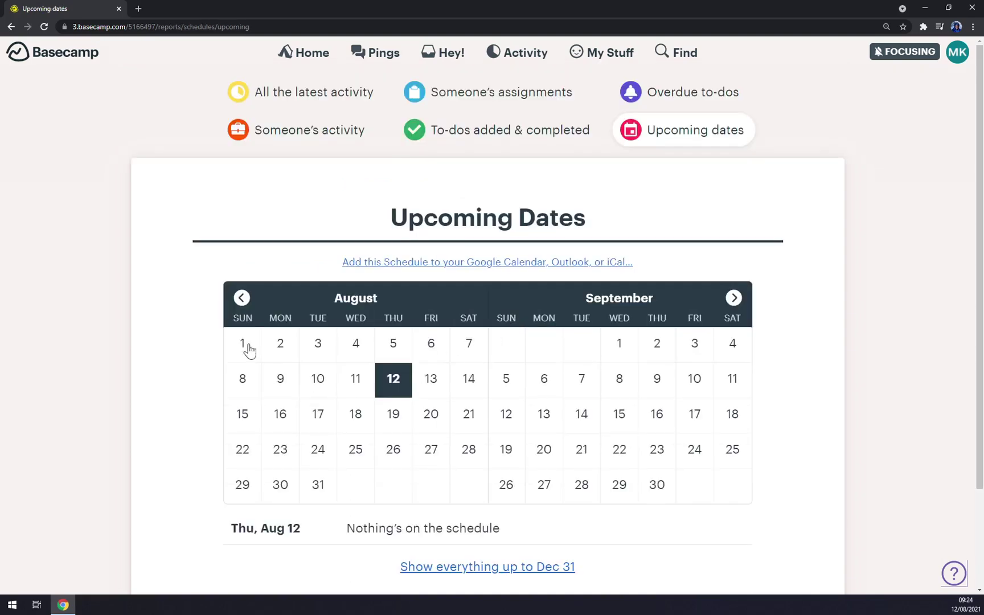
pyautogui.click(304, 59)
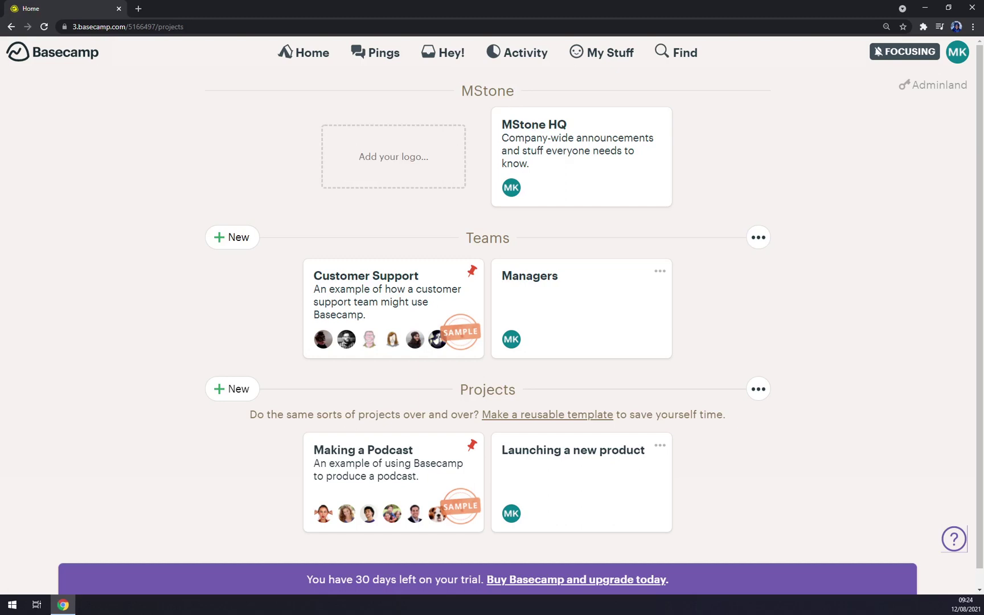
# Upload the 'lake pier' image as the MStone company logo and save it
pyautogui.click(389, 158)
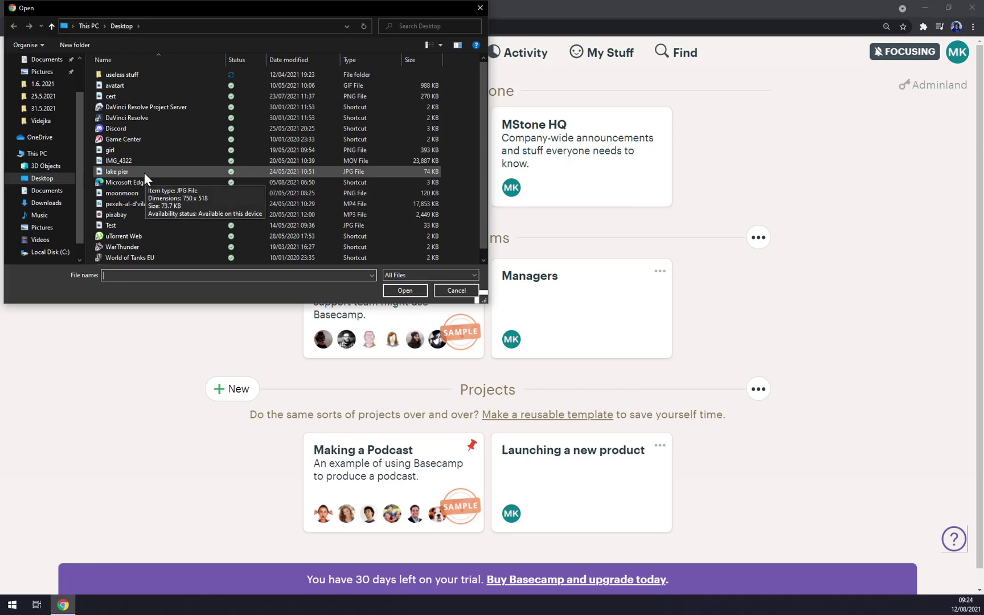
pyautogui.click(140, 170)
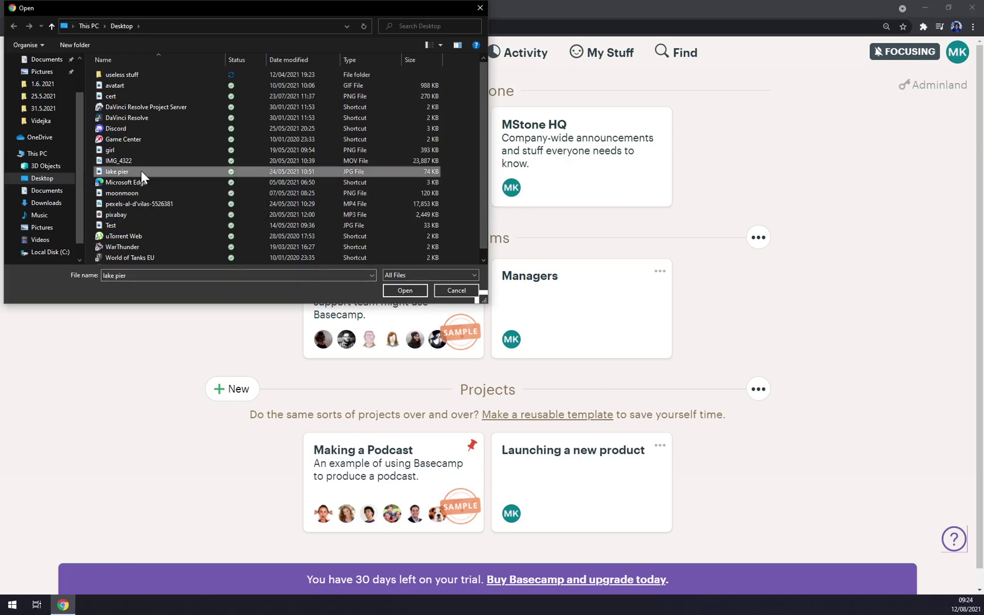
pyautogui.press('Return')
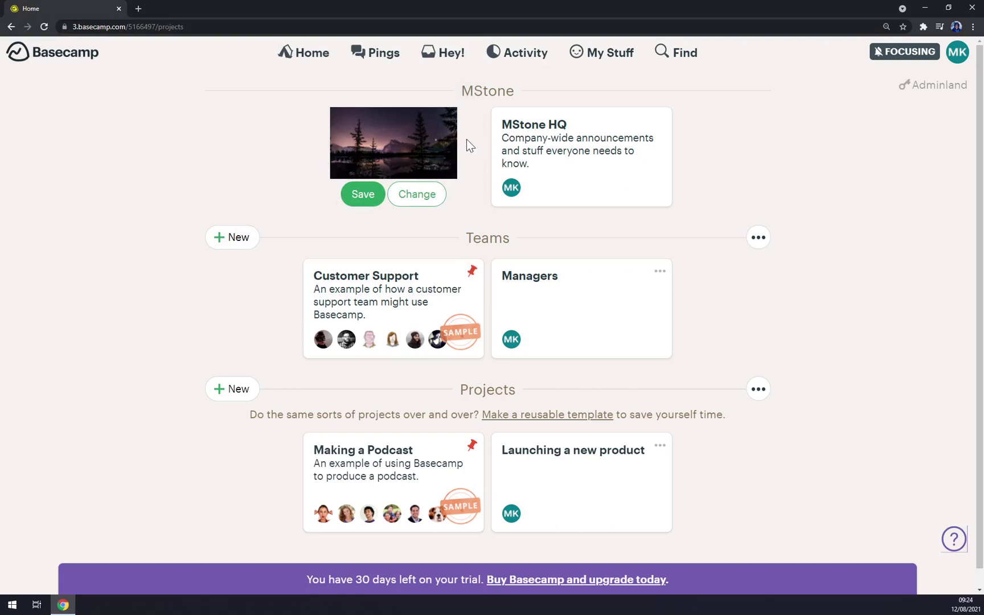
pyautogui.click(363, 206)
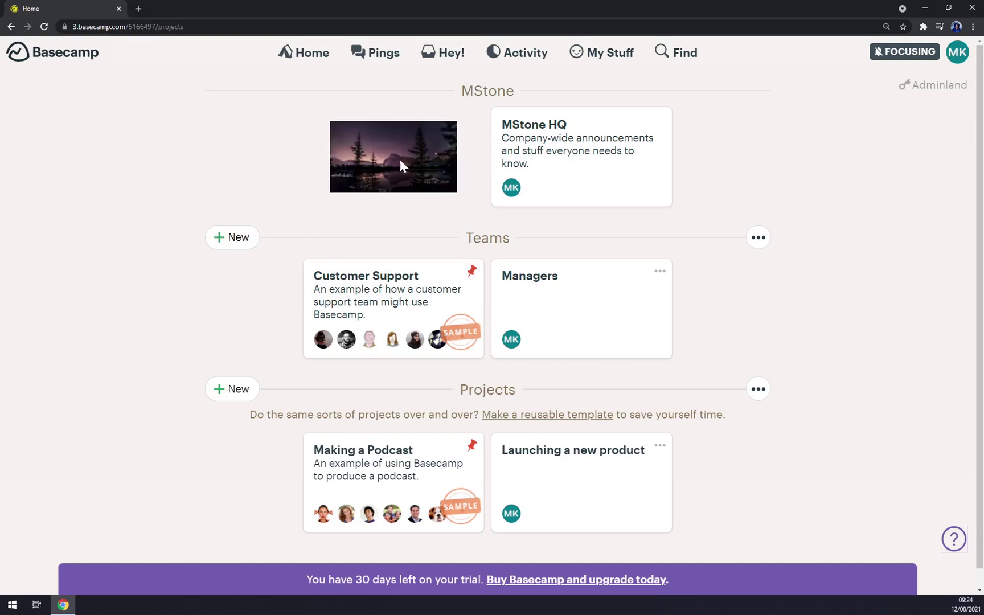
pyautogui.moveTo(345, 170)
# In MStone HQ, skip the setup help and post 'Basecamp Tutorials' with body HELLO YOUTUBE
pyautogui.click(604, 139)
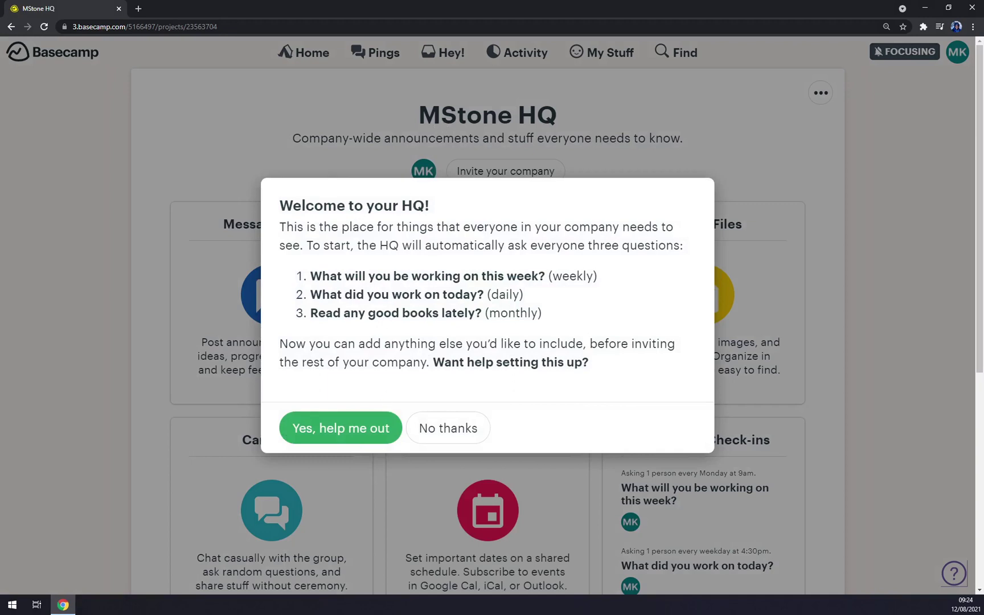
pyautogui.click(463, 438)
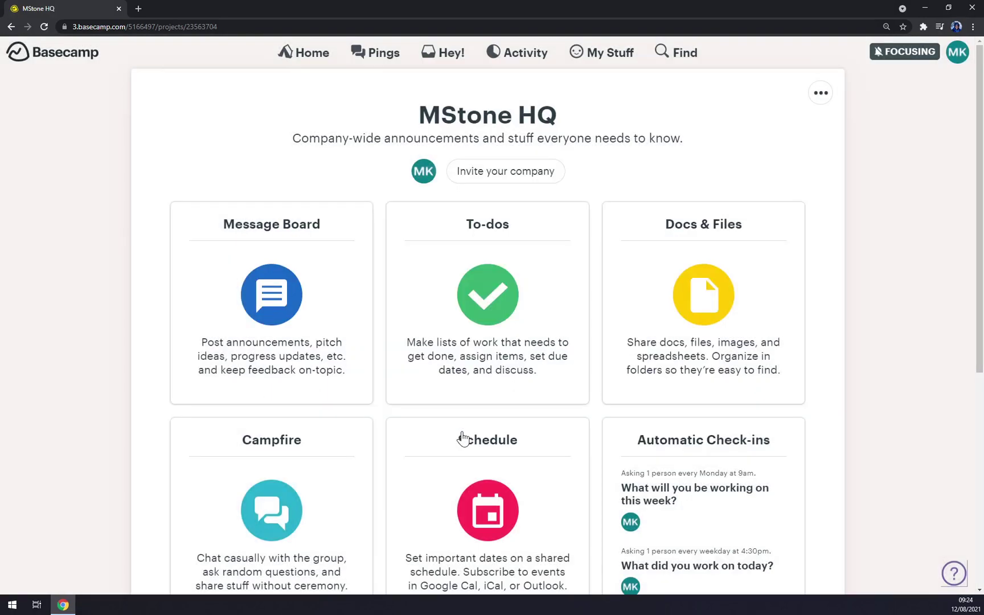
pyautogui.click(291, 245)
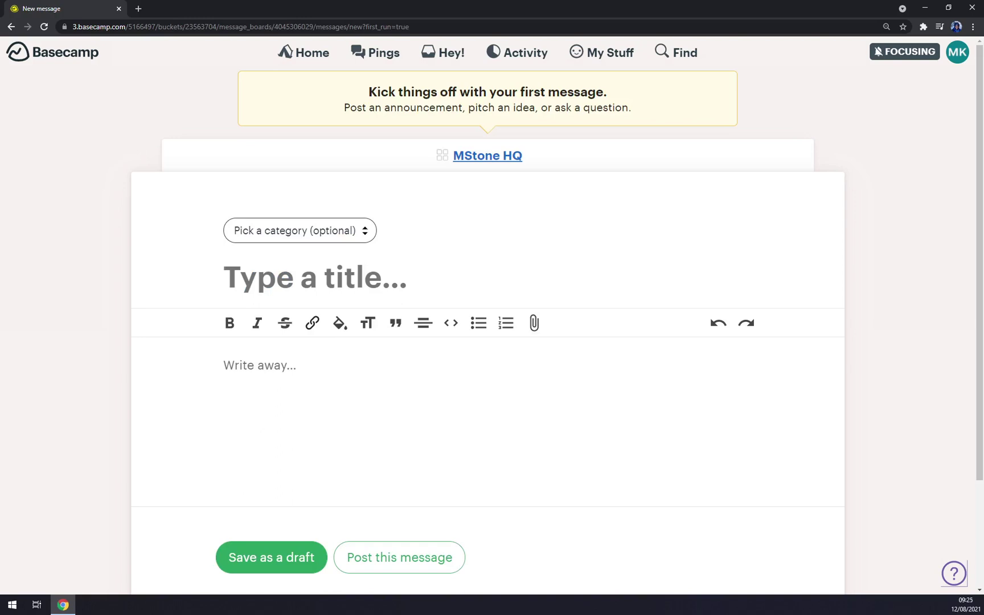
pyautogui.write('Basecamp T')
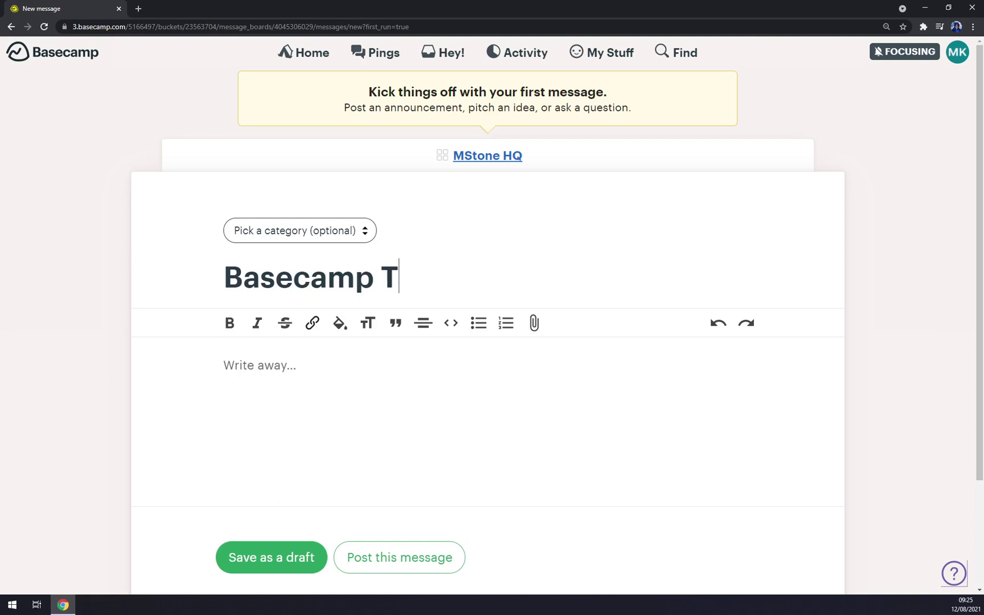
pyautogui.write('utorials')
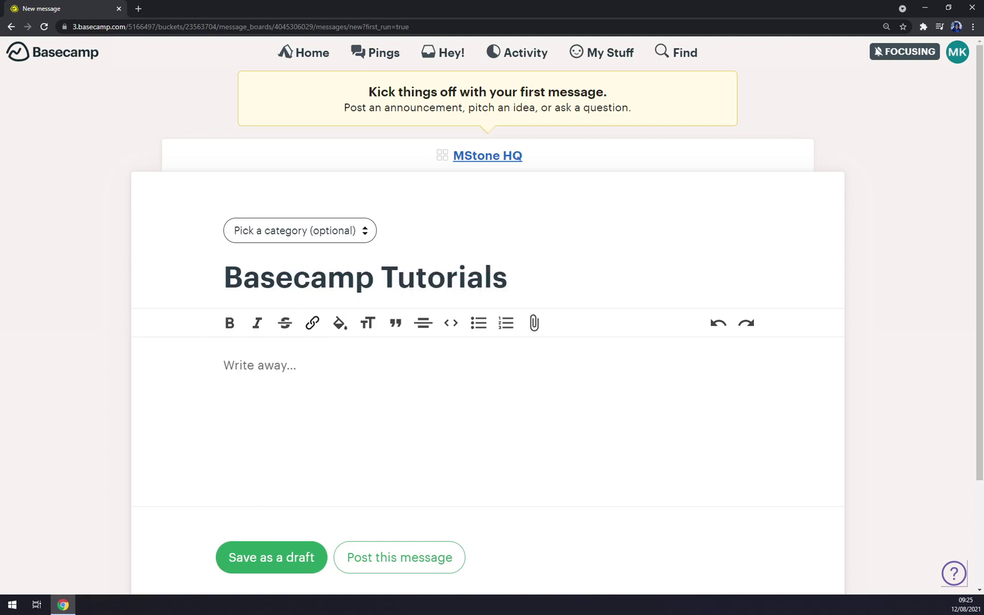
pyautogui.click(224, 365)
pyautogui.write('HELLO YOUTUB')
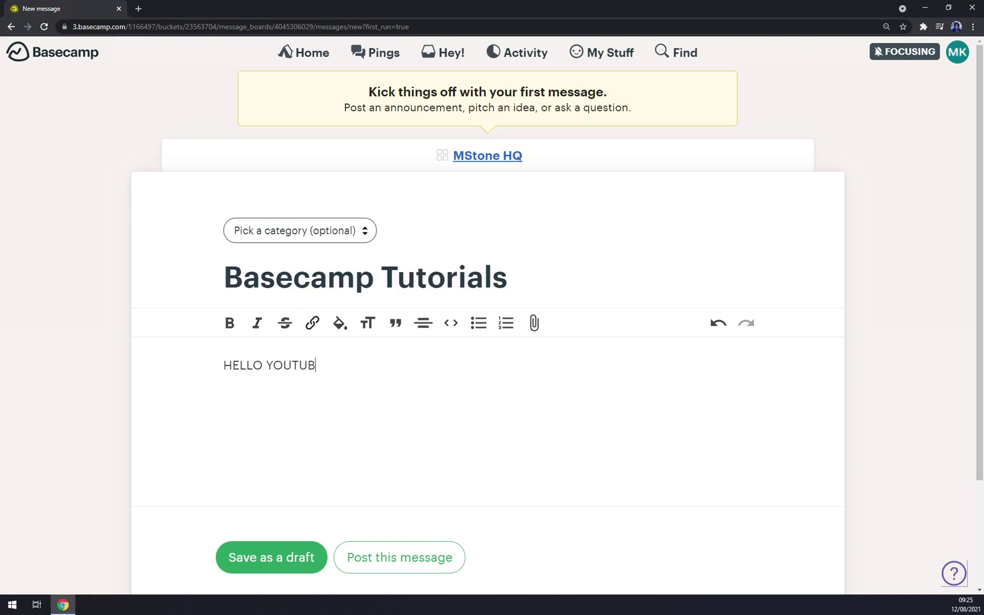
pyautogui.write('E')
pyautogui.scroll(-3, 365, 484)
pyautogui.scroll(1, 408, 464)
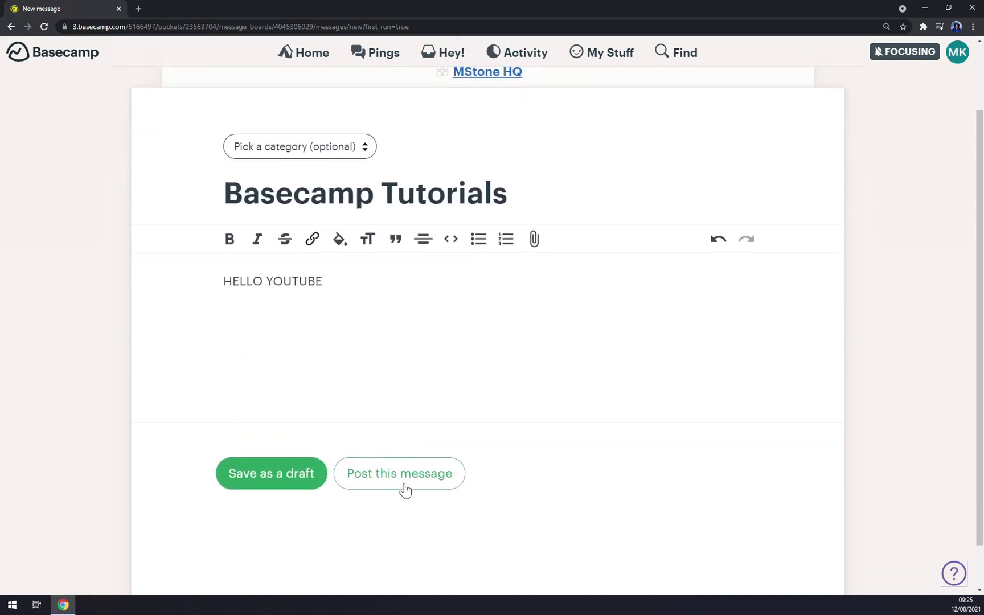
pyautogui.click(405, 485)
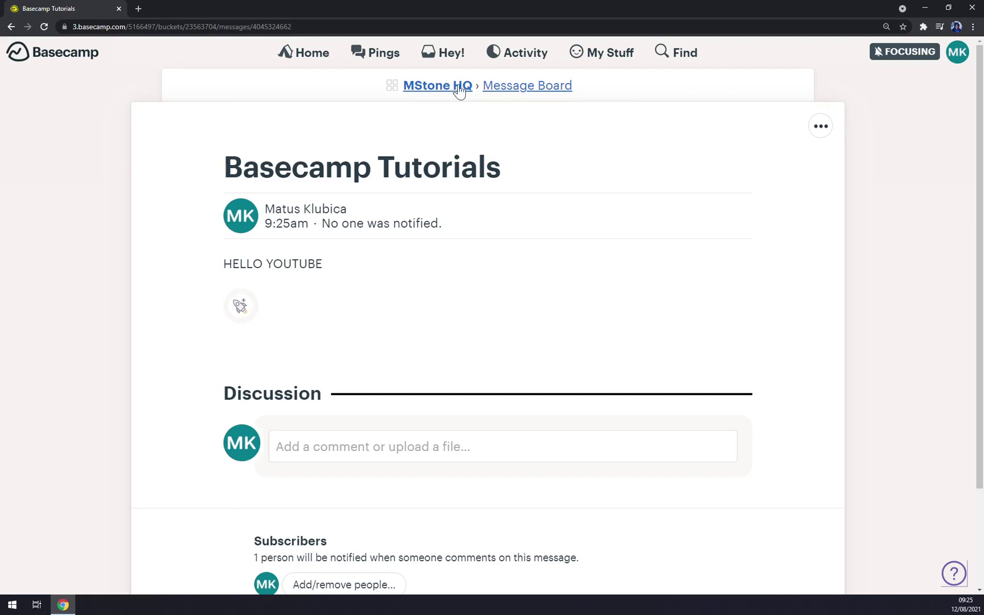
# Post a second Message Board message titled TUTORIALS and return to the MStone HQ overview
pyautogui.click(438, 88)
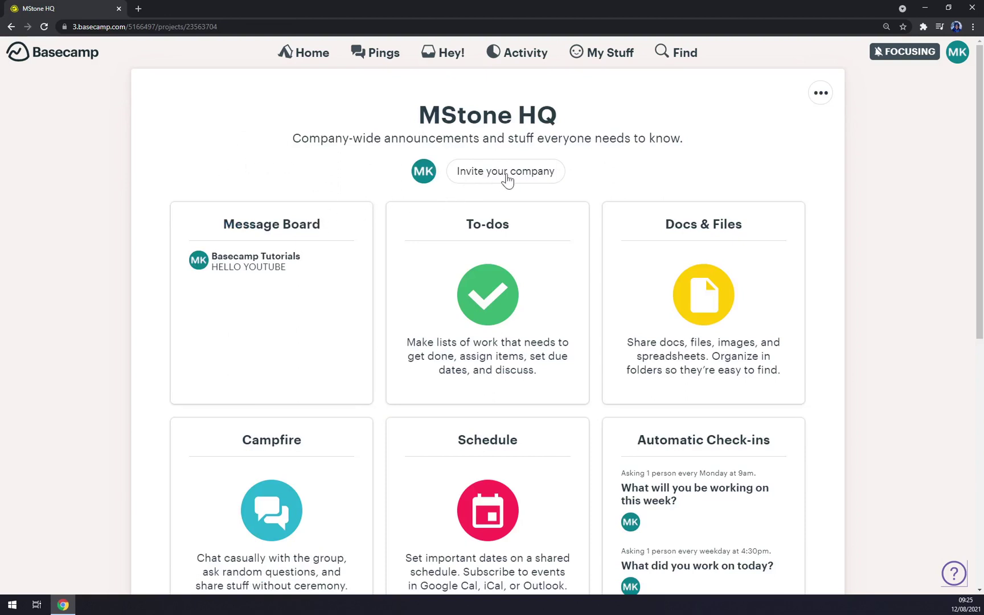
pyautogui.click(267, 296)
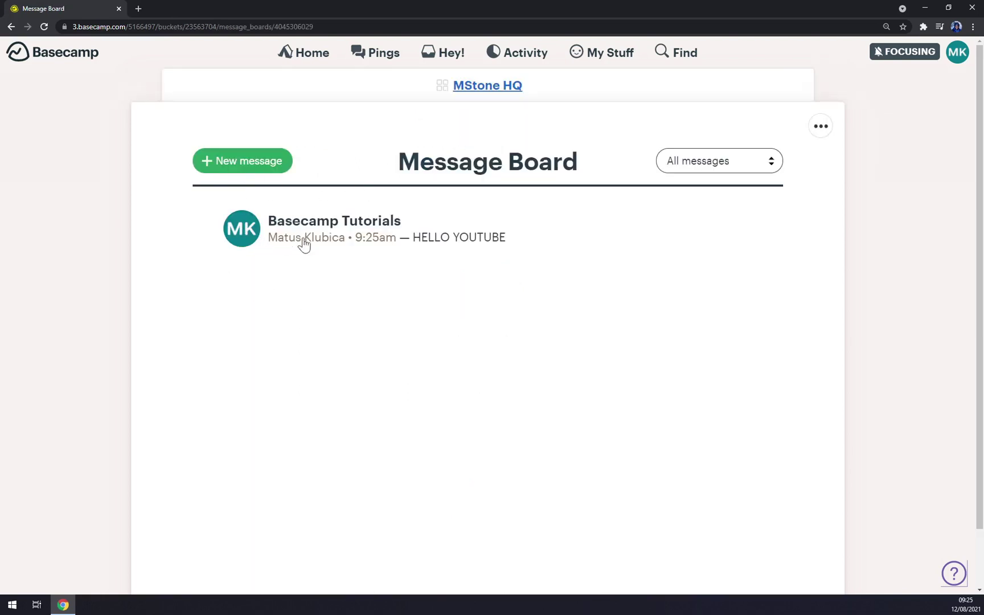
pyautogui.click(255, 171)
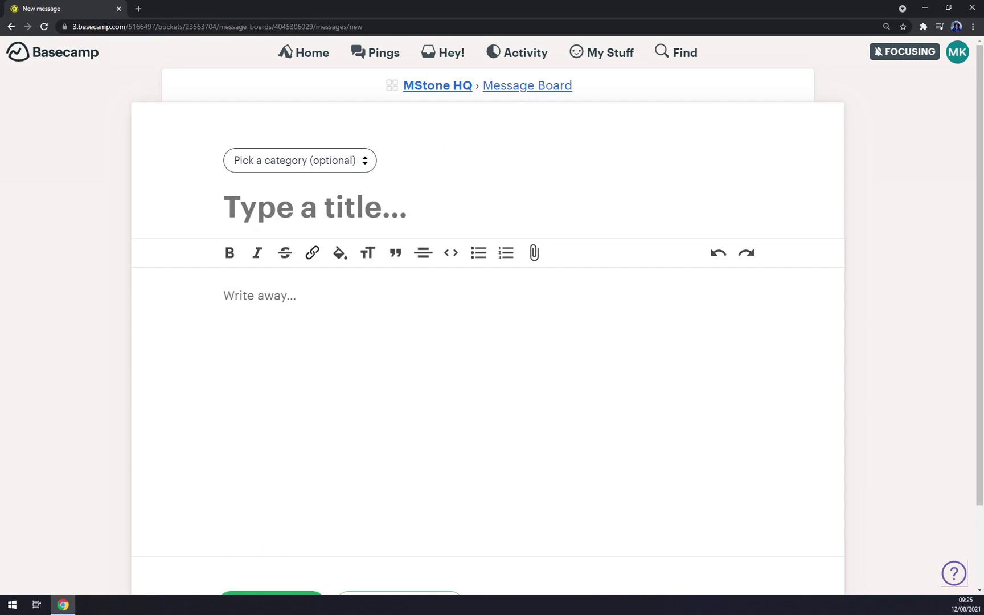
pyautogui.write('TZ')
pyautogui.press('BackSpace')
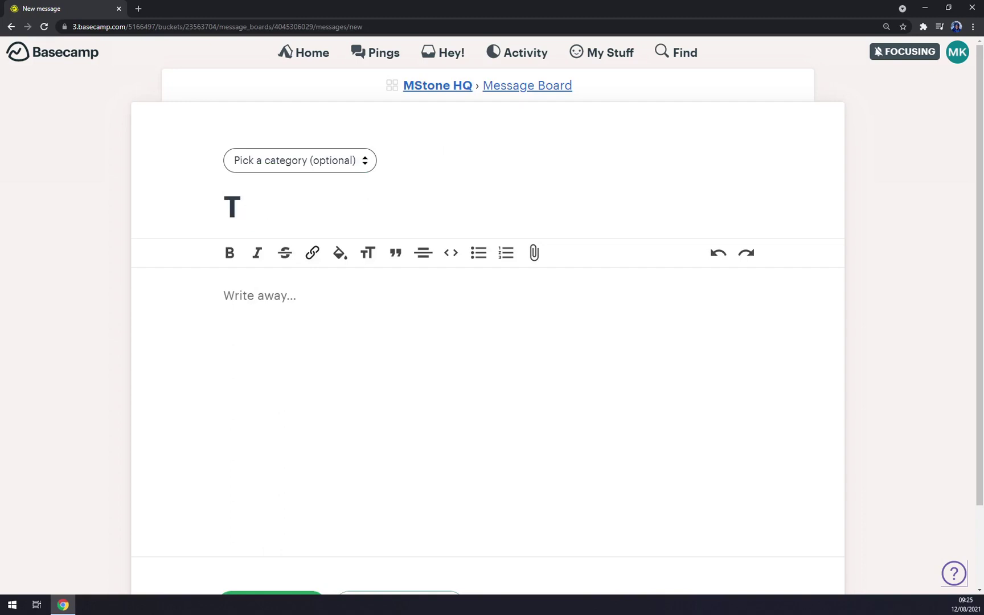
pyautogui.write('UTORIALS')
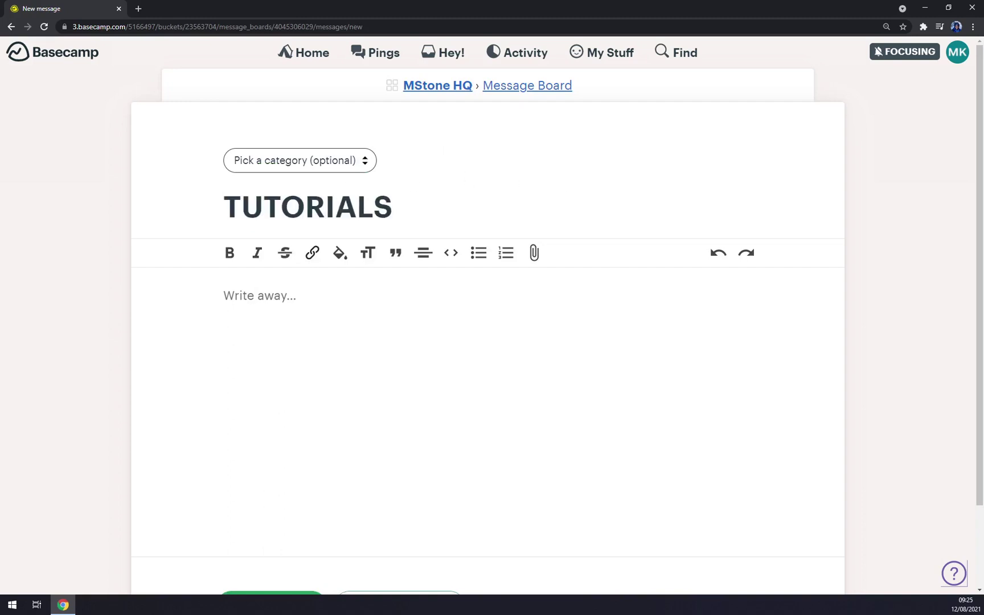
pyautogui.scroll(-2, 266, 509)
pyautogui.click(378, 513)
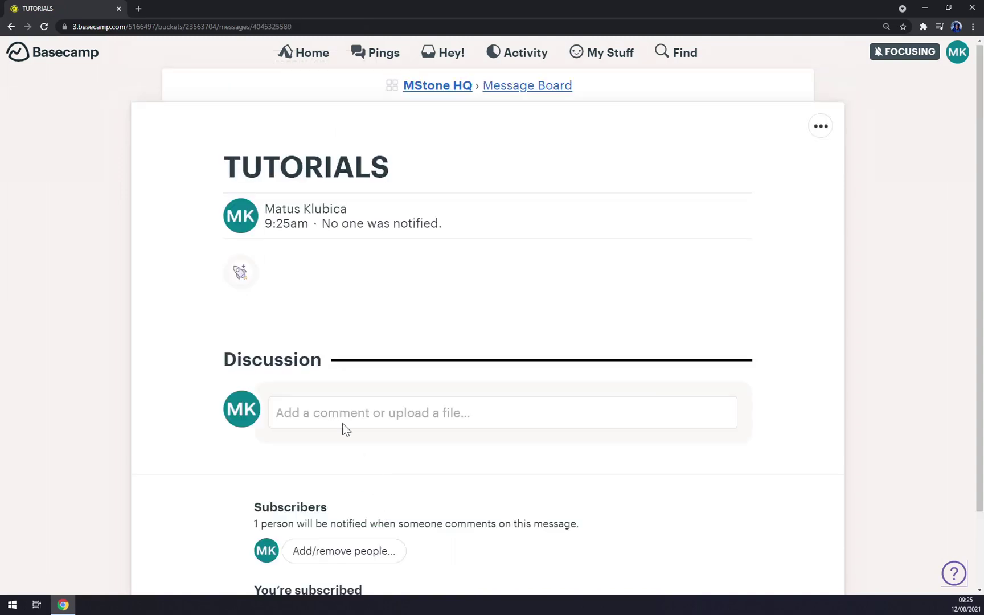
pyautogui.click(435, 88)
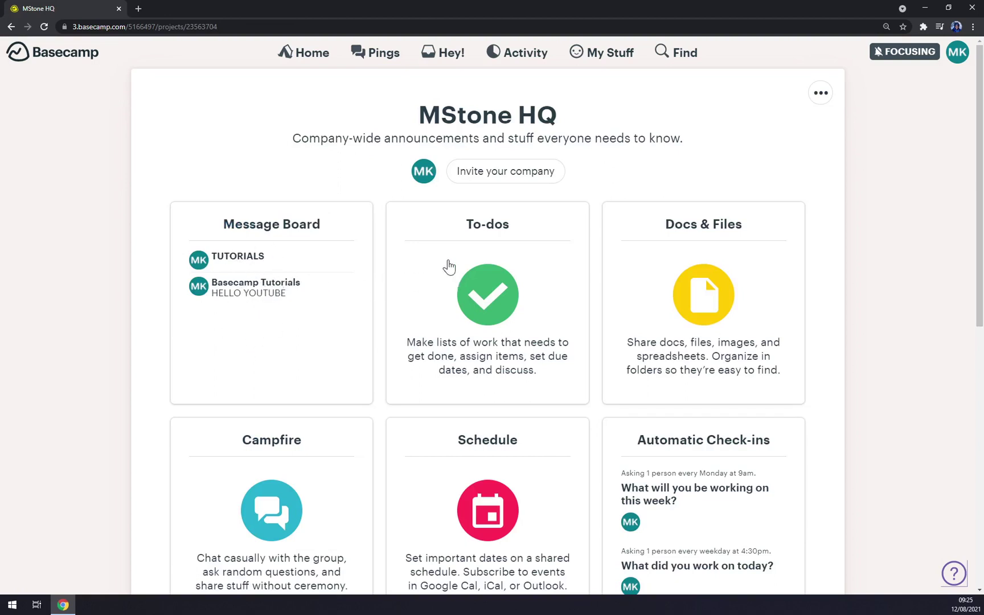
# Open MStone HQ To-dos and add a new list named Basecamp
pyautogui.click(513, 288)
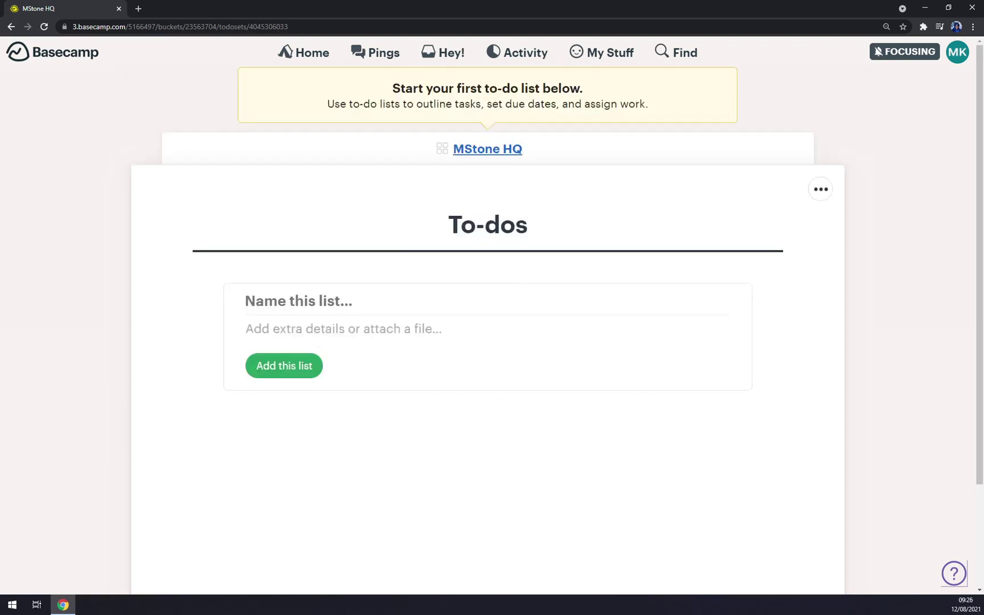
pyautogui.write('Basecamp')
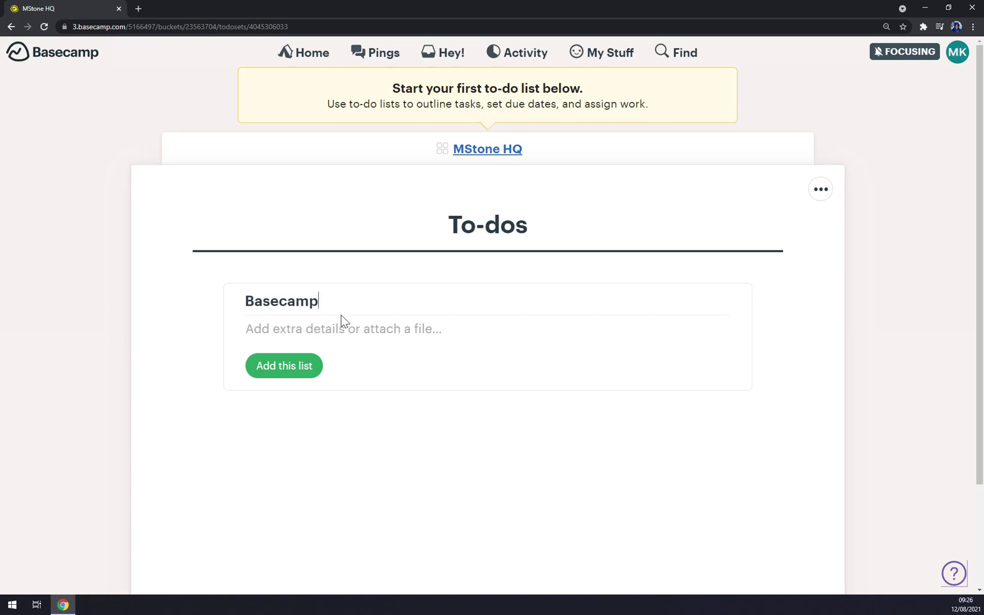
pyautogui.click(287, 371)
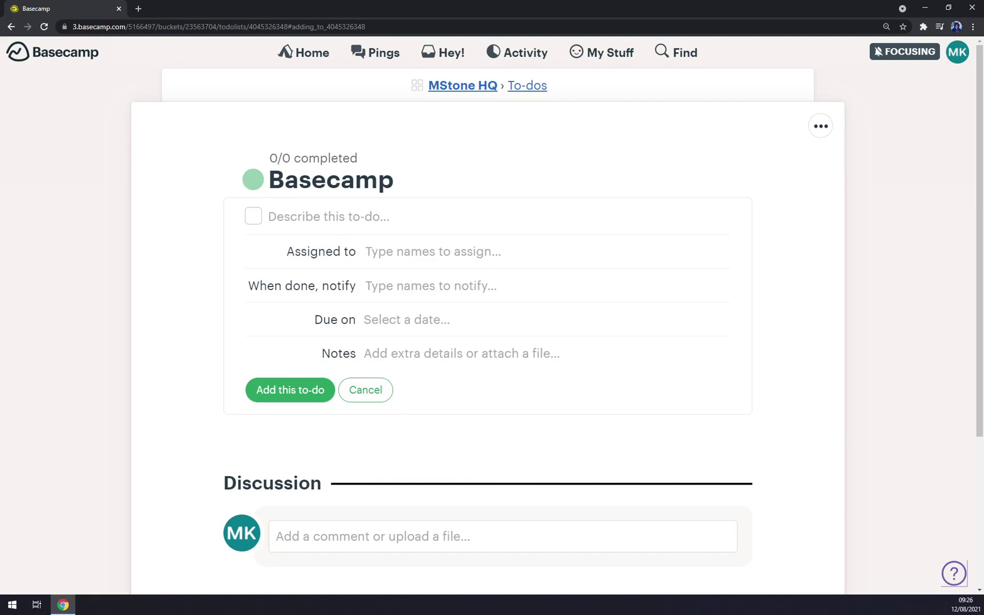
# Enter the to-do 'Do the tutorials', assigning it and its completion notice to the suggested member
pyautogui.write('Do the')
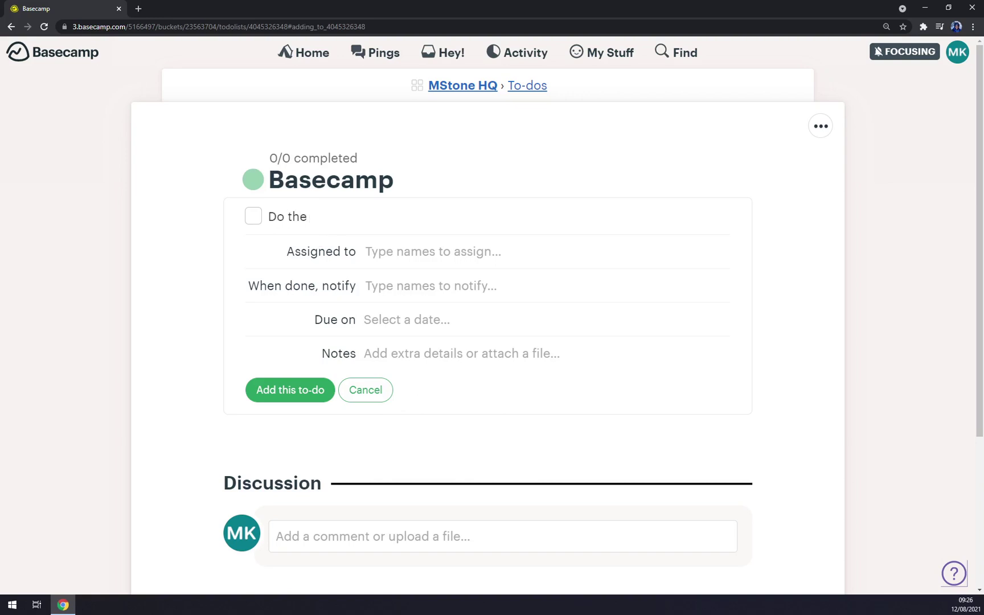
pyautogui.write(' tutorials')
pyautogui.write('m')
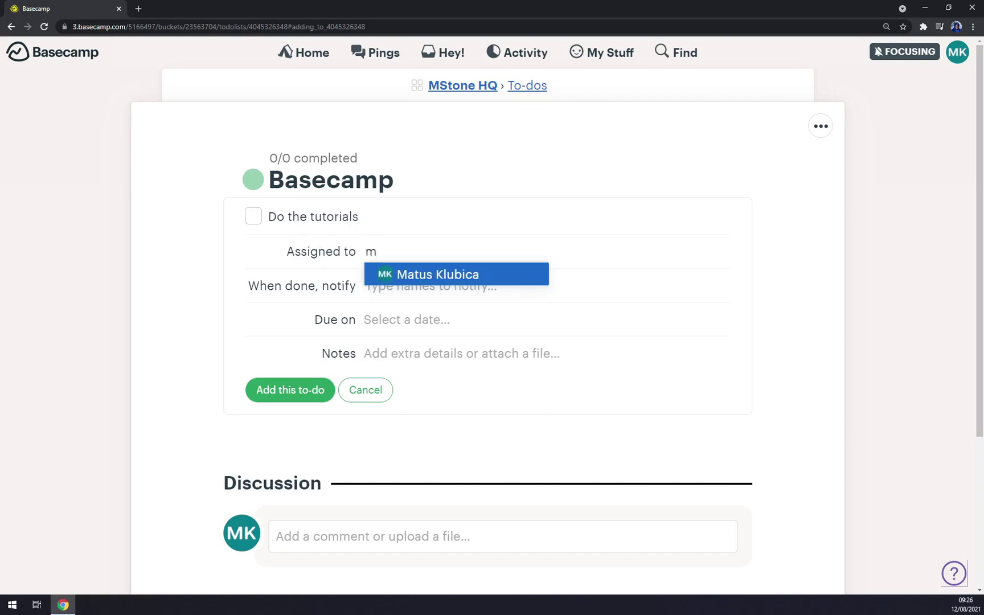
pyautogui.click(443, 274)
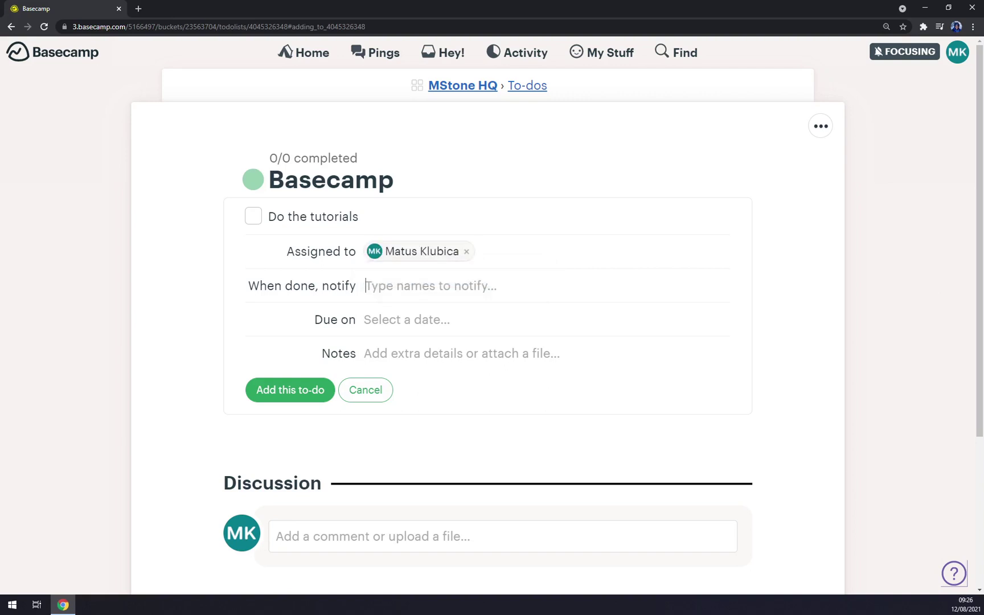
pyautogui.write('m')
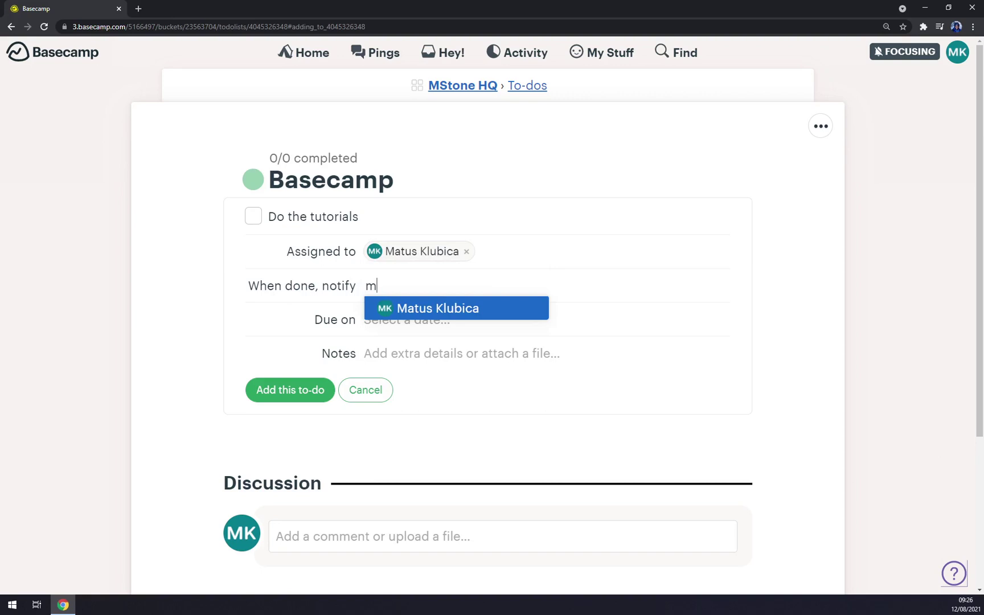
pyautogui.click(406, 307)
# Set the to-do's due date to Friday, Aug 13, 2021 and save it
pyautogui.click(410, 332)
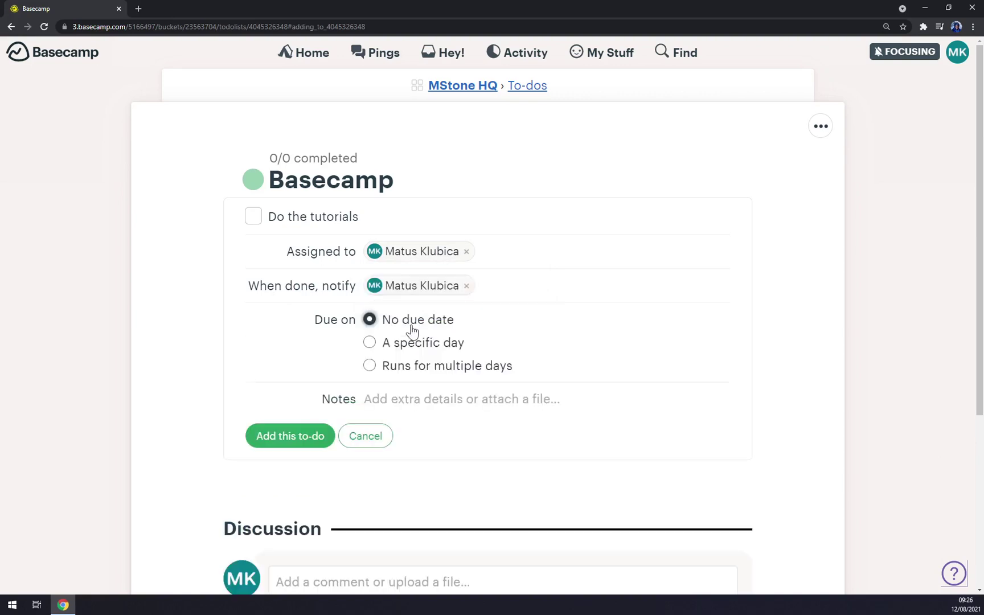
pyautogui.click(435, 344)
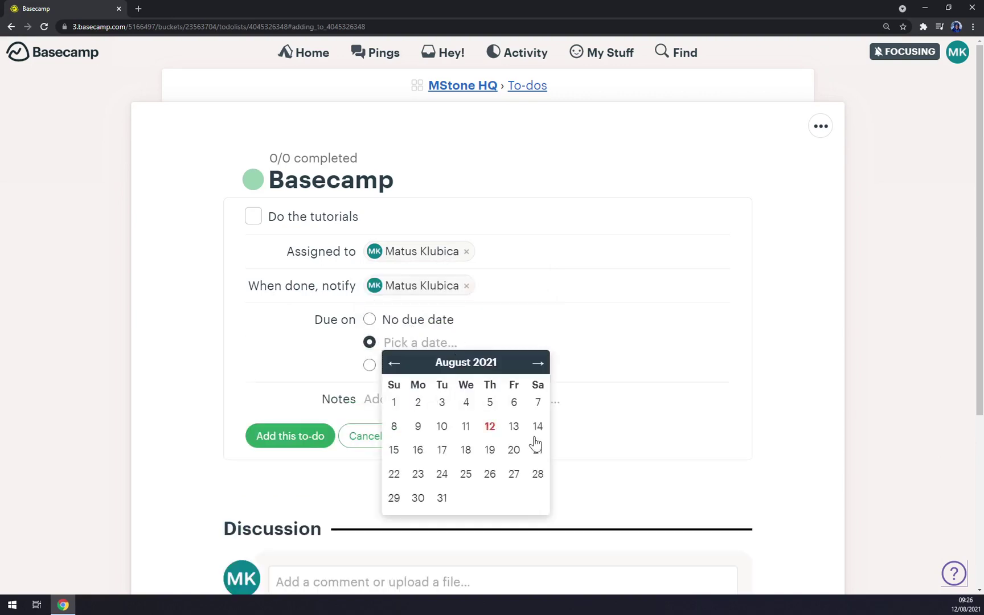
pyautogui.click(512, 428)
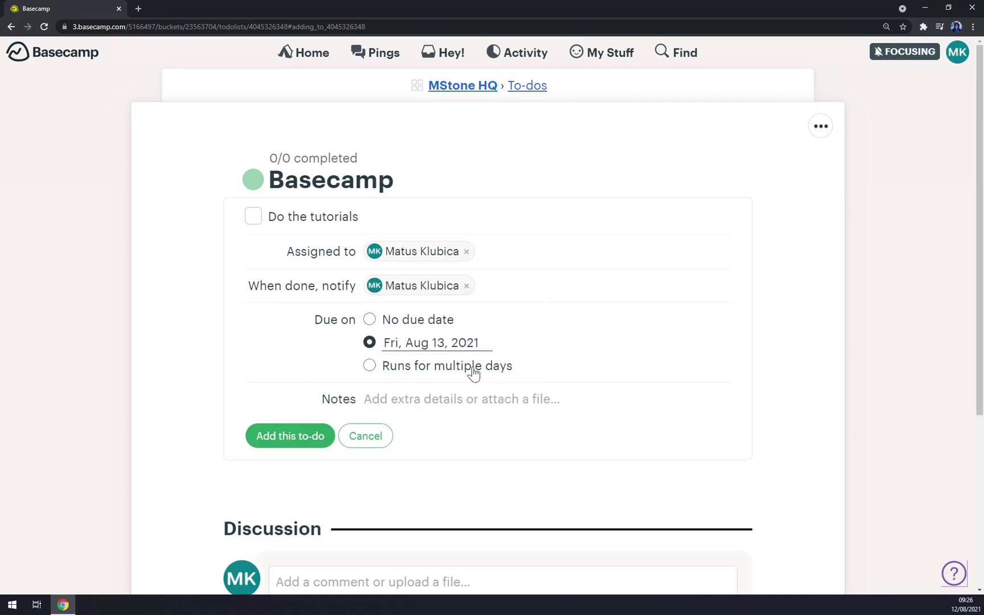
pyautogui.click(472, 369)
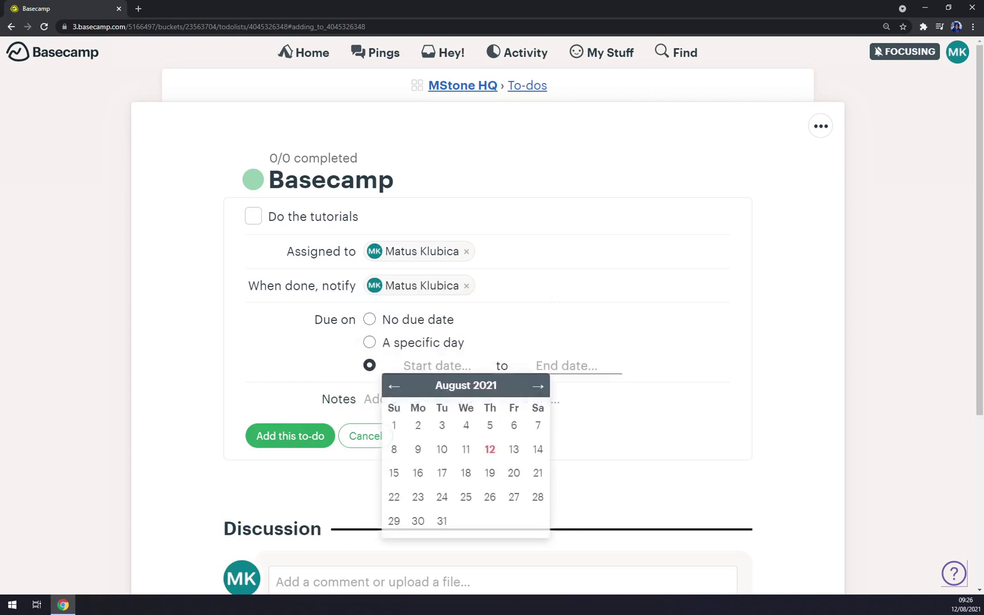
pyautogui.click(406, 349)
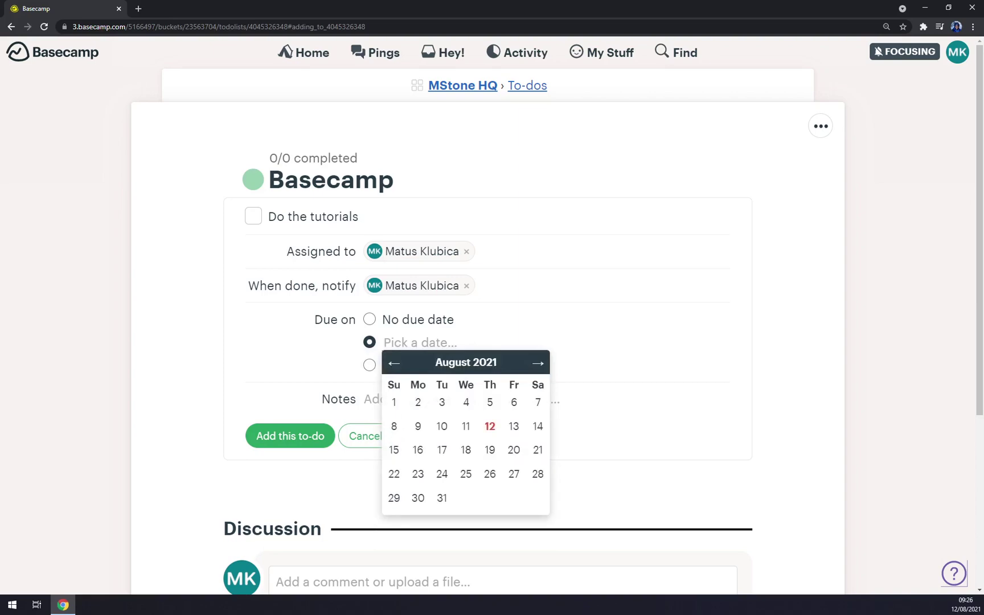
pyautogui.click(512, 426)
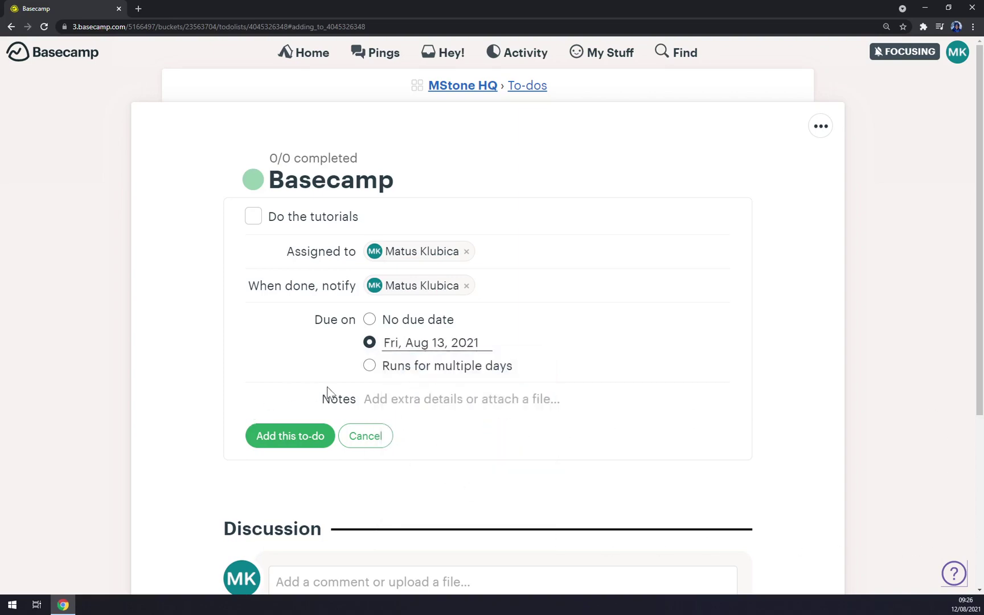
pyautogui.scroll(-5, 345, 257)
pyautogui.scroll(4, 351, 343)
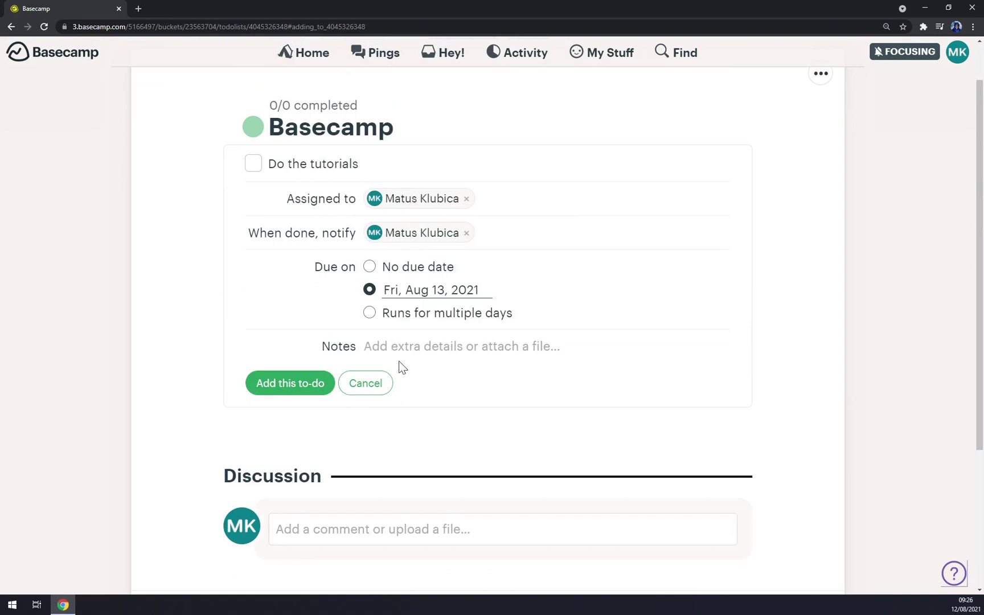
pyautogui.scroll(1, 527, 377)
pyautogui.click(292, 437)
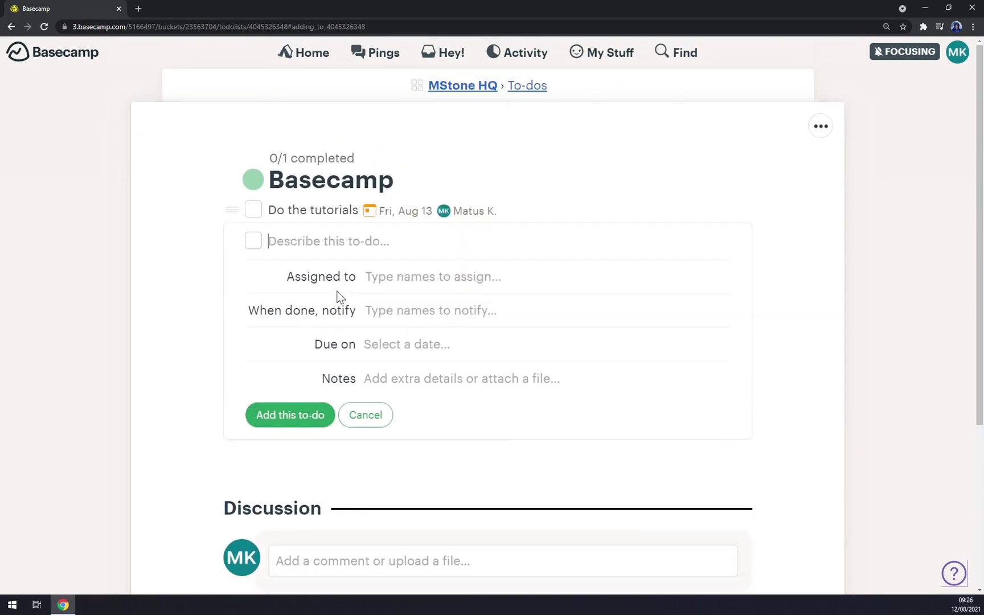
# Return to the MStone HQ overview, checking the project's to-do list along the way
pyautogui.scroll(-4, 341, 293)
pyautogui.scroll(4, 349, 290)
pyautogui.click(463, 87)
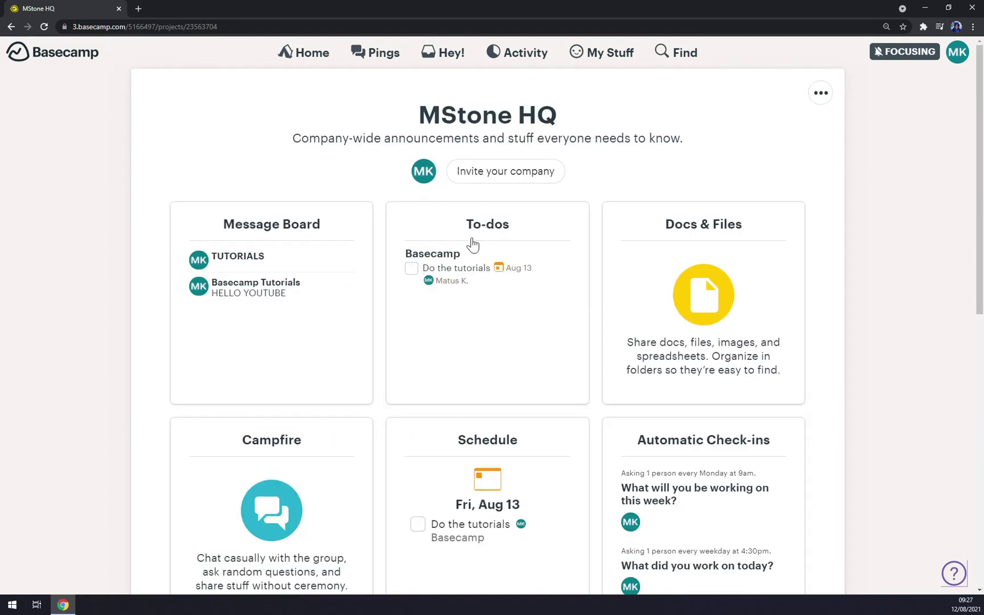
pyautogui.click(409, 272)
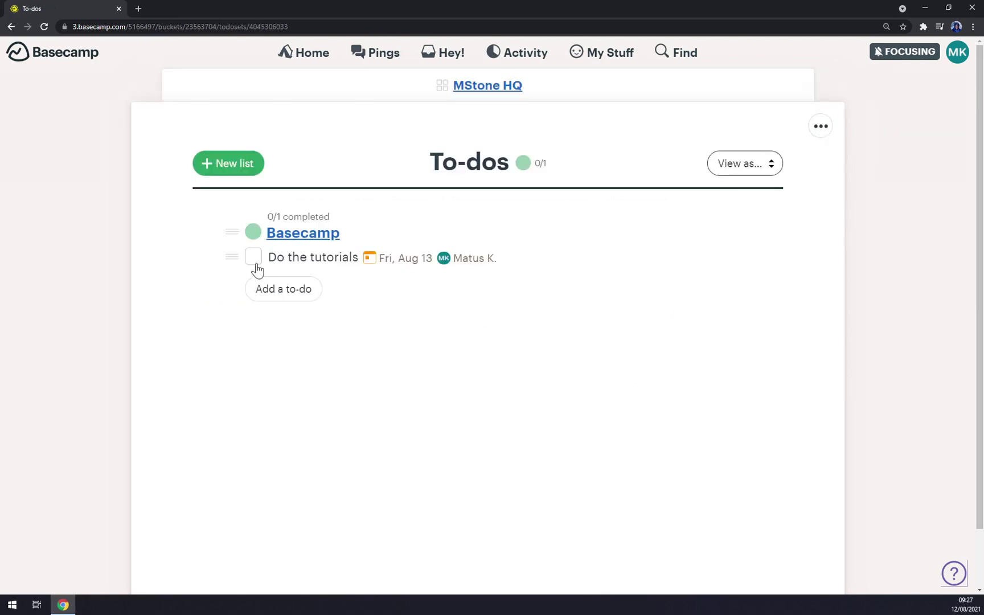
pyautogui.click(484, 87)
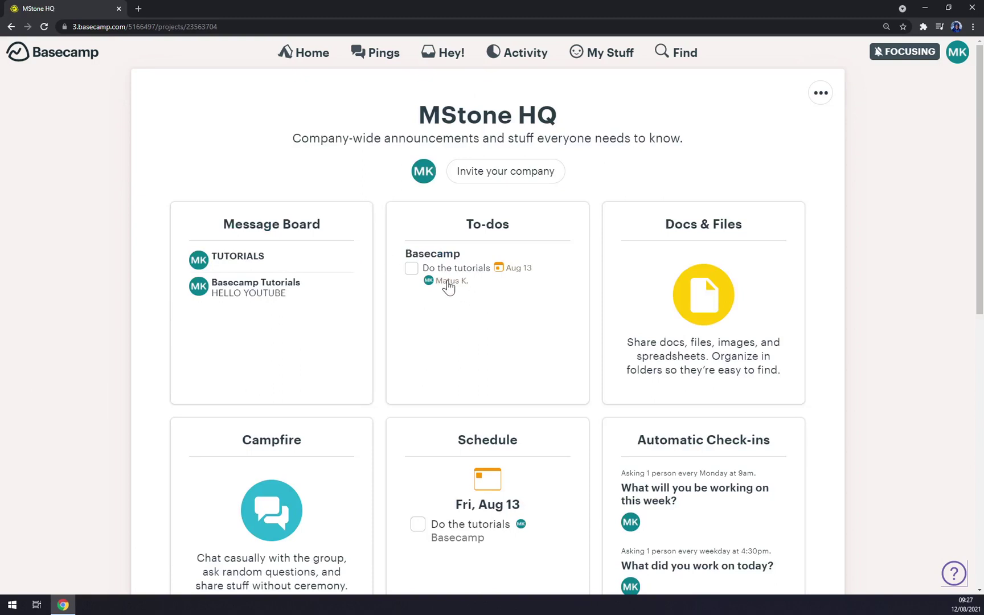
# Upload avatart.gif via New… > Upload files and post it to the project
pyautogui.click(667, 275)
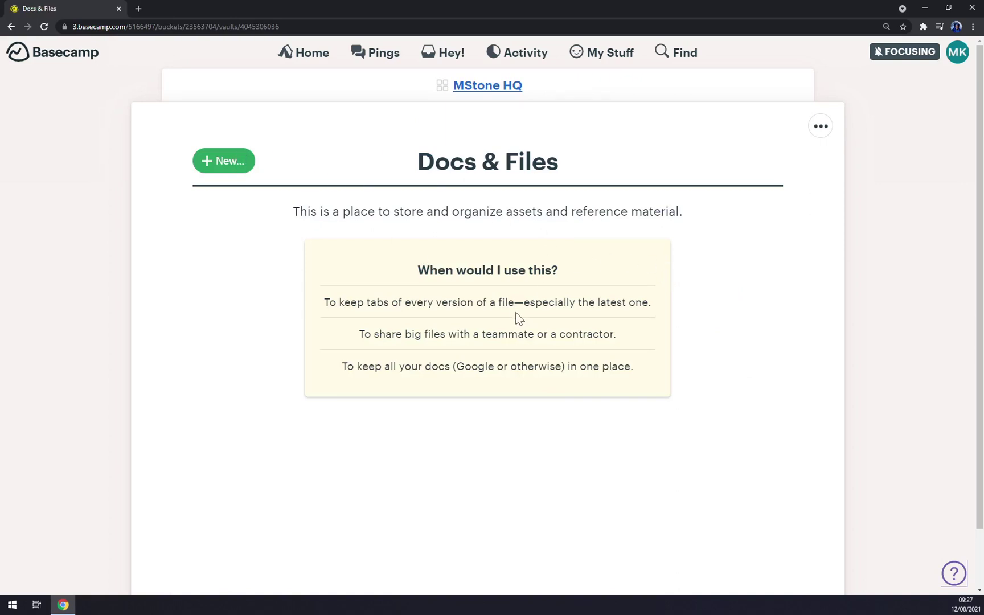
pyautogui.click(249, 170)
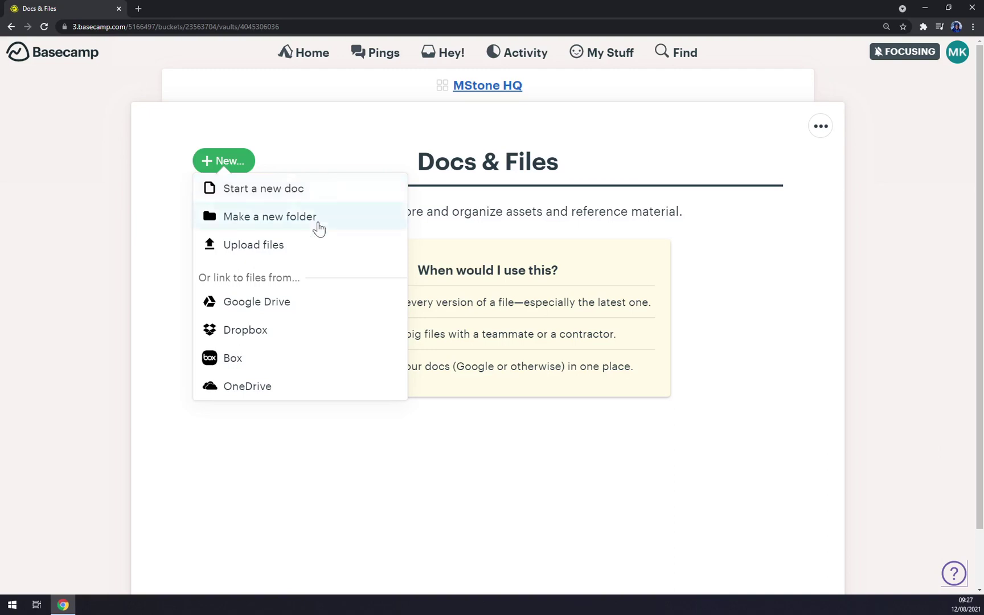
pyautogui.click(271, 257)
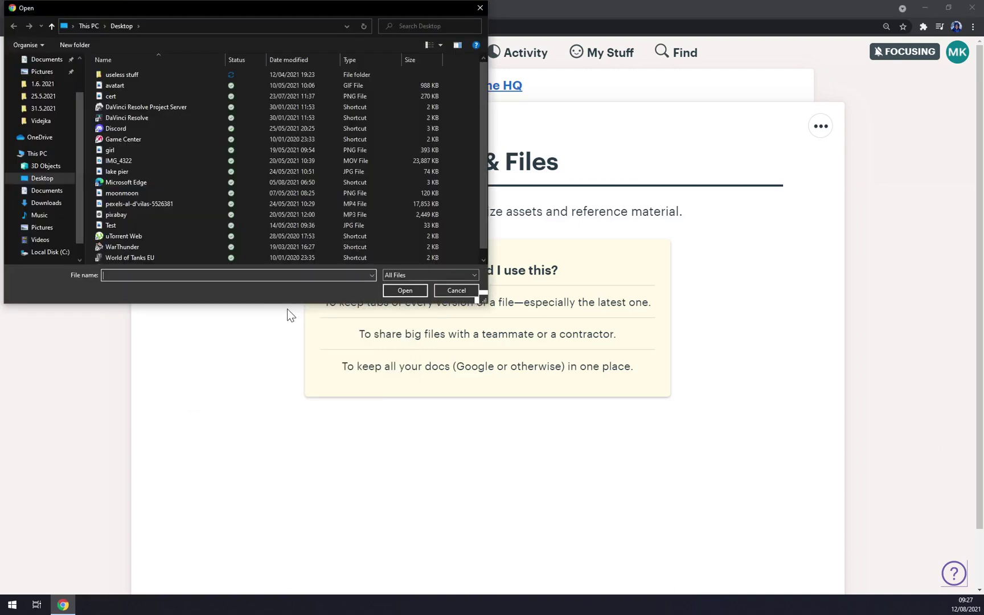
pyautogui.scroll(-1, 153, 192)
pyautogui.scroll(1, 146, 193)
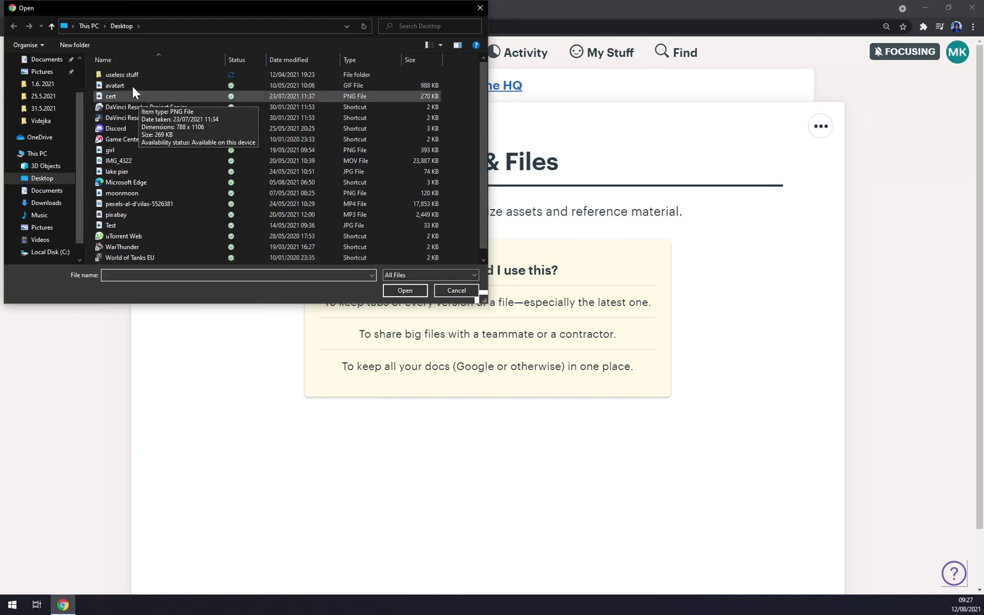
pyautogui.doubleClick(127, 83)
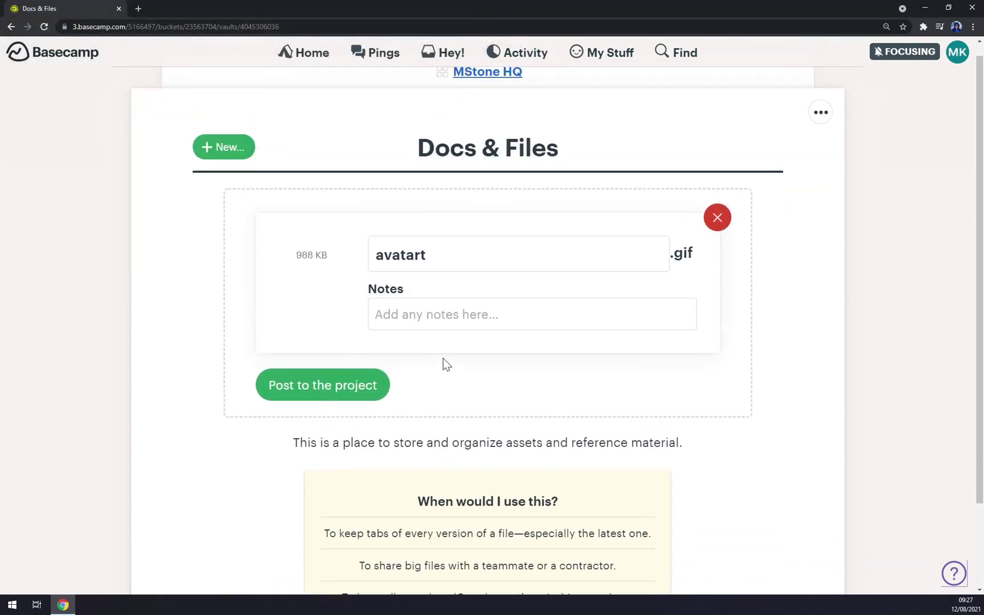
pyautogui.click(325, 389)
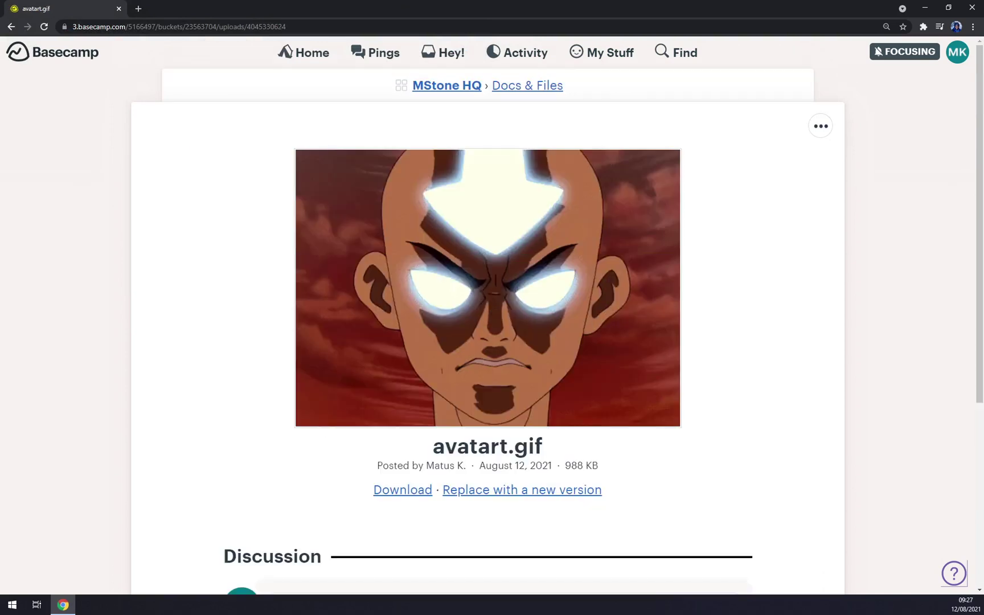
# Reopen Docs & Files to look at the Google Drive linking option, then dismiss it
pyautogui.click(450, 87)
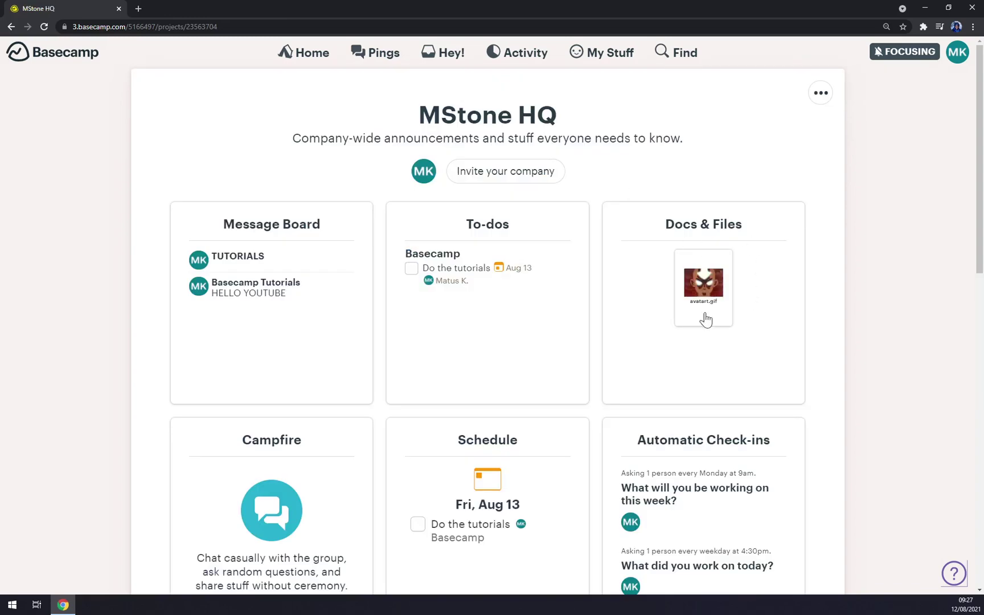
pyautogui.click(756, 288)
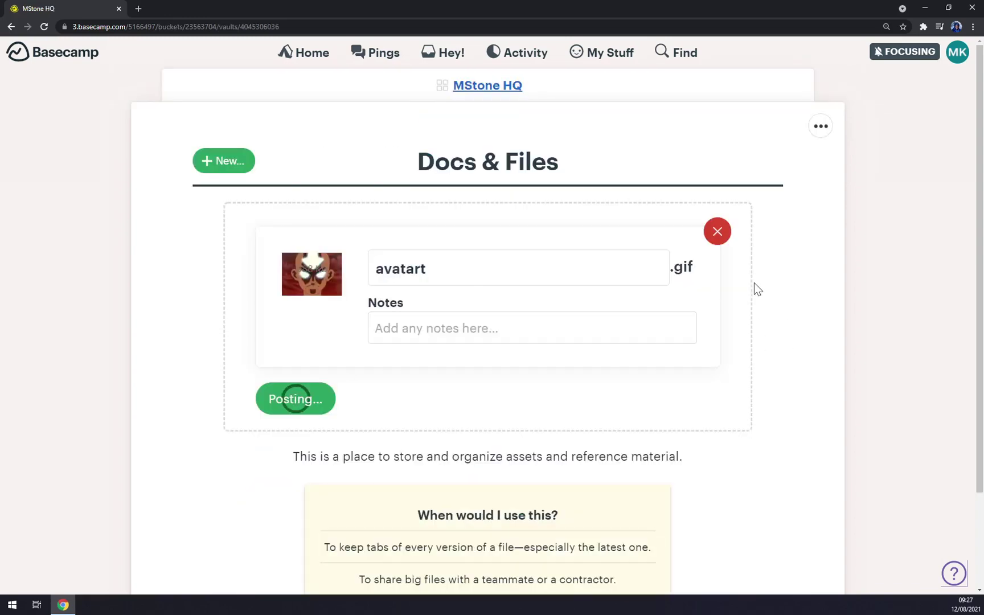
pyautogui.click(250, 174)
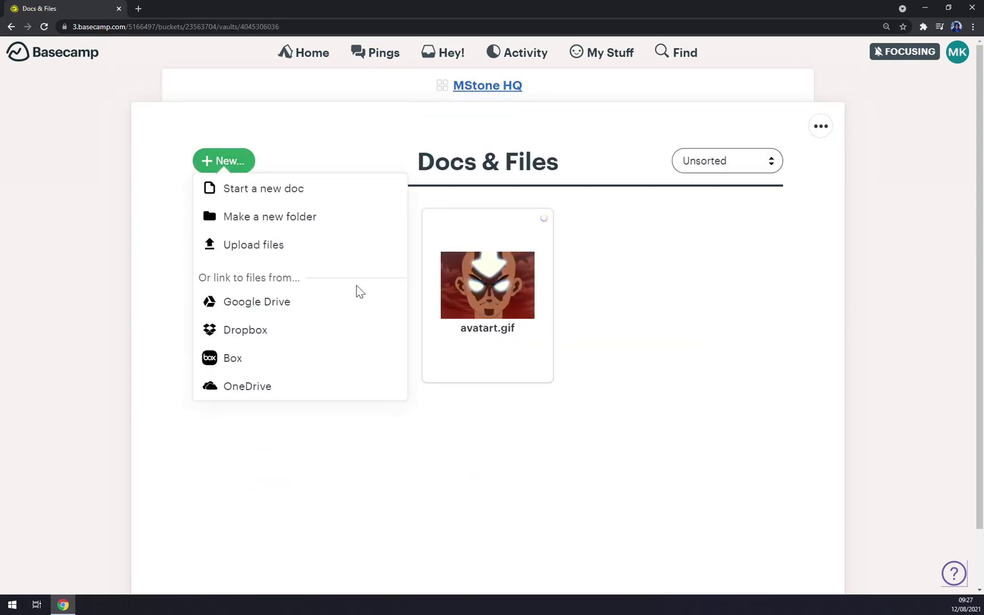
pyautogui.click(277, 306)
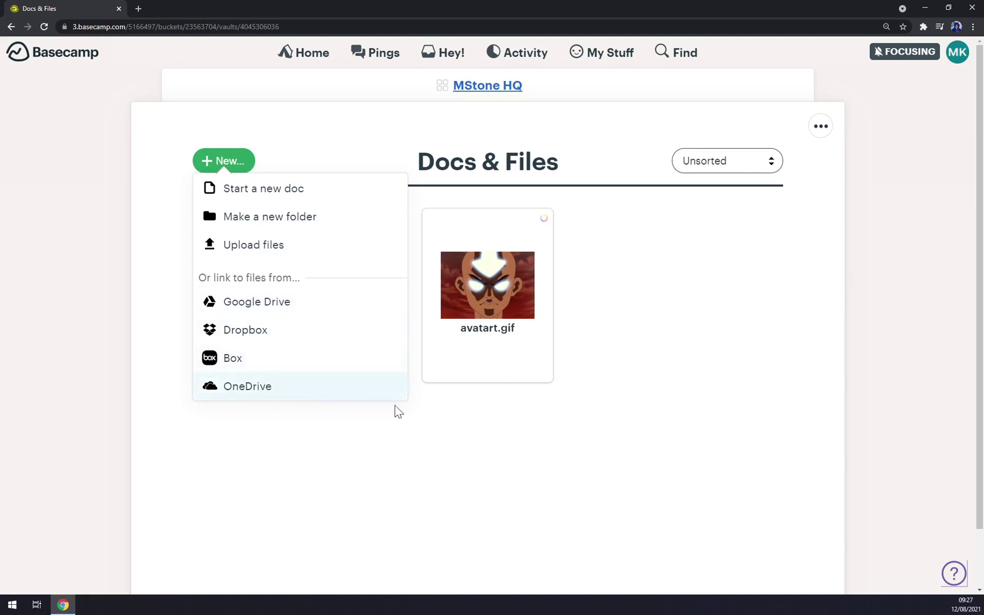
pyautogui.click(595, 400)
# Peek at the MStone HQ Campfire chat, then scroll through the project overview
pyautogui.click(497, 95)
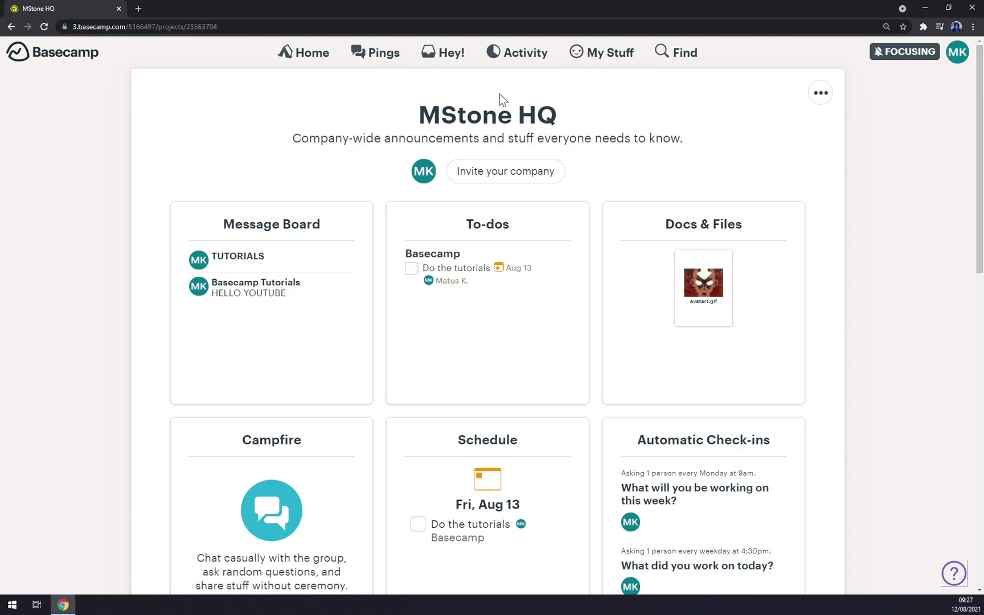
pyautogui.scroll(-5, 397, 375)
pyautogui.scroll(2, 292, 323)
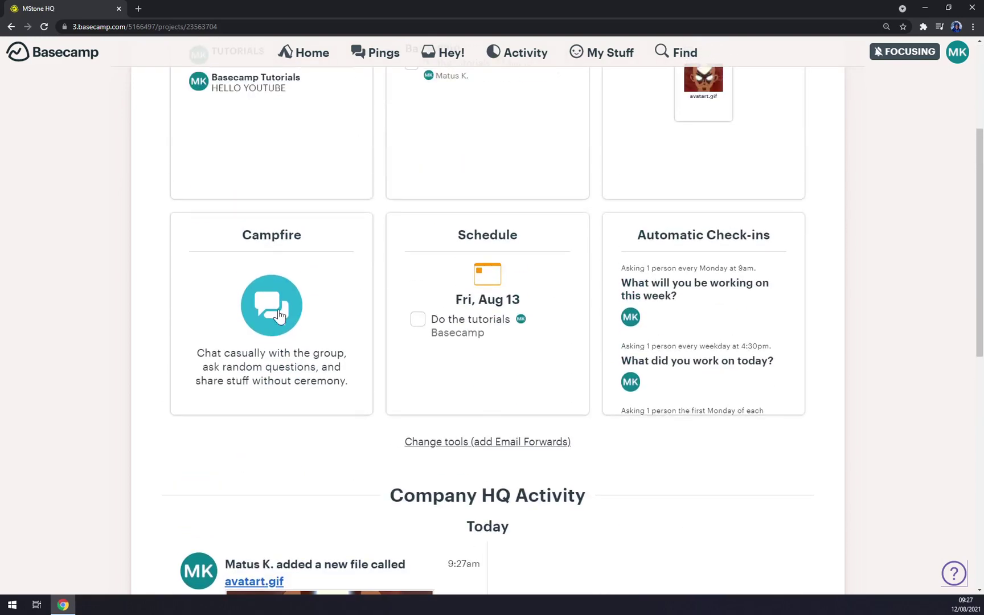
pyautogui.click(278, 308)
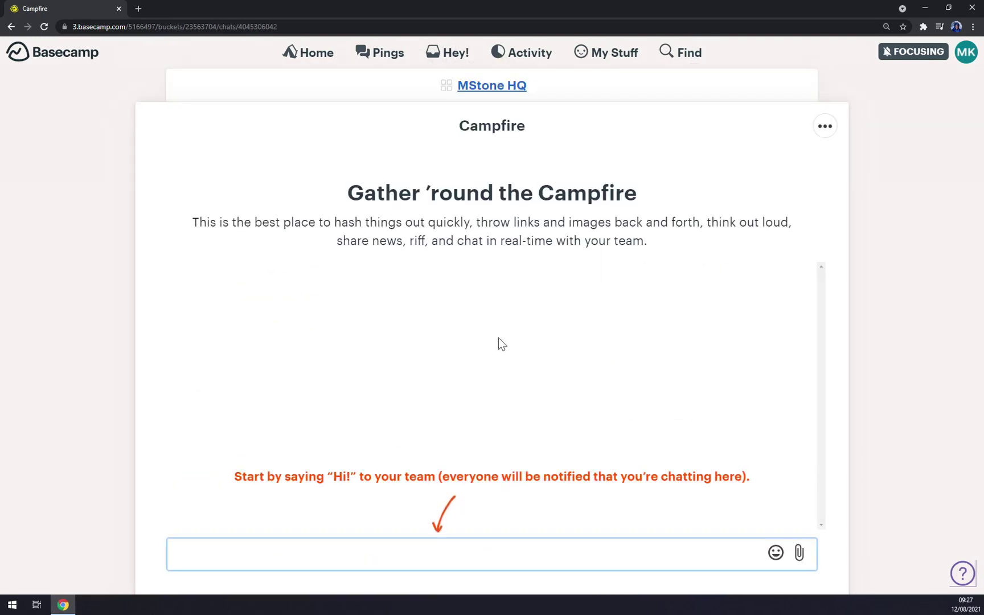
pyautogui.click(473, 90)
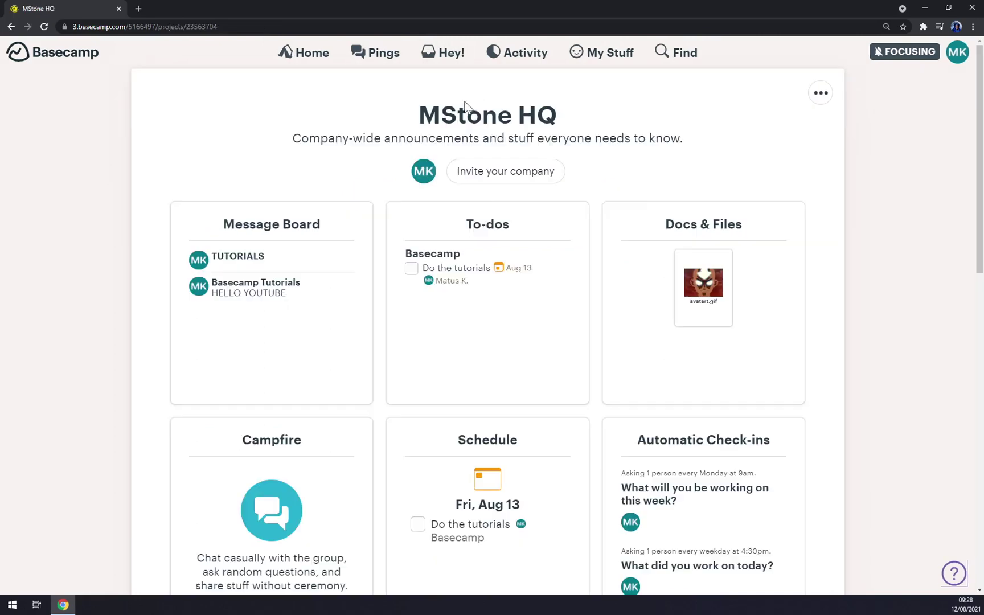
pyautogui.scroll(-3, 294, 433)
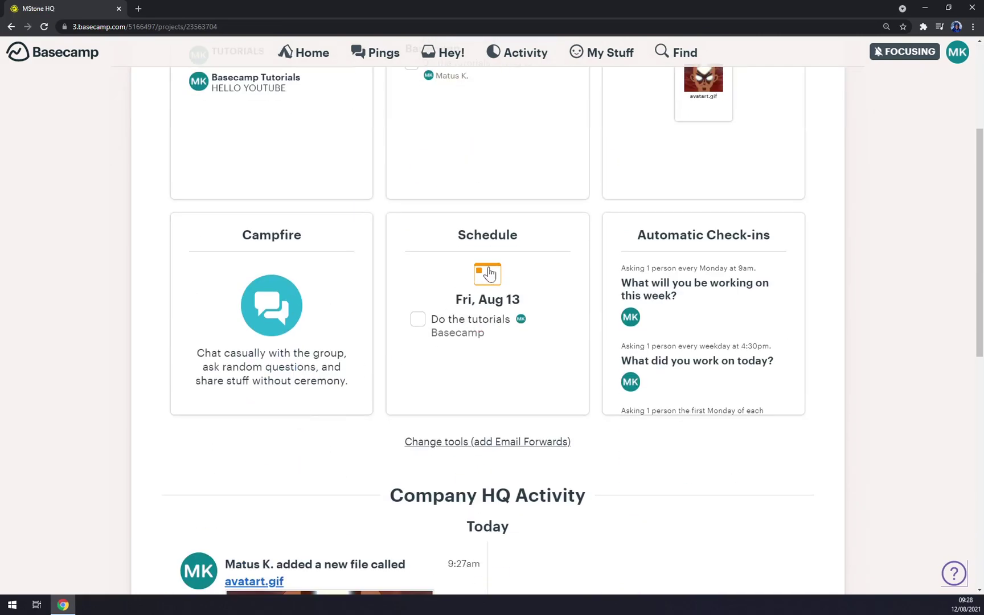
pyautogui.scroll(3, 489, 274)
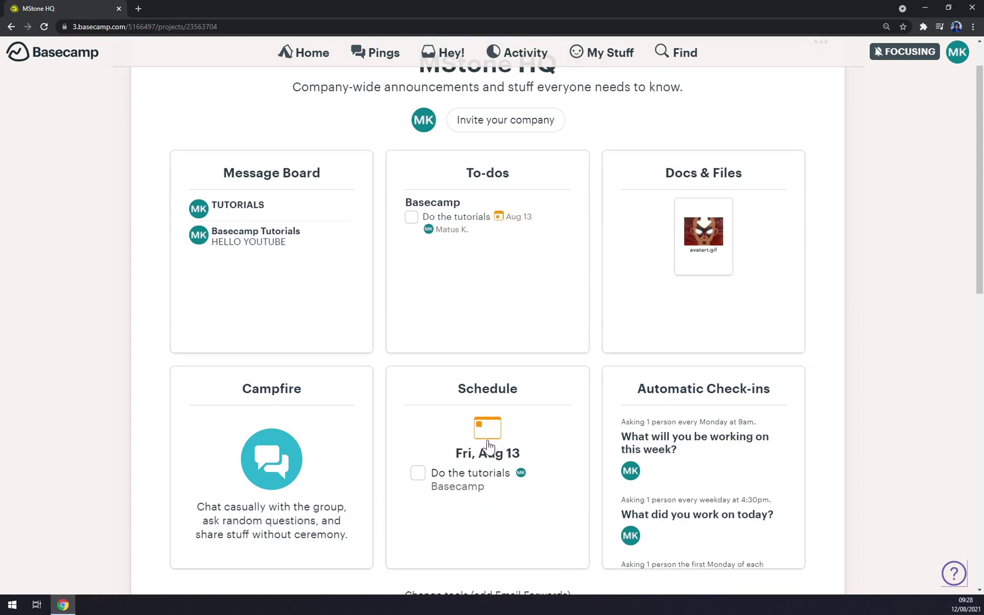
pyautogui.scroll(1, 487, 444)
pyautogui.scroll(-1, 488, 455)
pyautogui.scroll(1, 459, 444)
pyautogui.scroll(-6, 473, 467)
pyautogui.scroll(5, 519, 427)
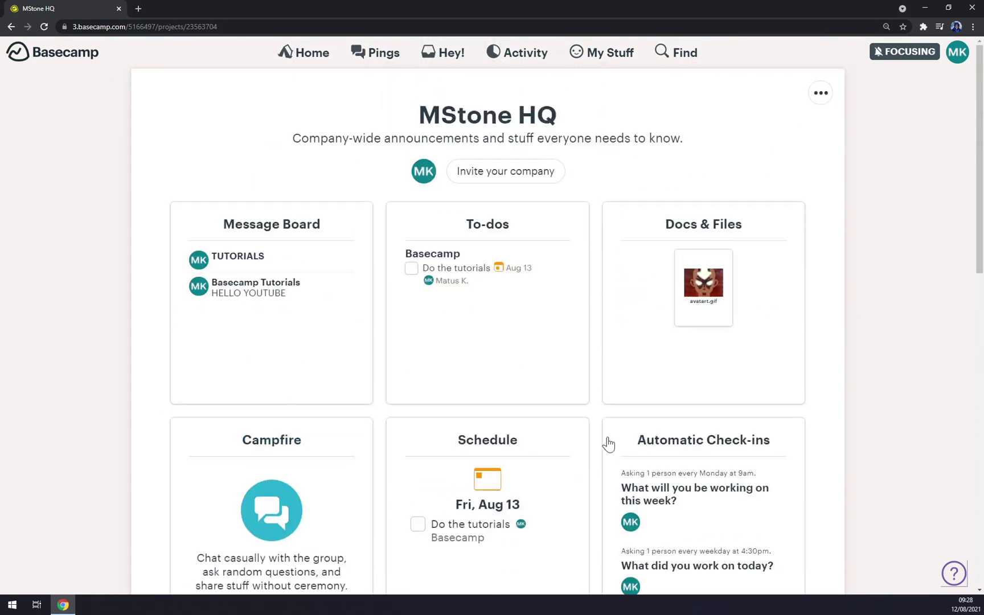
# Open the Customer Support sample team from the overview and dismiss its sample-team notice
pyautogui.click(310, 57)
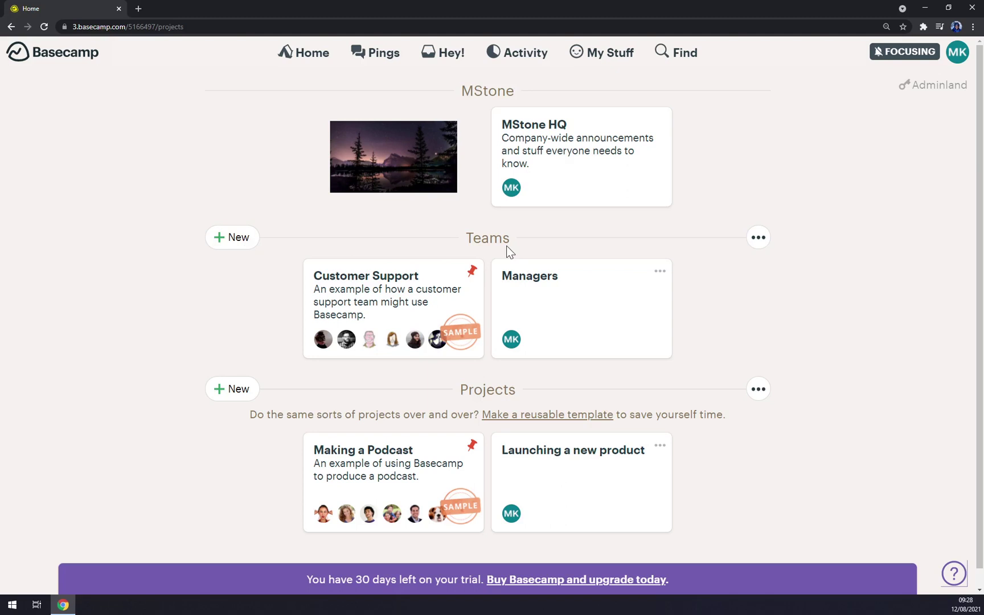
pyautogui.click(431, 295)
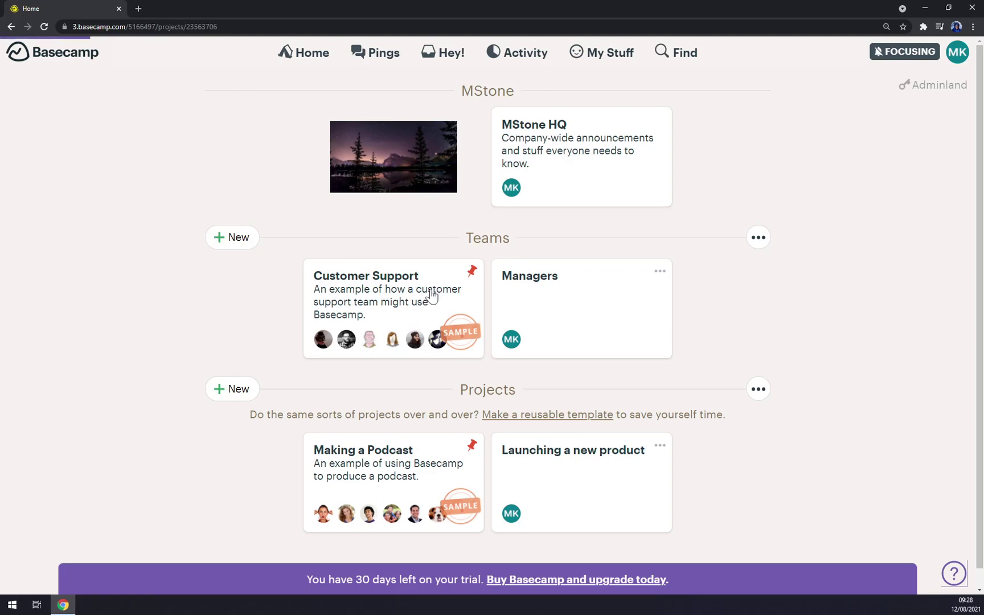
pyautogui.scroll(-5, 455, 285)
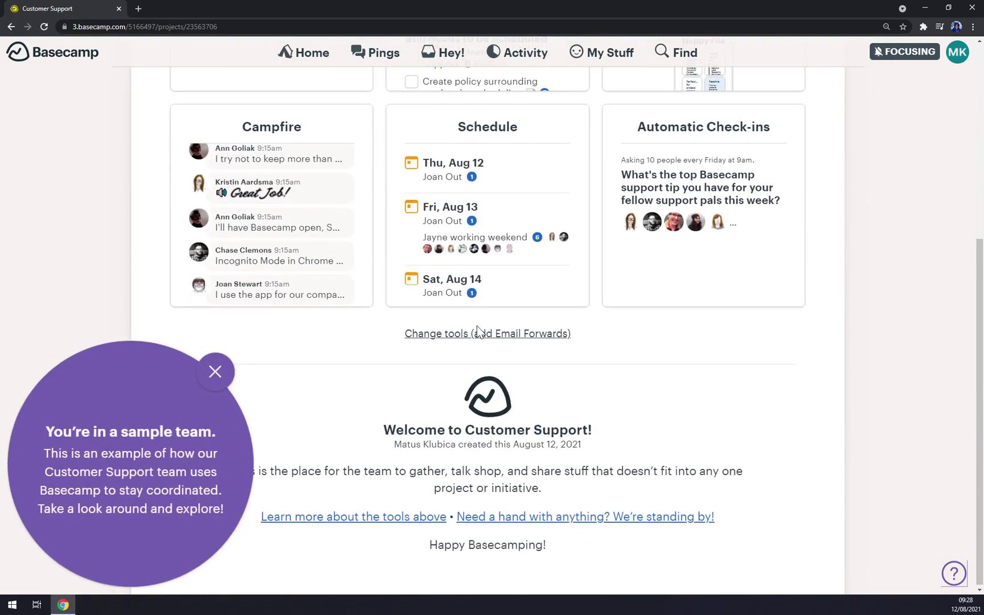
pyautogui.click(216, 372)
# Look through the Customer Support team page, then return to Home
pyautogui.scroll(5, 328, 373)
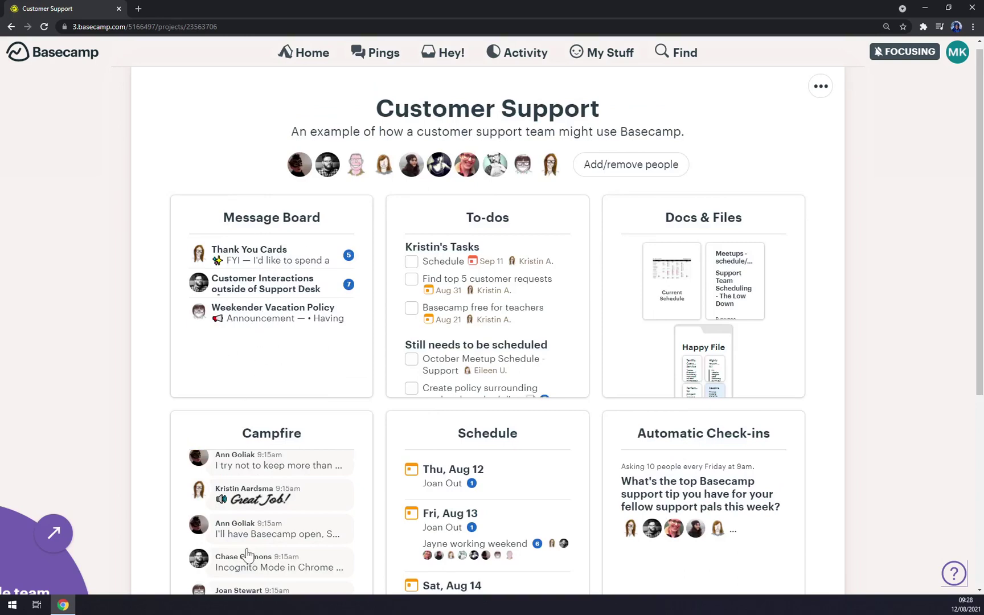
pyautogui.scroll(-3, 247, 554)
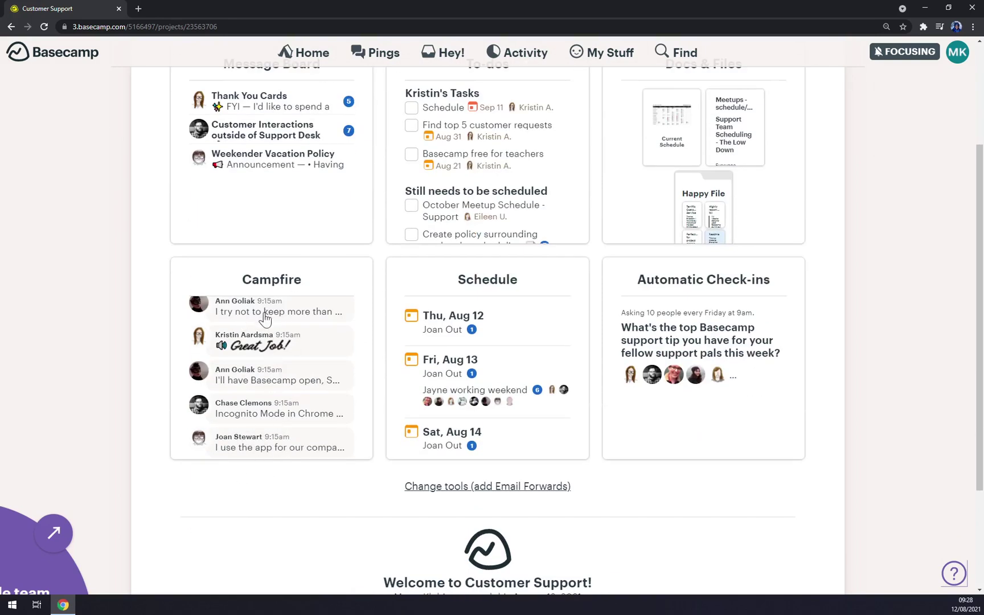
pyautogui.scroll(3, 264, 364)
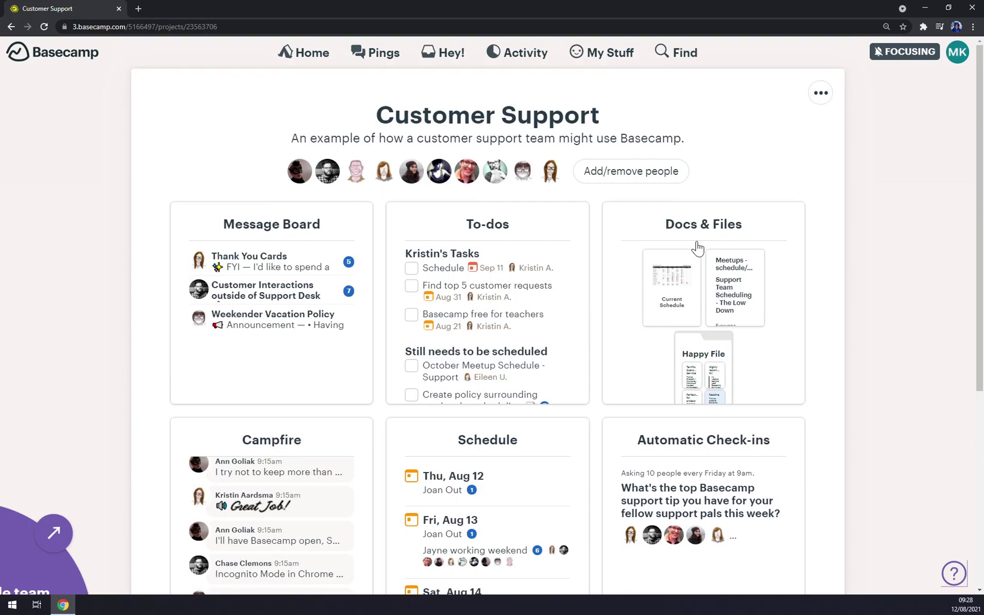
pyautogui.scroll(-2, 697, 246)
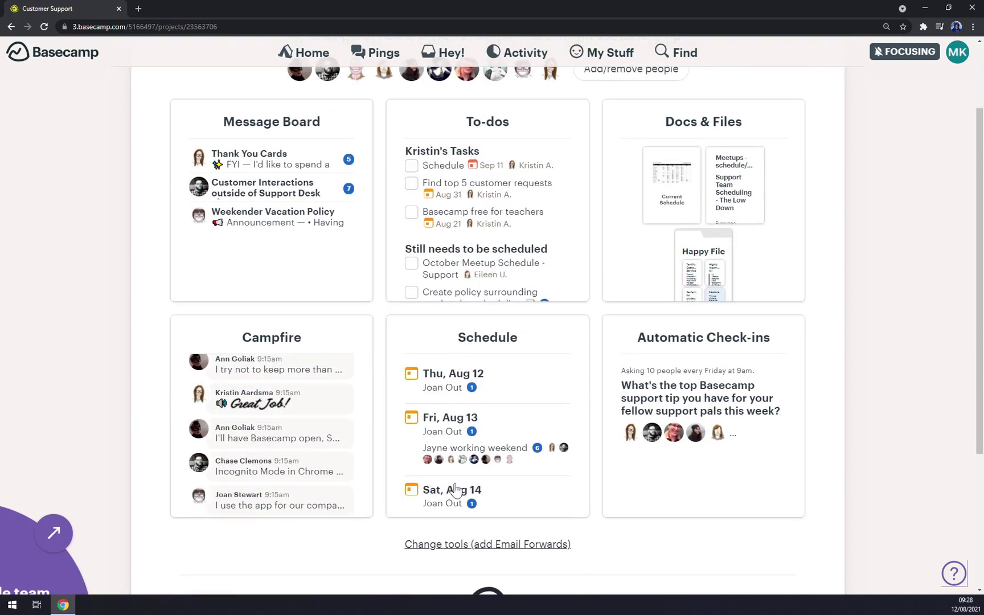
pyautogui.scroll(2, 314, 242)
pyautogui.click(316, 63)
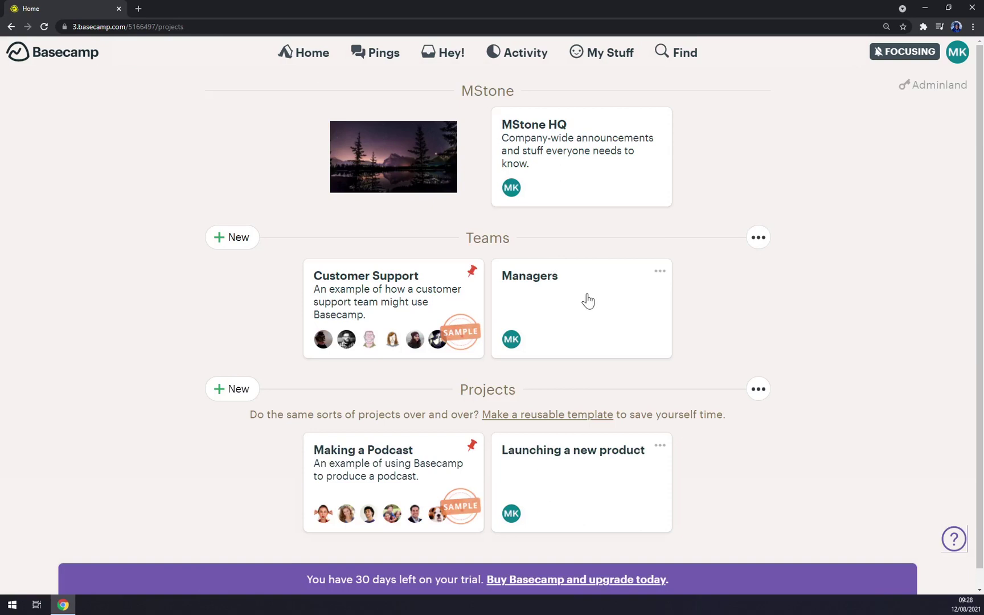
# Create a team named 'MStone BOYS', open it and decline the setup help
pyautogui.click(245, 239)
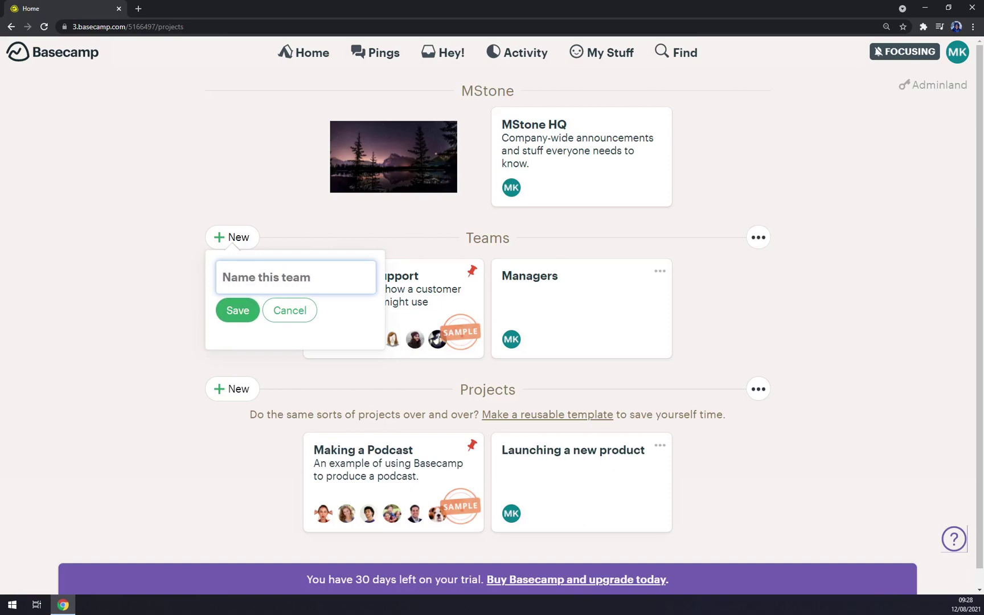
pyautogui.write('MStone BOYS')
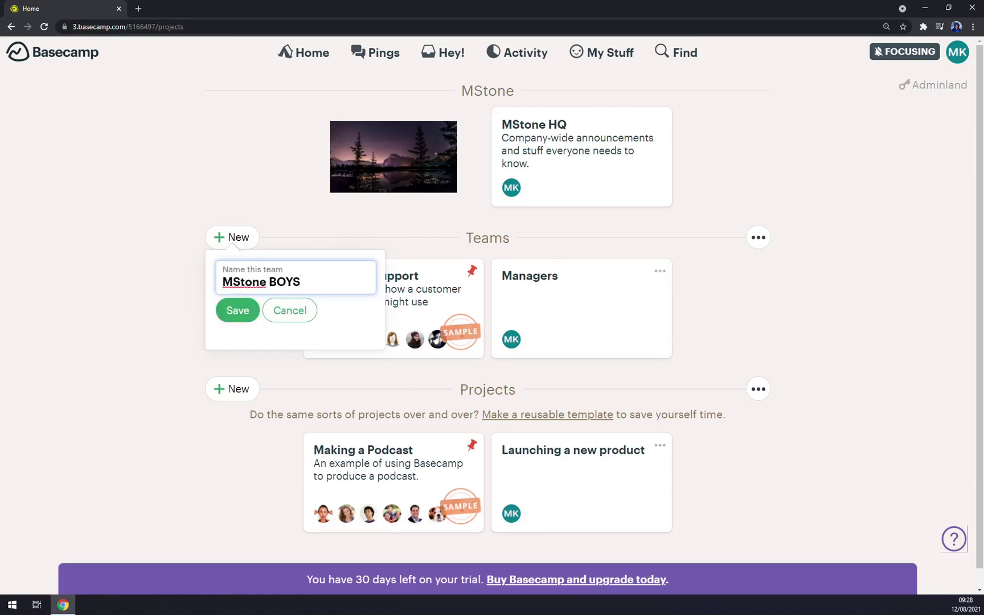
pyautogui.click(242, 312)
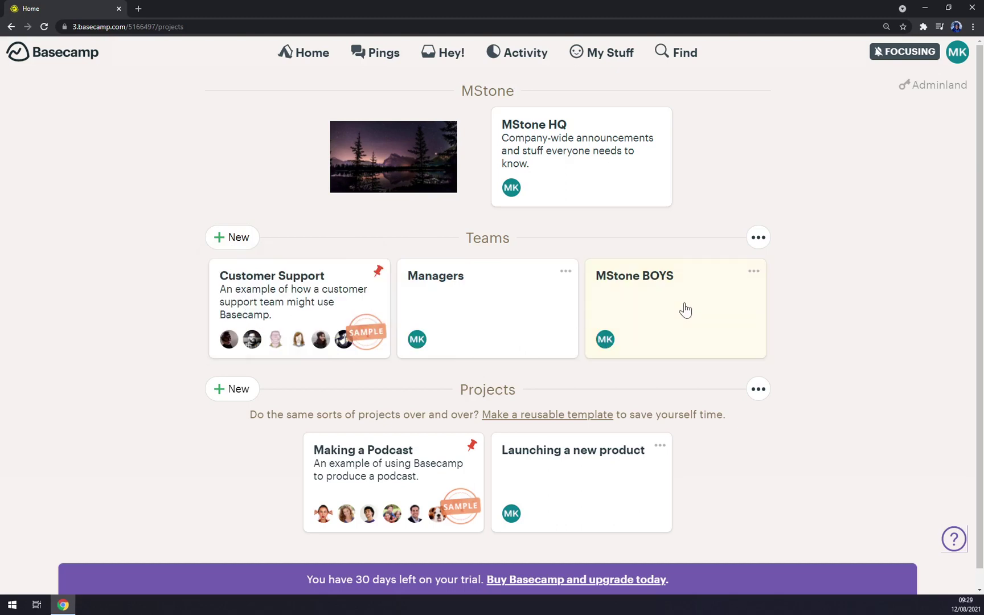
pyautogui.click(685, 310)
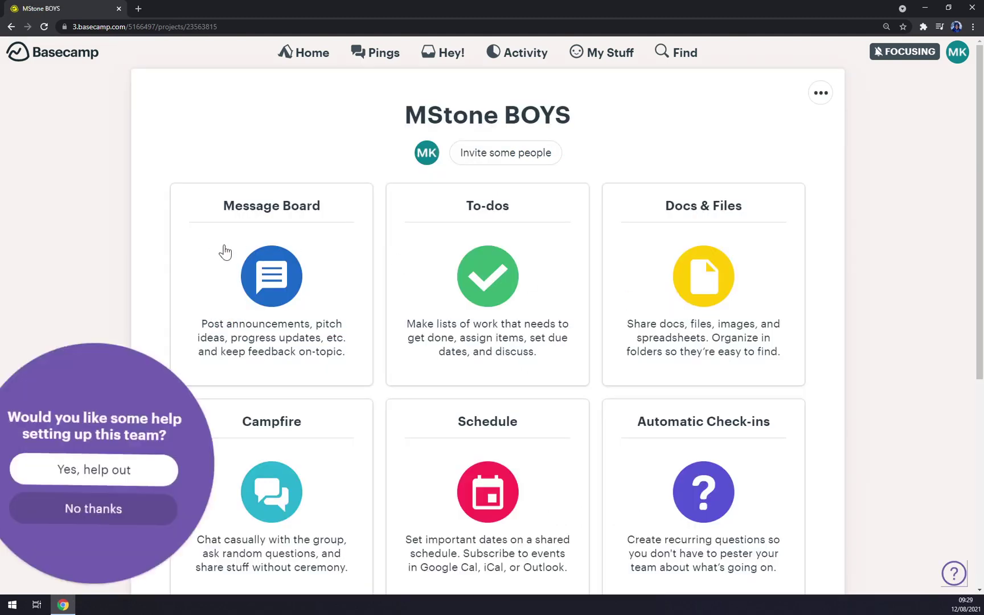
pyautogui.click(129, 511)
# Post a message titled 'Basecamp' on the MStone BOYS board, then return to the team overview
pyautogui.click(263, 282)
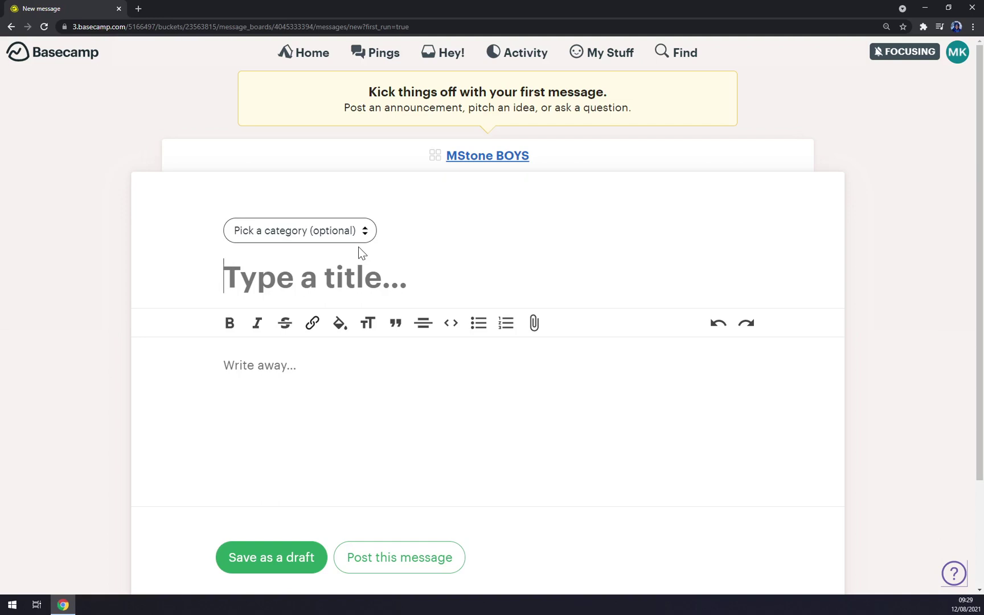
pyautogui.write('BVa')
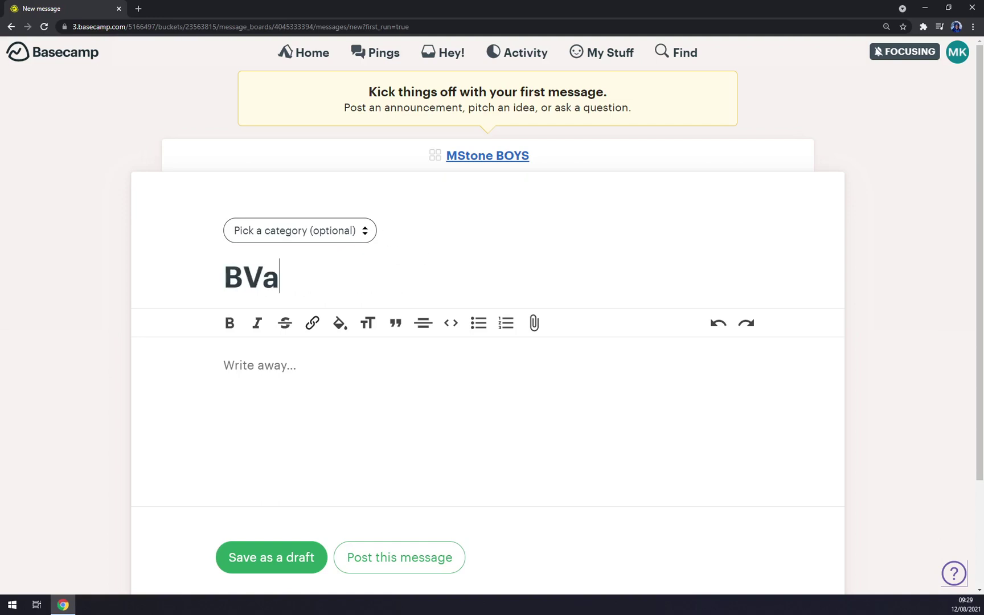
pyautogui.press('BackSpace')
pyautogui.press('BackSpace')
pyautogui.write('asecam')
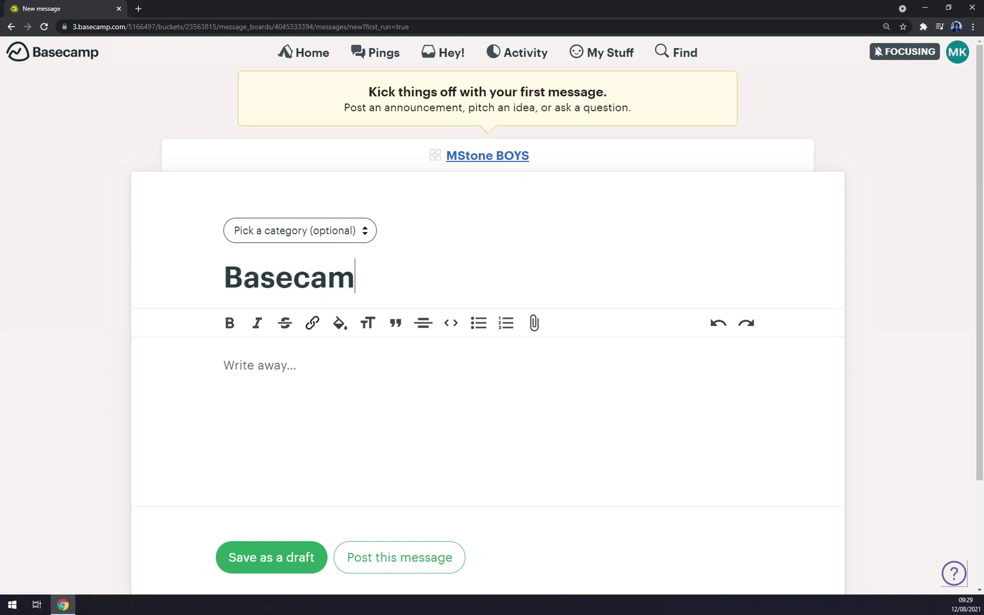
pyautogui.write('p')
pyautogui.click(418, 564)
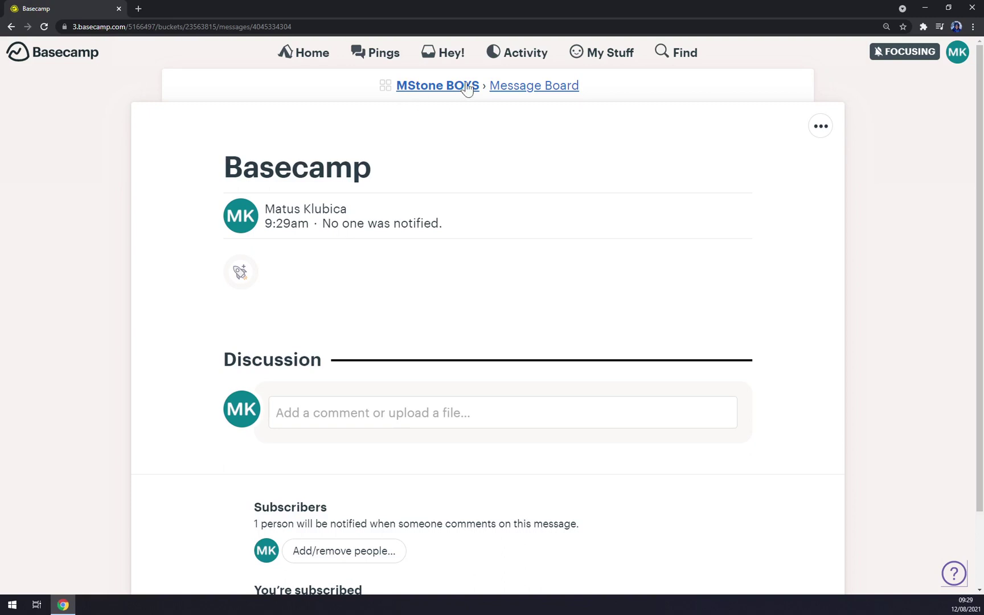
pyautogui.click(465, 91)
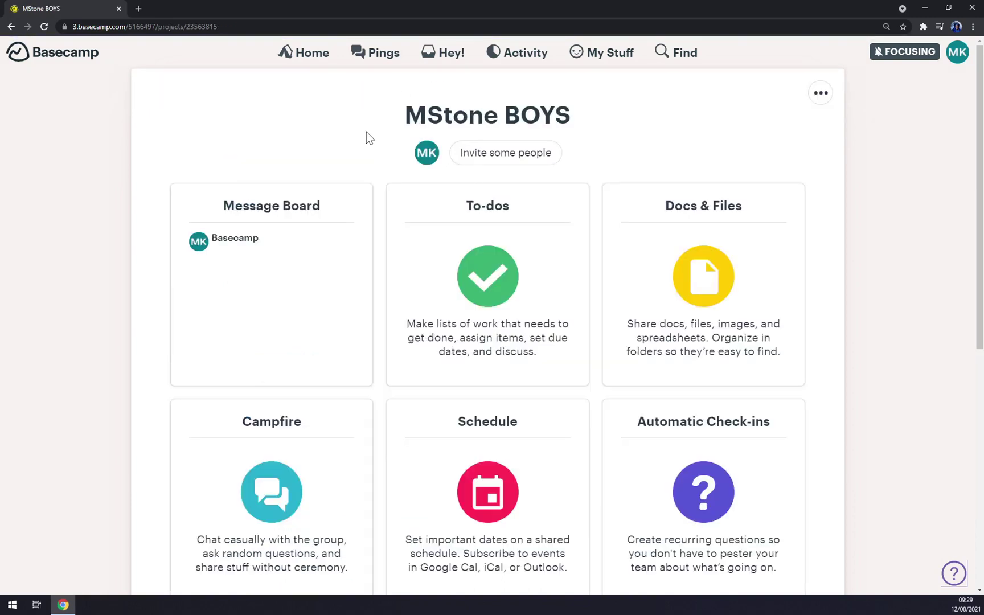
# View the MStone HQ message board, then go back Home and open the MStone BOYS team
pyautogui.click(307, 57)
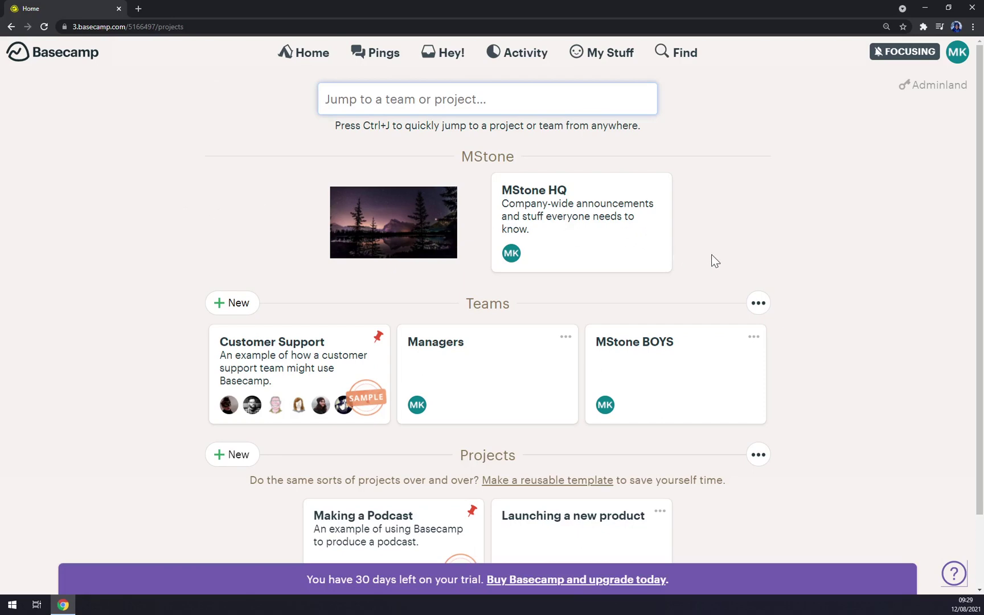
pyautogui.click(604, 257)
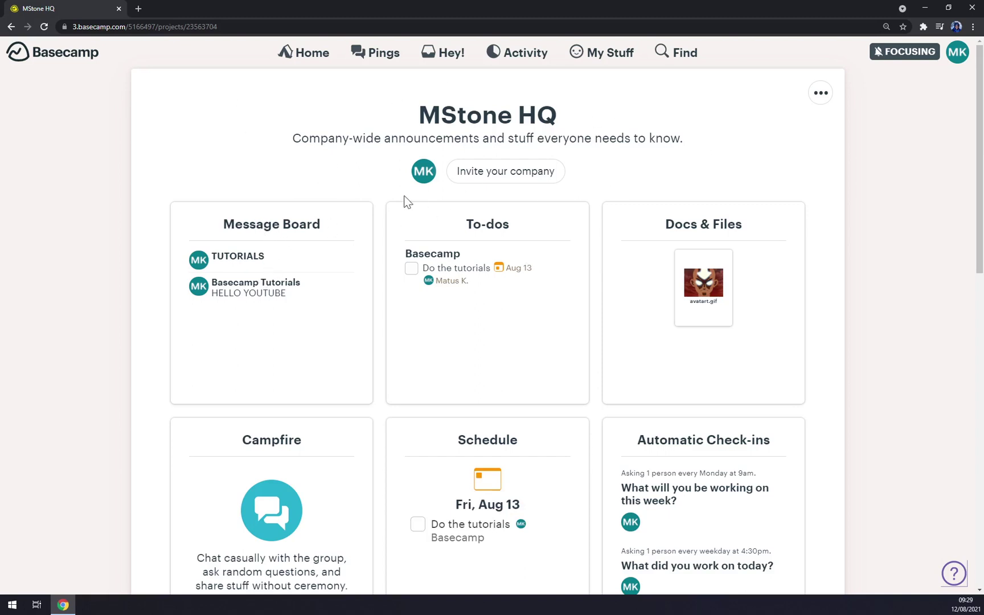
pyautogui.click(259, 226)
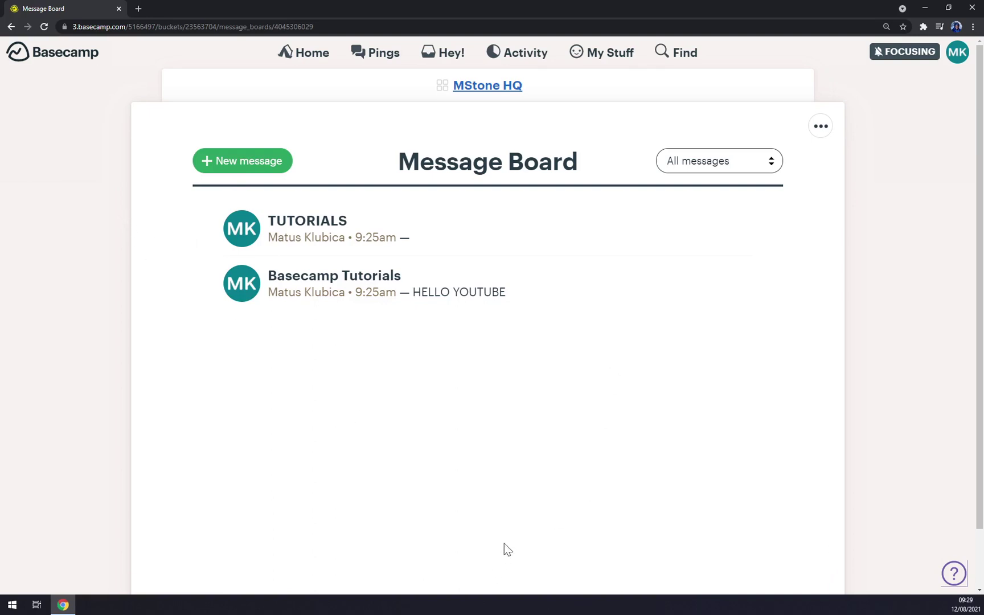
pyautogui.click(473, 85)
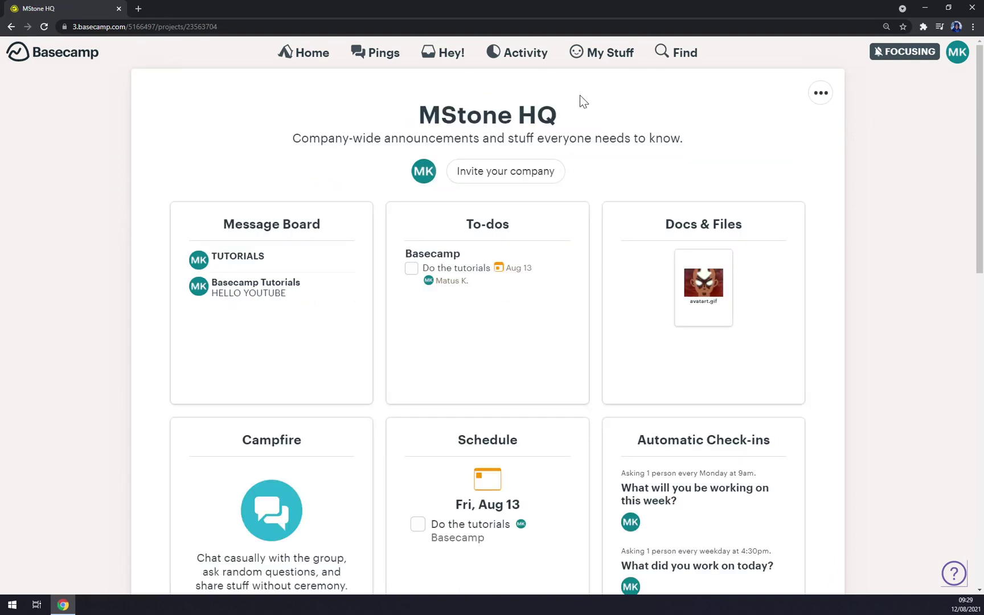
pyautogui.click(310, 52)
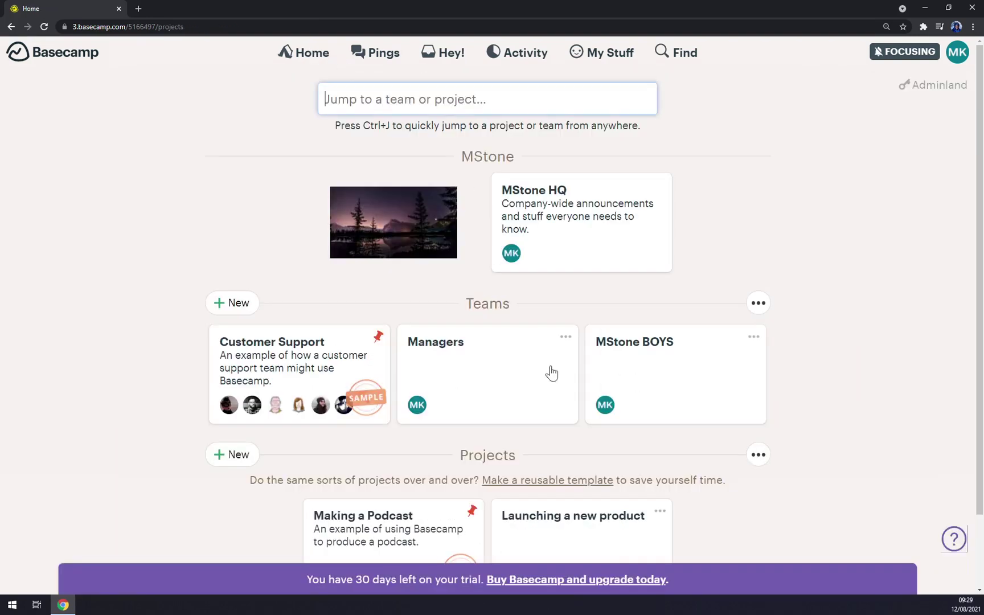
pyautogui.click(668, 378)
# Create a MStone BOYS to-do list named 'Basecamp' with details 'Tutorials'
pyautogui.click(491, 229)
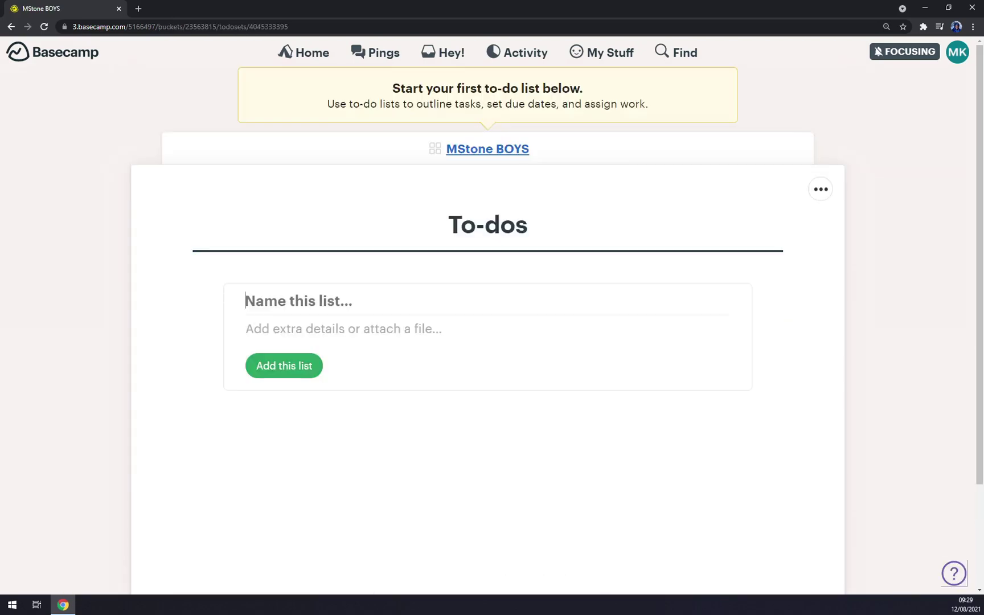
pyautogui.click(299, 320)
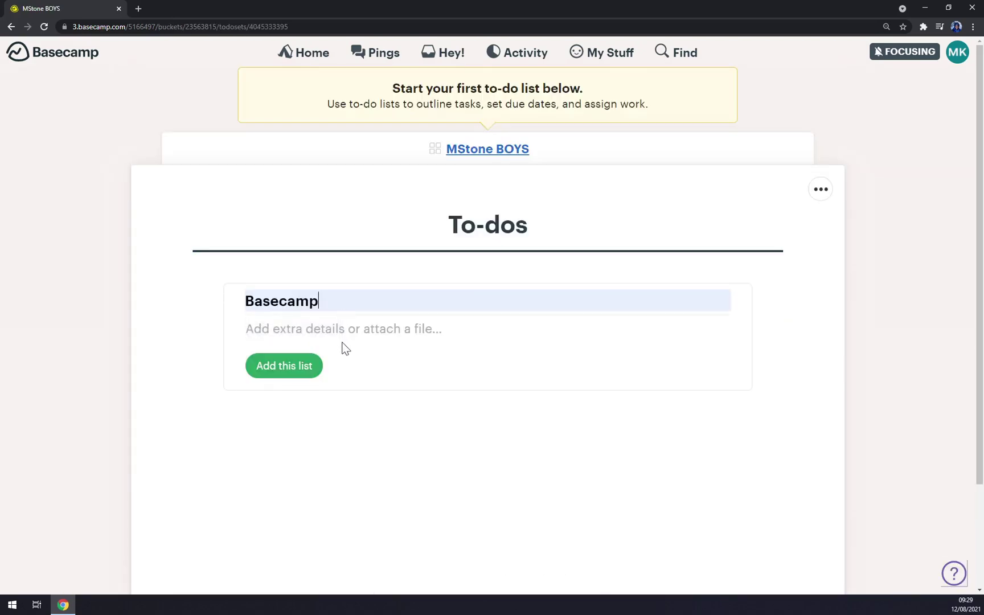
pyautogui.click(302, 339)
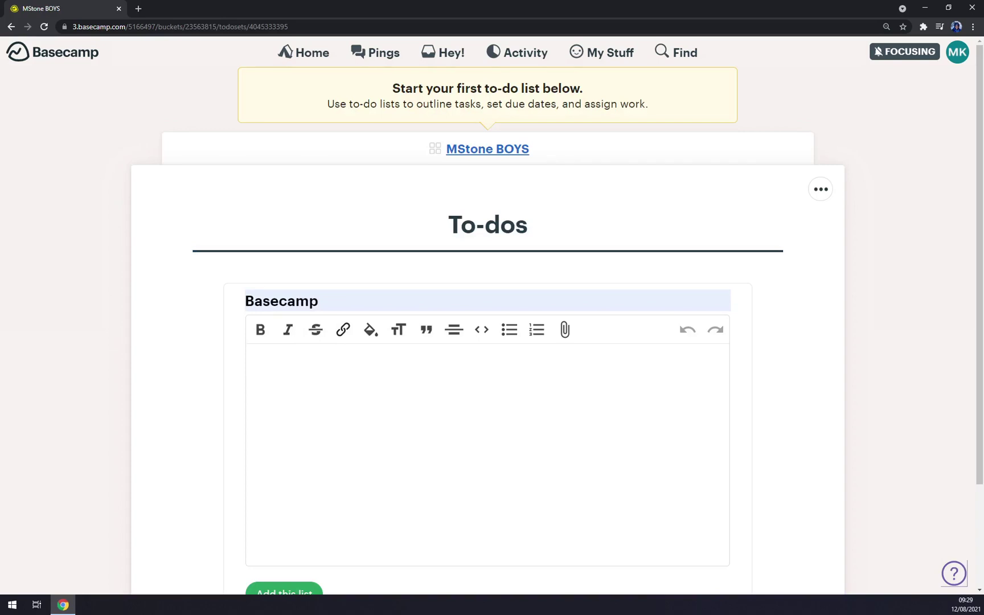
pyautogui.write('Tutorials')
pyautogui.scroll(-3, 492, 399)
pyautogui.click(307, 462)
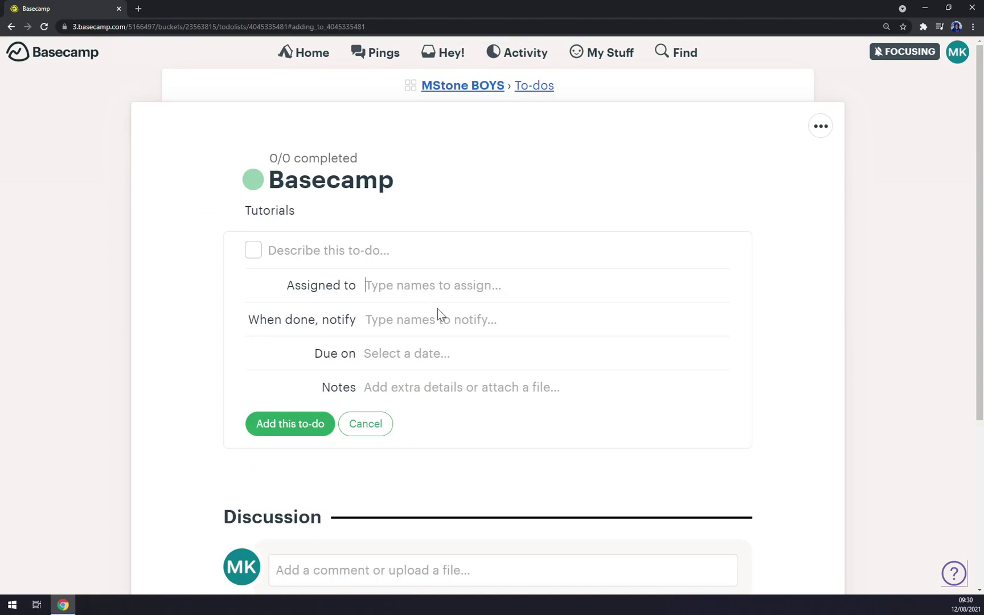
# Add a 'Tutorials' to-do assigned to the account owner, who is also notified when done
pyautogui.write('ma')
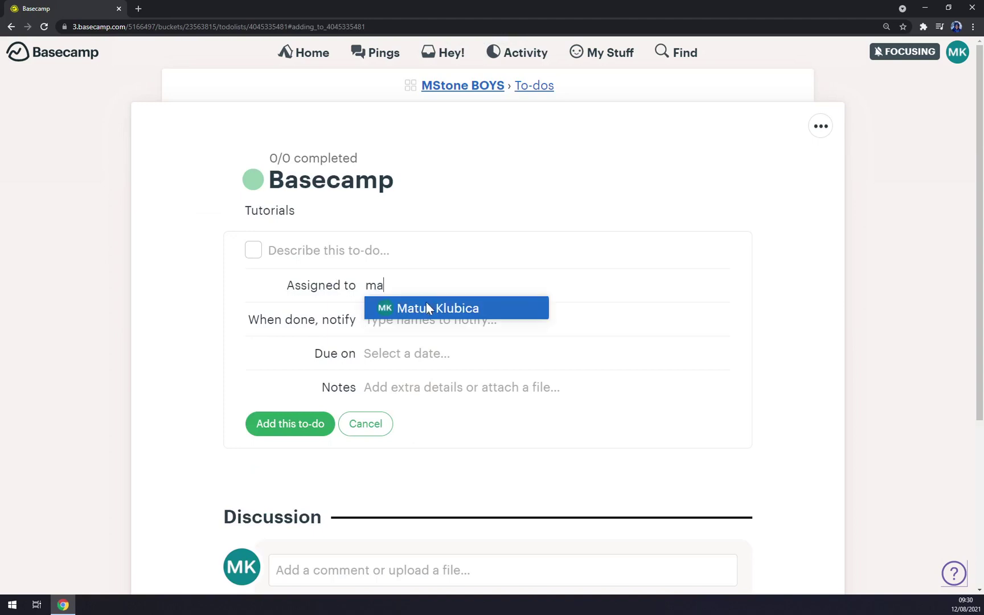
pyautogui.click(426, 307)
pyautogui.click(418, 319)
pyautogui.write('mat')
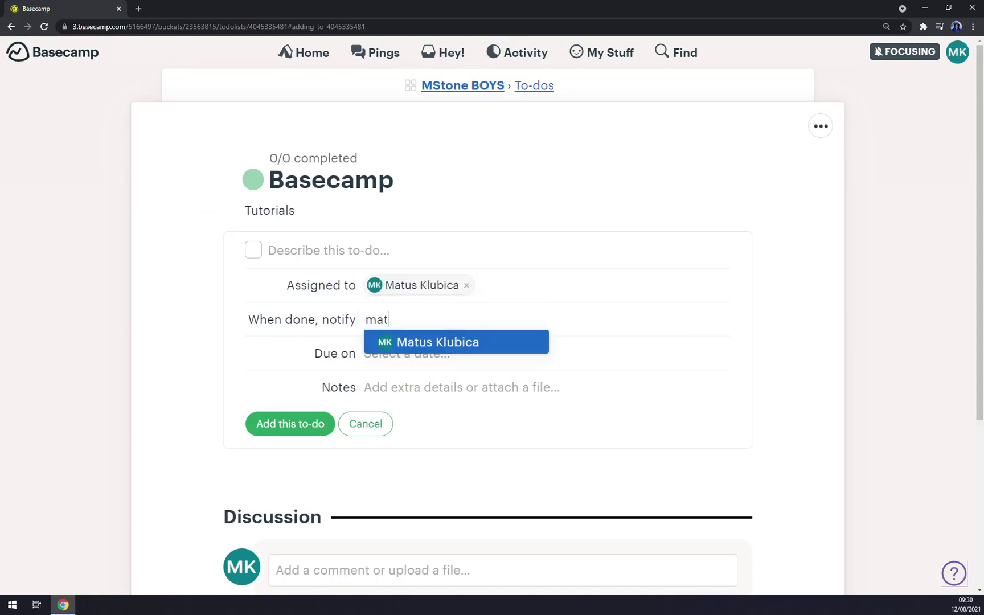
pyautogui.click(442, 340)
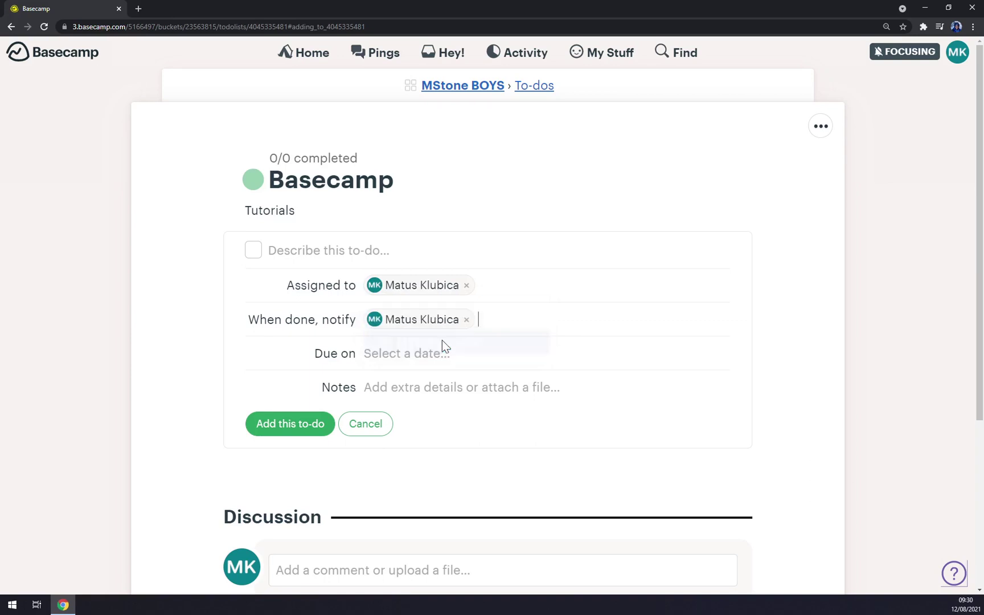
pyautogui.click(308, 430)
pyautogui.write('Tutorials')
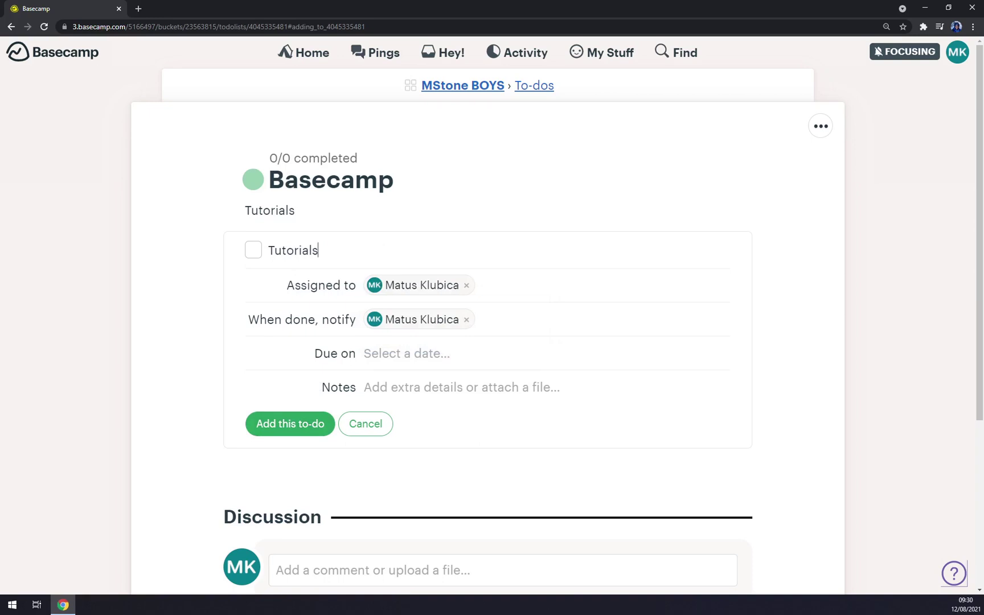
pyautogui.click(263, 425)
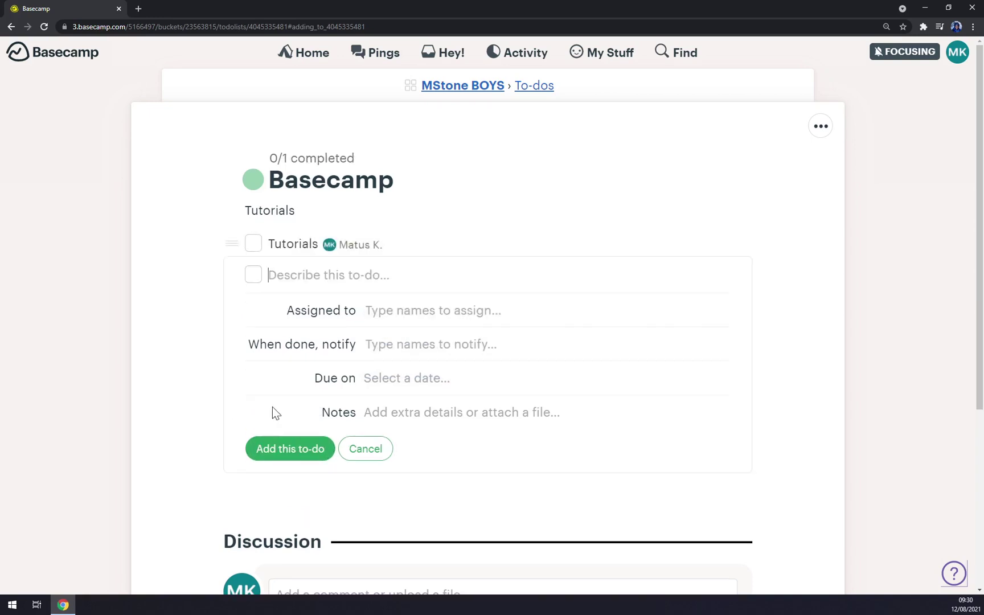
# Add a second 'Tutorials' to-do and return to the MStone BOYS overview
pyautogui.click(315, 457)
pyautogui.write('Tu')
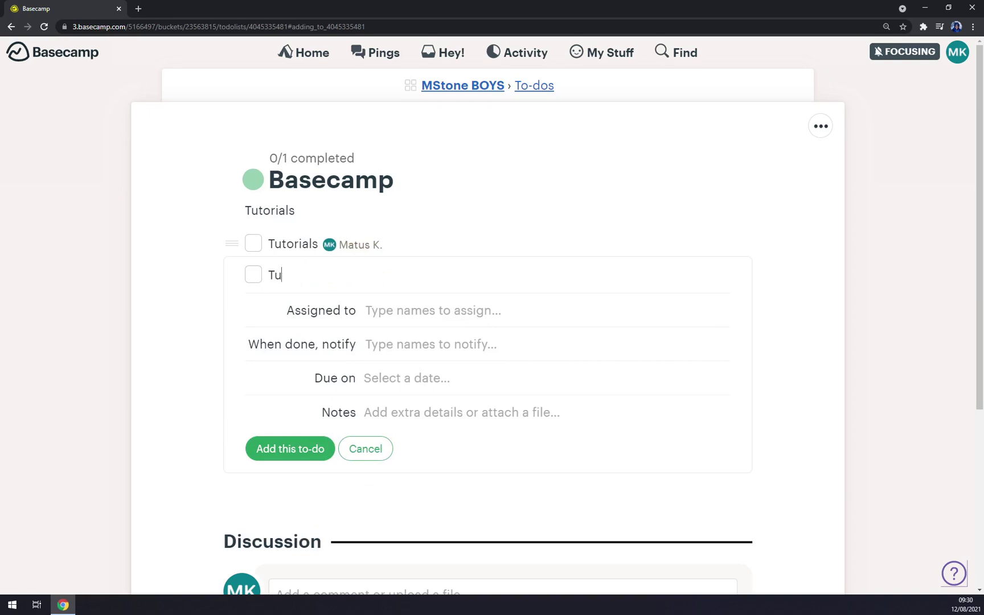
pyautogui.write('torials')
pyautogui.click(315, 450)
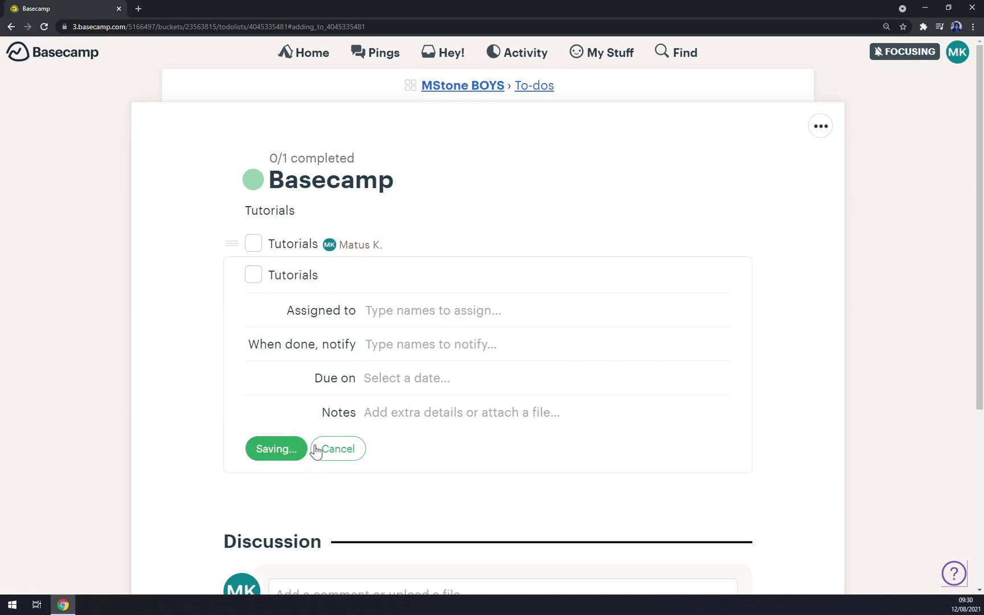
pyautogui.scroll(-5, 410, 480)
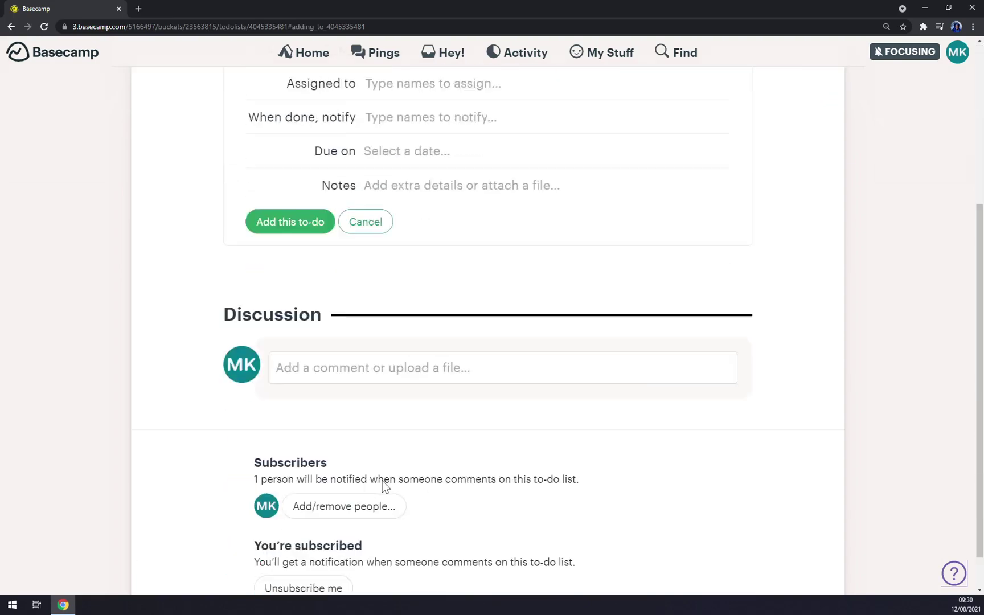
pyautogui.scroll(5, 359, 405)
pyautogui.click(485, 87)
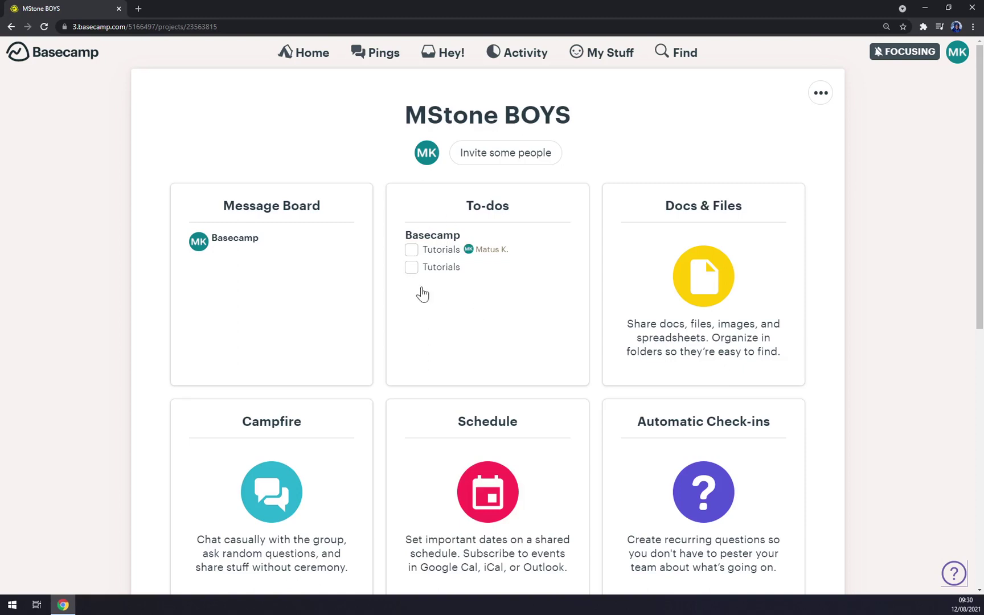
# Scroll through the MStone BOYS team page, highlighting the Team Activity heading
pyautogui.scroll(-1, 670, 239)
pyautogui.scroll(1, 660, 250)
pyautogui.scroll(-2, 703, 305)
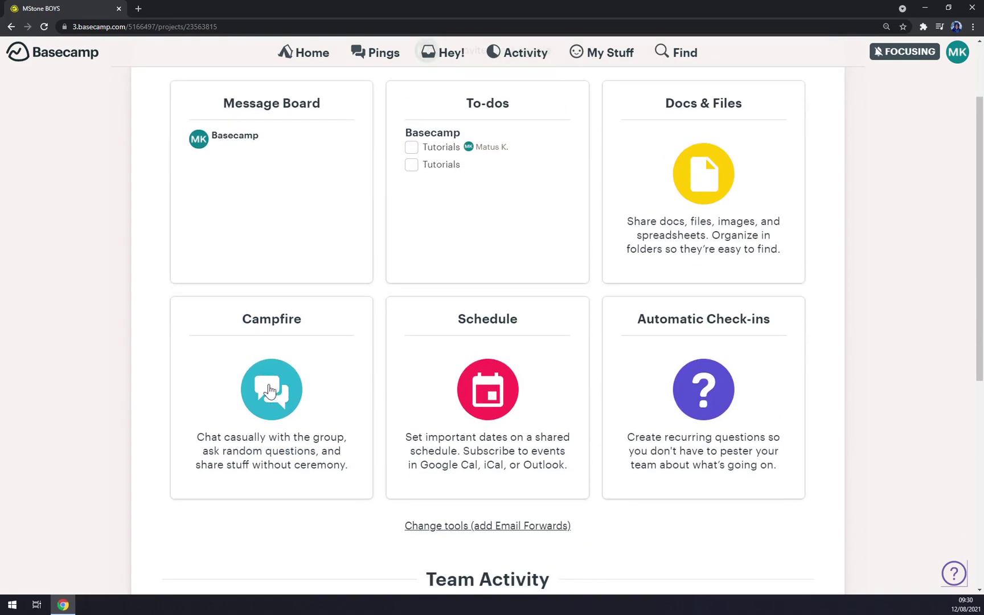
pyautogui.scroll(-7, 718, 435)
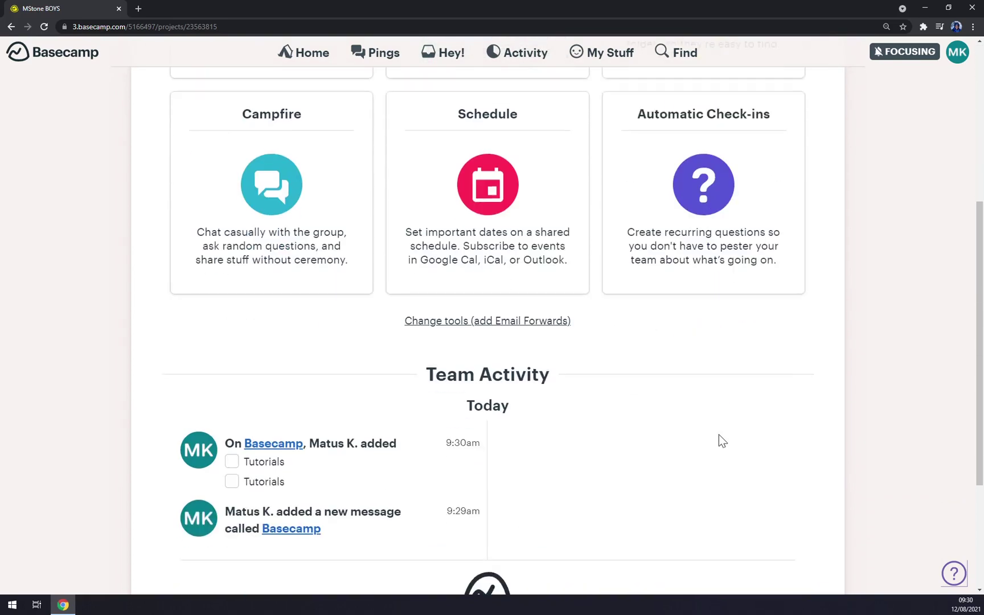
pyautogui.moveTo(404, 155); pyautogui.dragTo(600, 189)
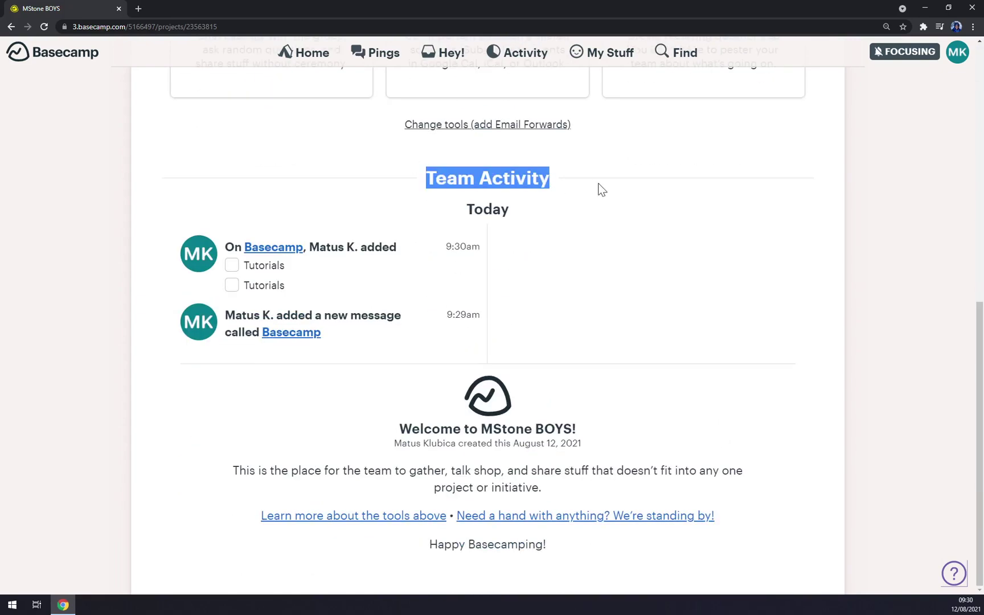
pyautogui.scroll(10, 567, 279)
pyautogui.click(356, 54)
pyautogui.click(329, 57)
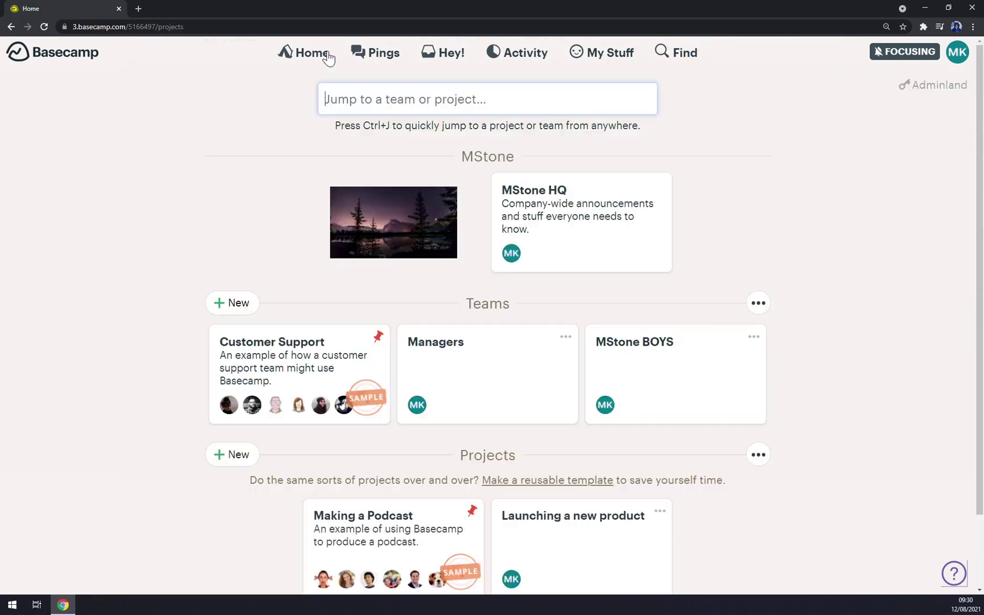
pyautogui.scroll(-2, 415, 246)
pyautogui.scroll(2, 378, 183)
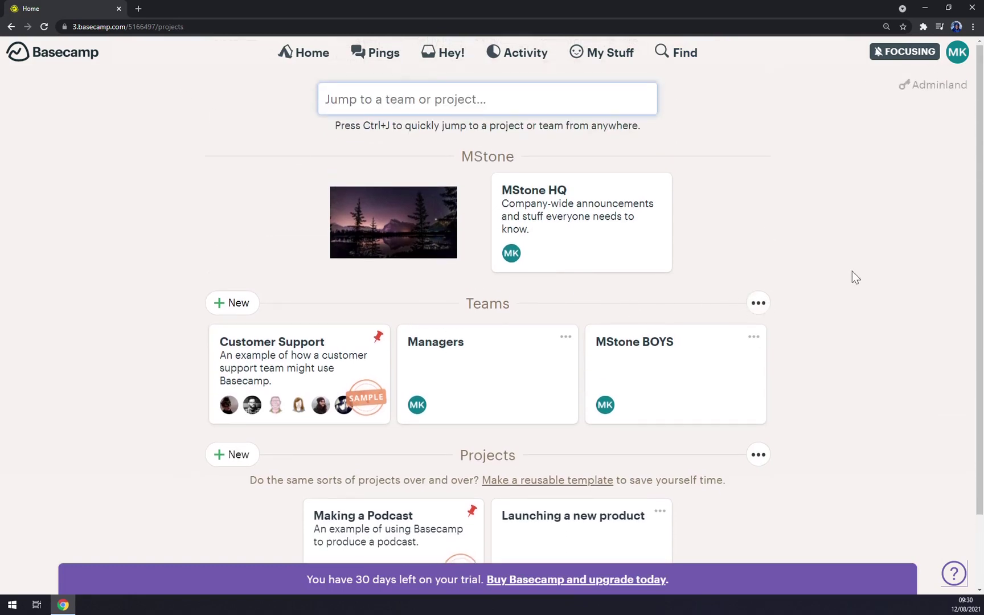
pyautogui.scroll(-2, 830, 210)
pyautogui.click(757, 220)
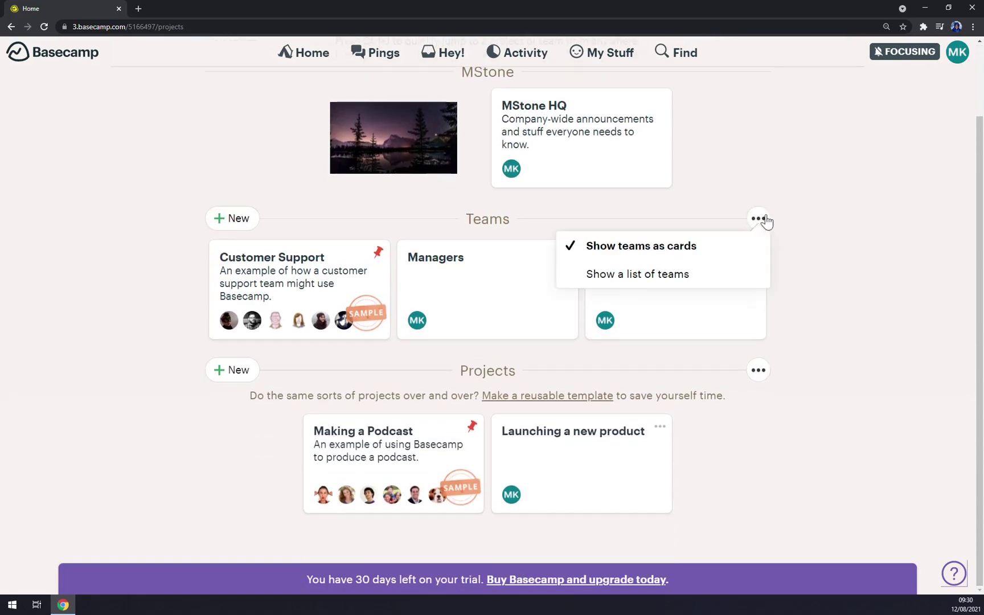
pyautogui.click(676, 275)
pyautogui.click(759, 309)
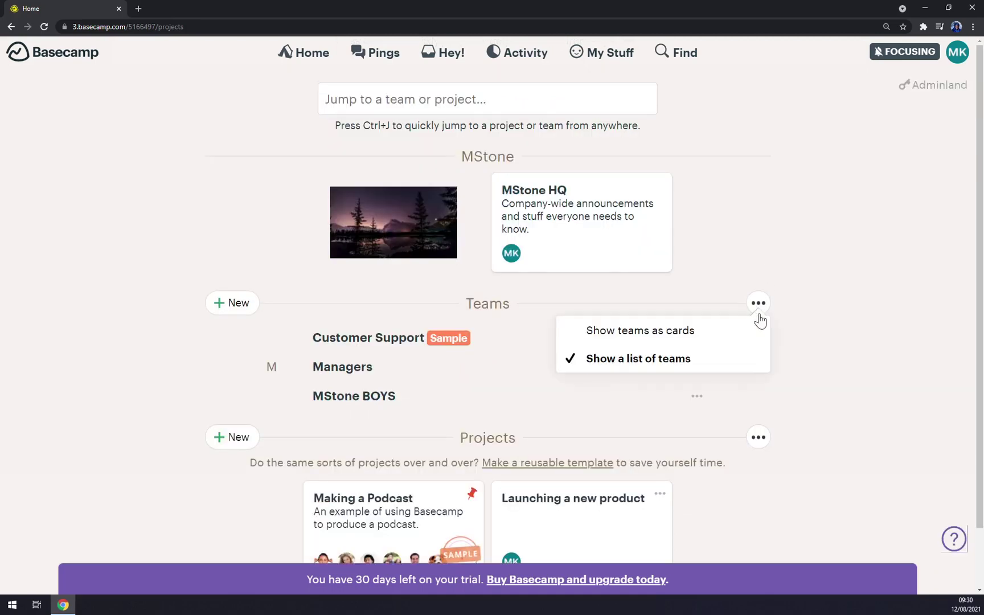
pyautogui.click(736, 336)
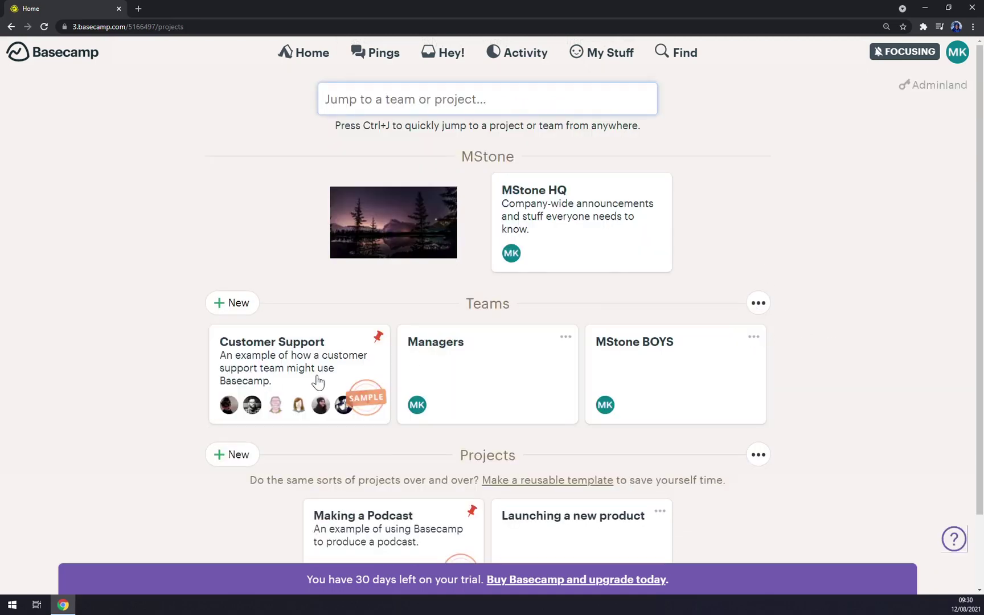
pyautogui.scroll(-2, 319, 304)
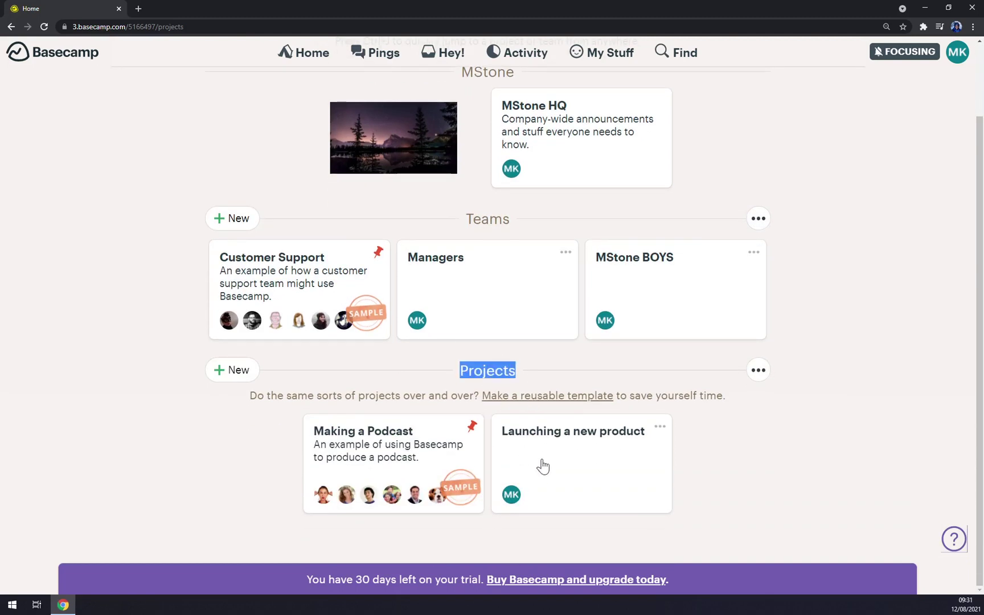
# Create a project named 'Tutorial' and open its card's options menu
pyautogui.click(843, 443)
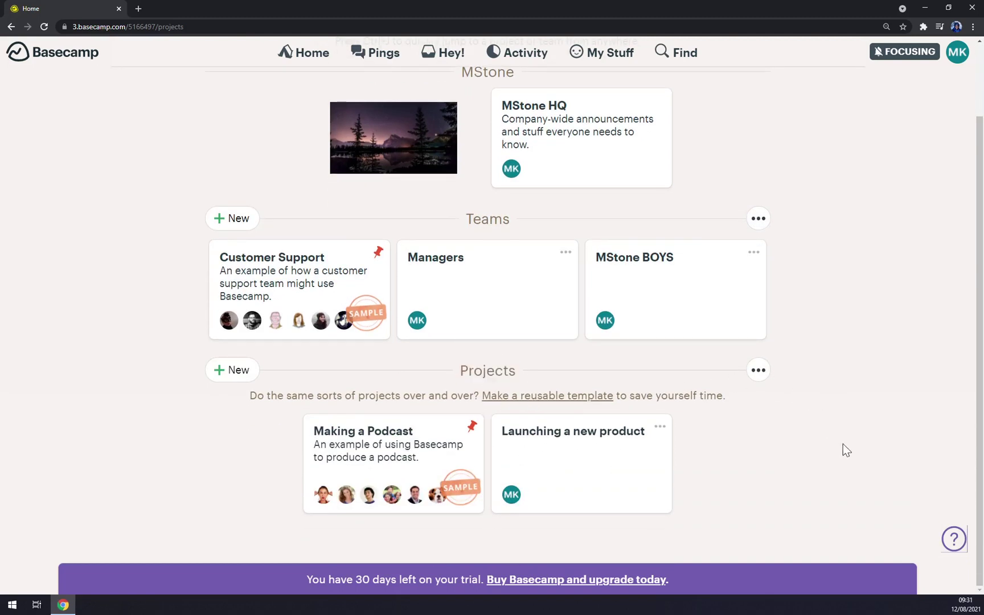
pyautogui.click(243, 370)
pyautogui.write('T')
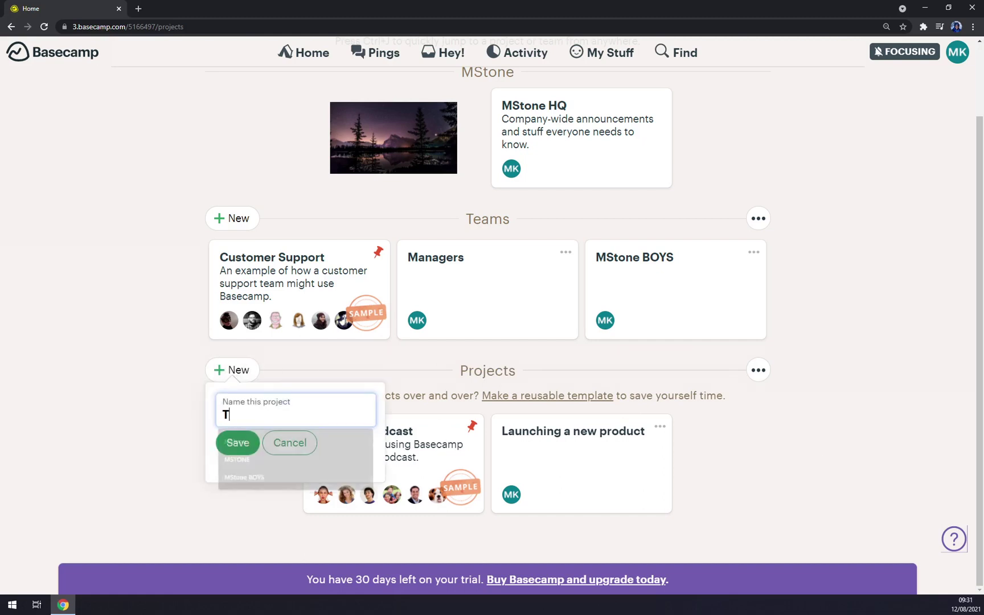
pyautogui.write('utorial')
pyautogui.press('Return')
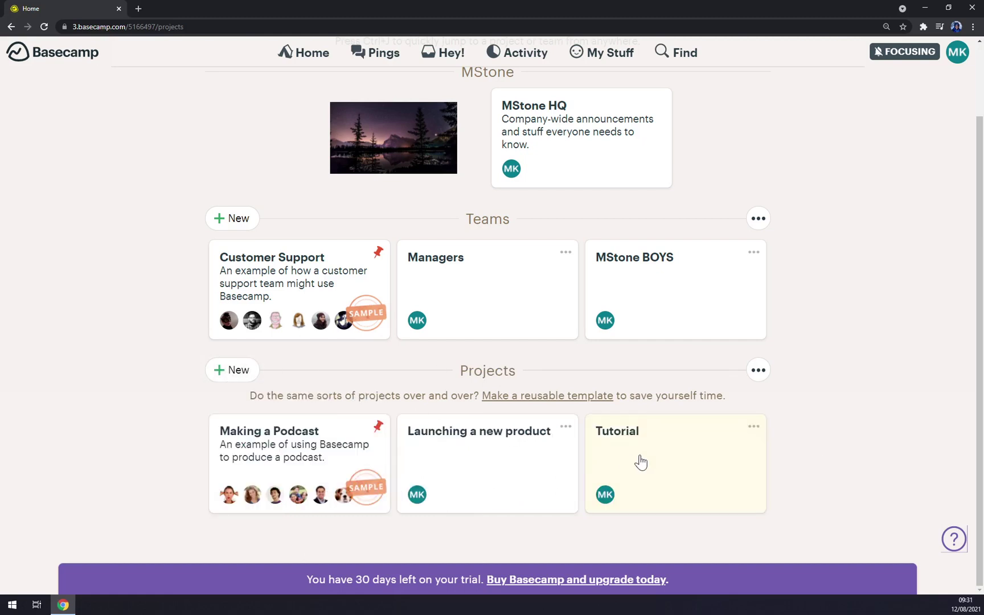
pyautogui.click(753, 427)
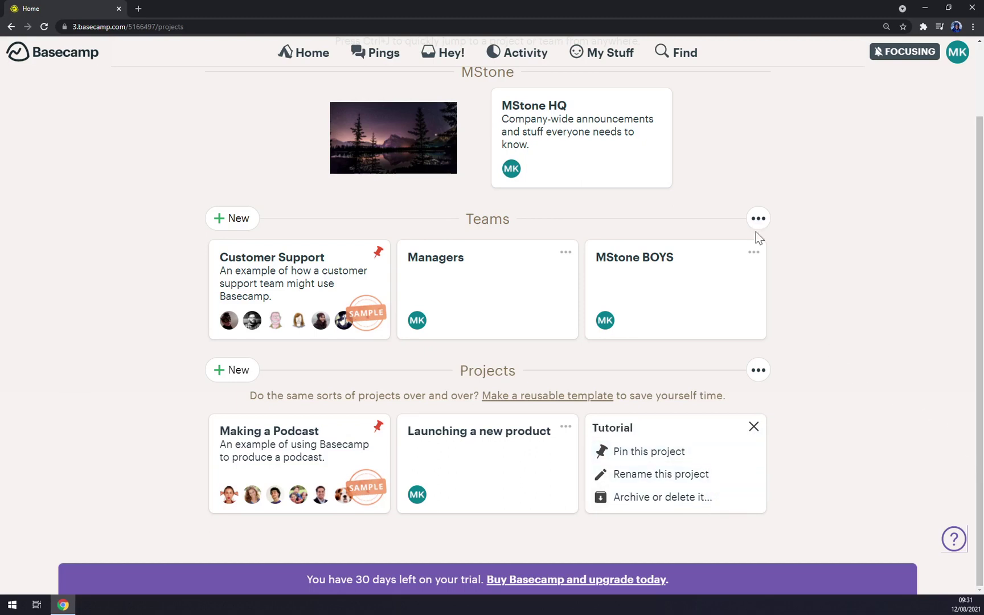
# Open the MStone BOYS card options, then close the Tutorial project's options menu
pyautogui.click(754, 252)
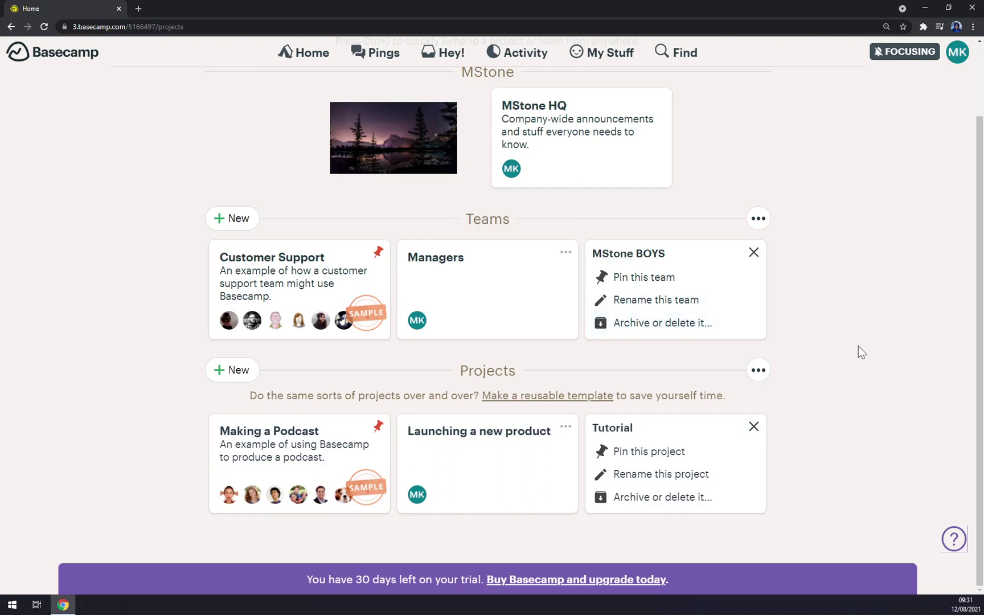
pyautogui.scroll(2, 729, 240)
pyautogui.scroll(-1, 830, 320)
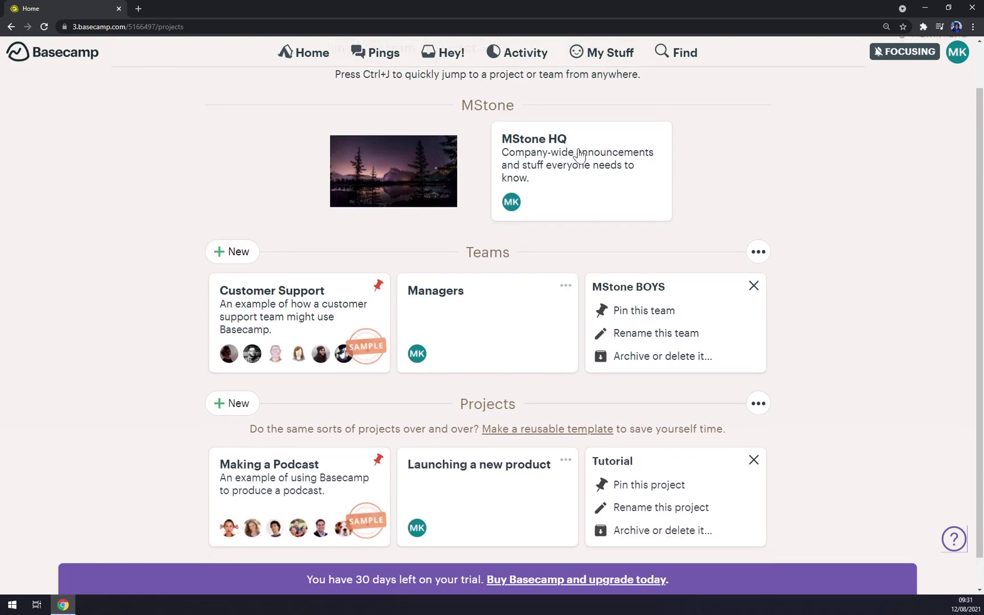
pyautogui.scroll(1, 592, 172)
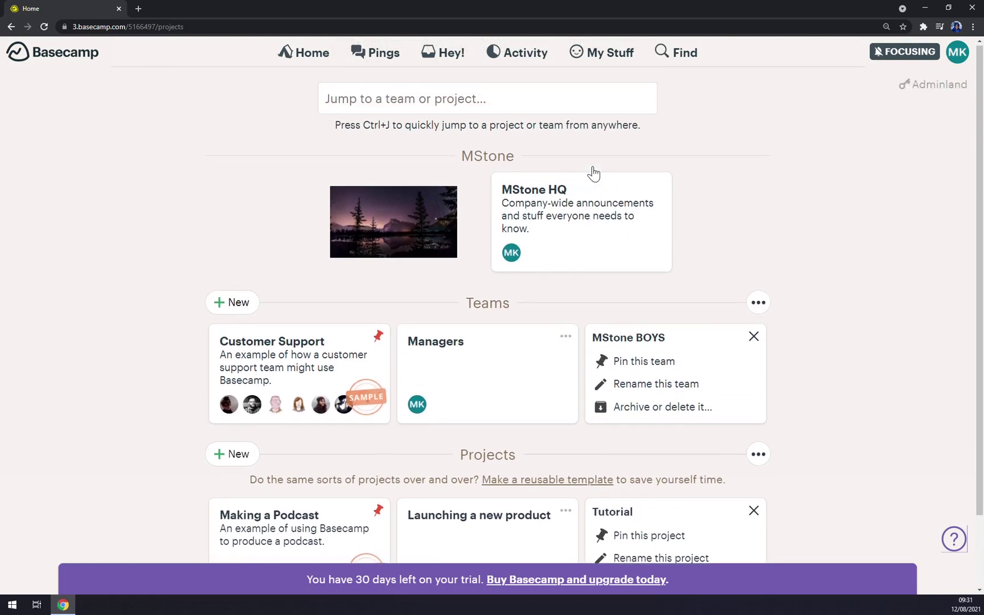
pyautogui.scroll(-2, 871, 438)
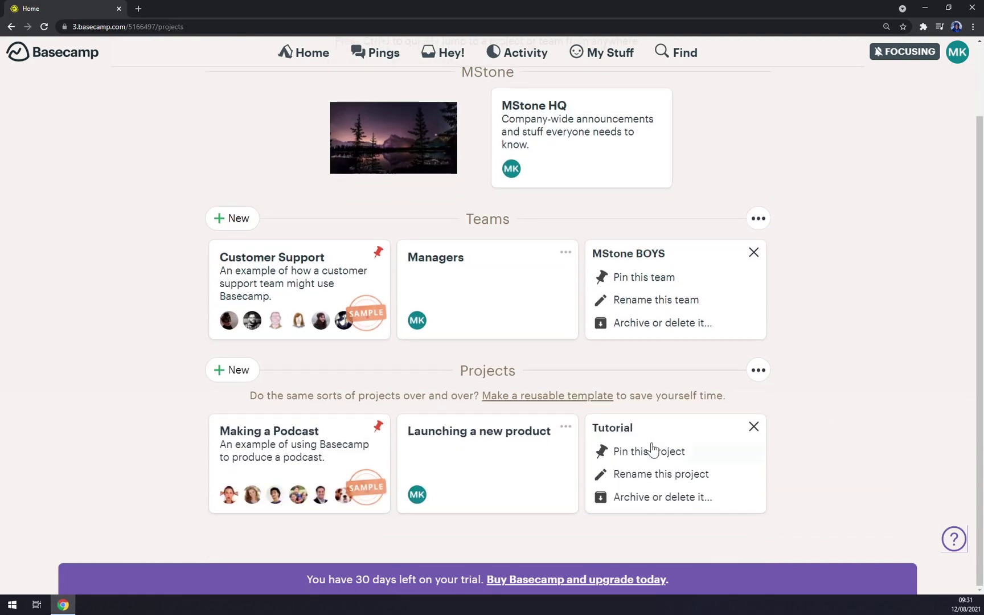
pyautogui.click(754, 426)
# Open the Tutorial project's People page and start inviting a teammate
pyautogui.click(647, 471)
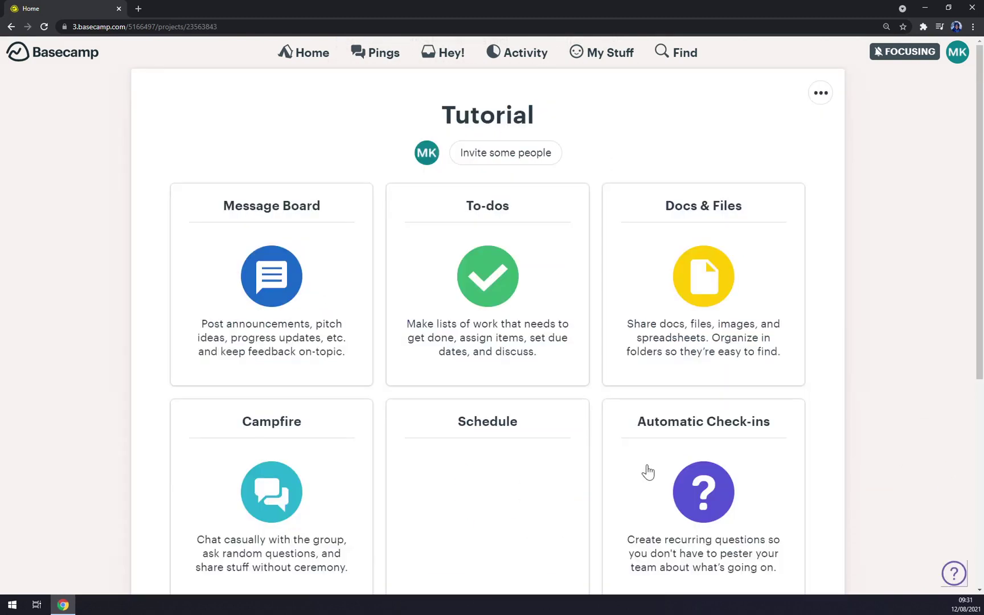
pyautogui.click(517, 162)
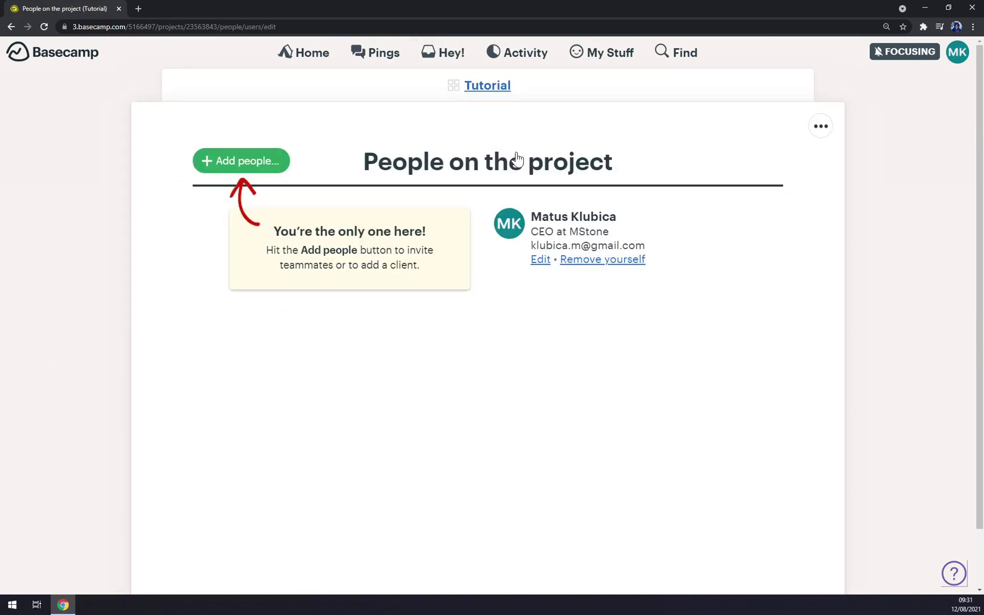
pyautogui.click(260, 166)
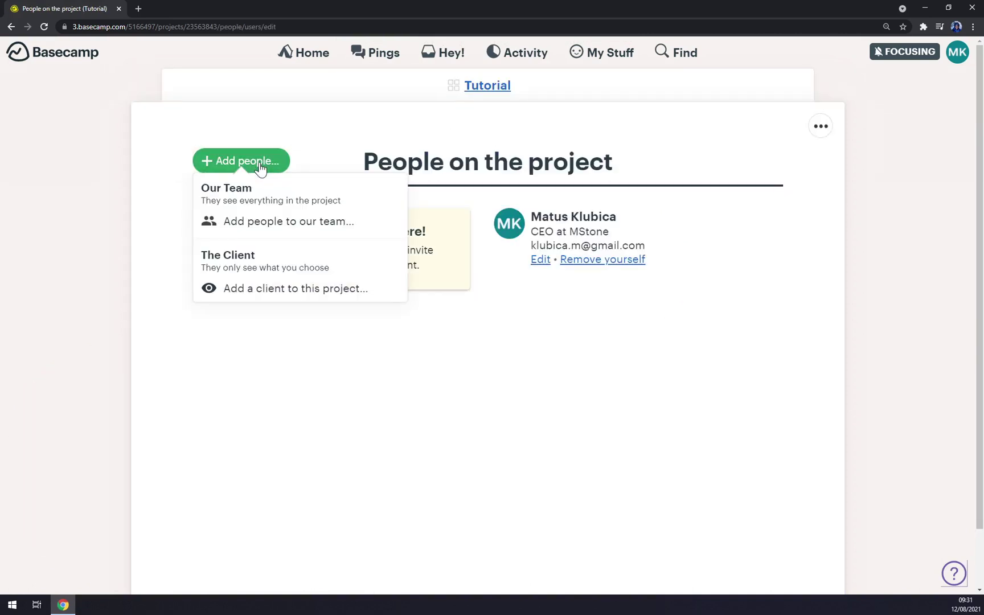
pyautogui.click(343, 227)
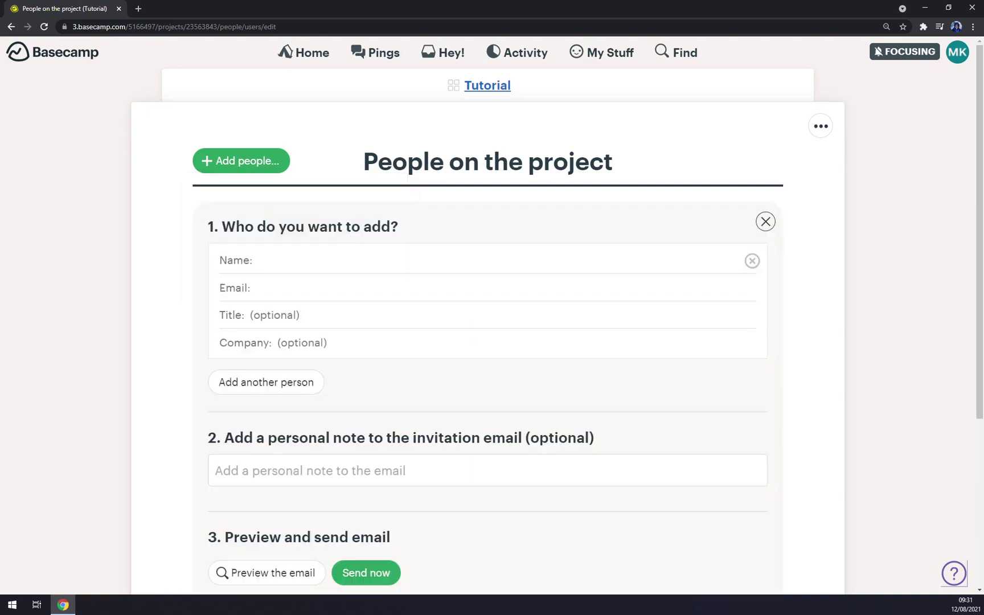
# Fill in the new person's name and title with company 'MStone', removing the extra empty entry
pyautogui.write('Francis')
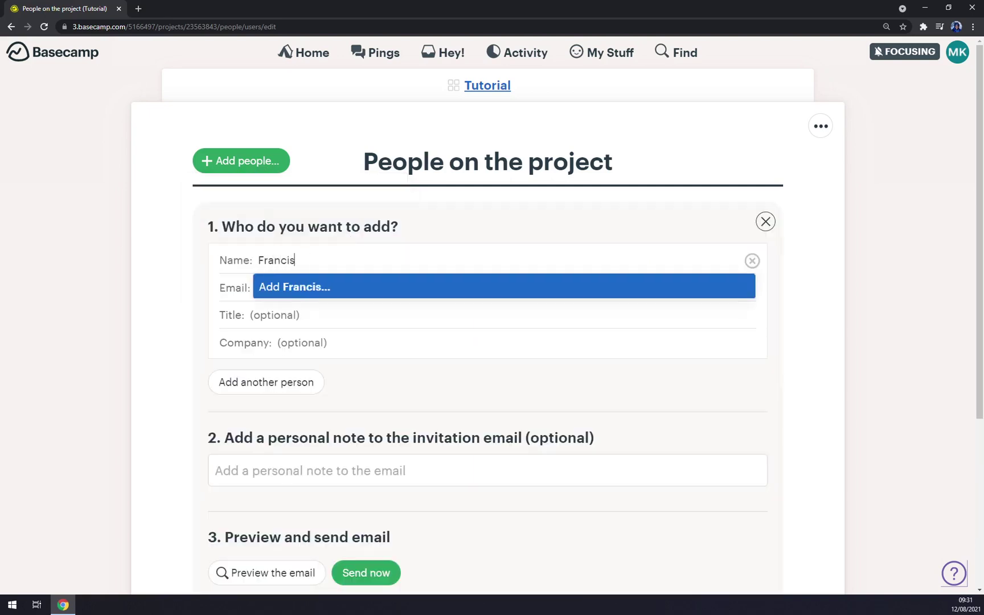
pyautogui.press('Return')
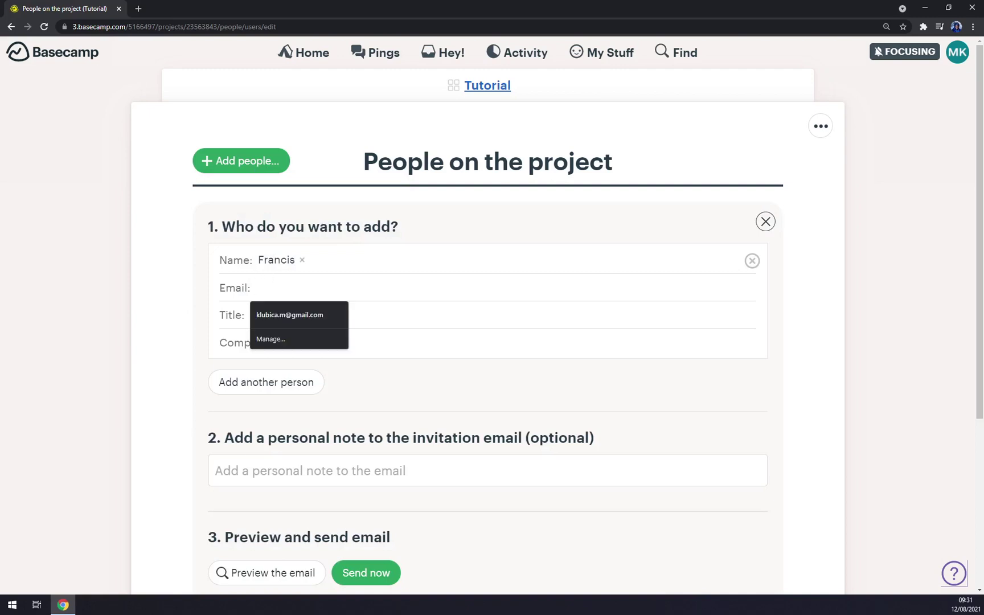
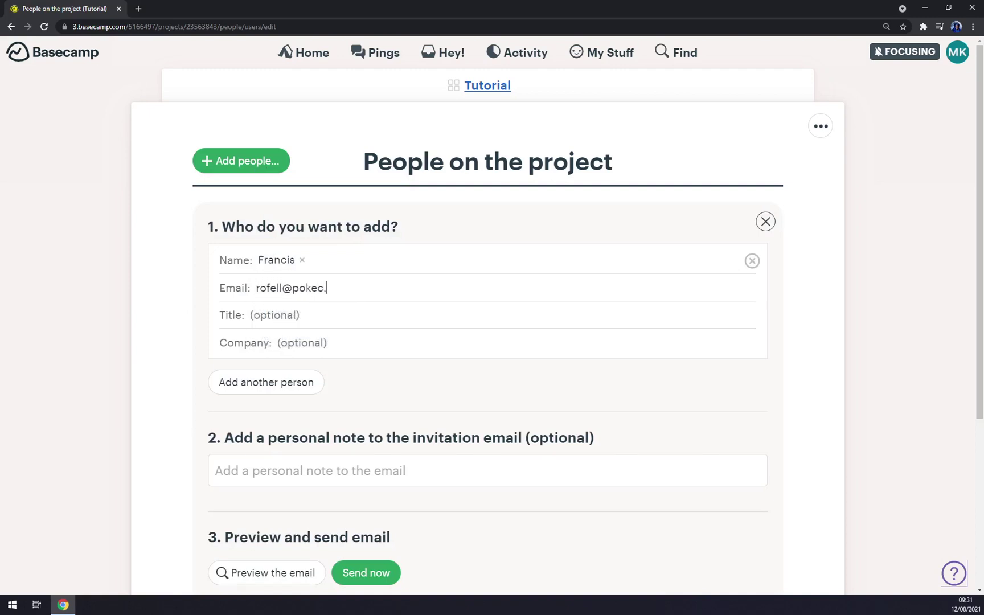
pyautogui.write('Membe')
pyautogui.write('MS')
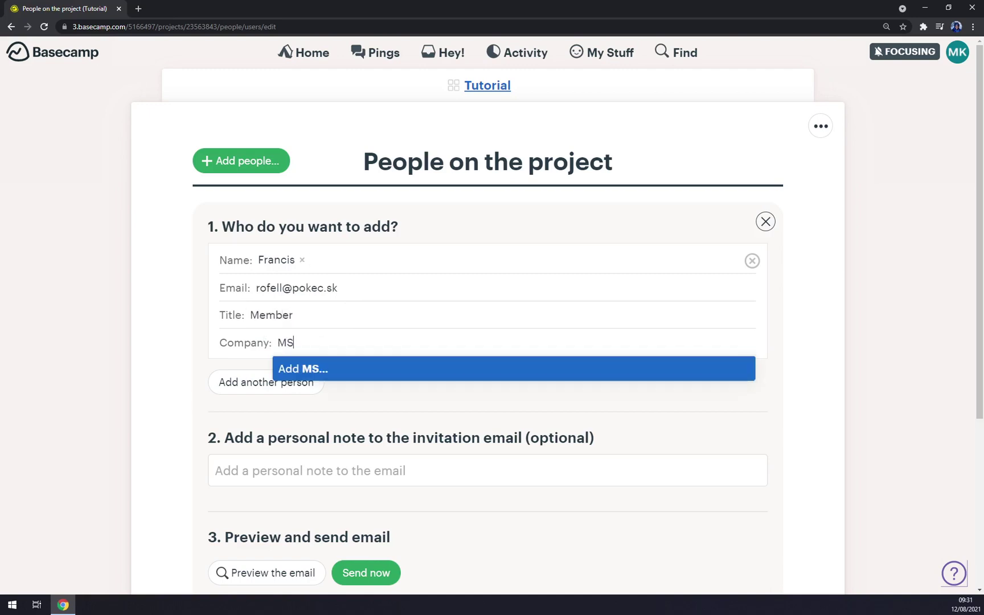
pyautogui.write('tone')
pyautogui.press('Return')
pyautogui.scroll(-3, 370, 407)
pyautogui.click(269, 181)
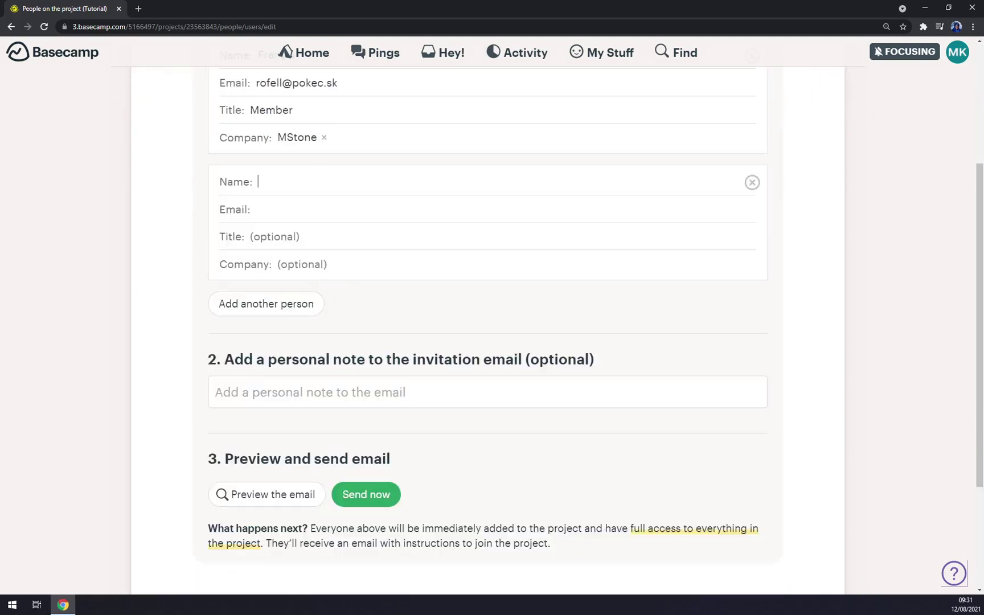
pyautogui.click(751, 182)
pyautogui.scroll(-1, 376, 285)
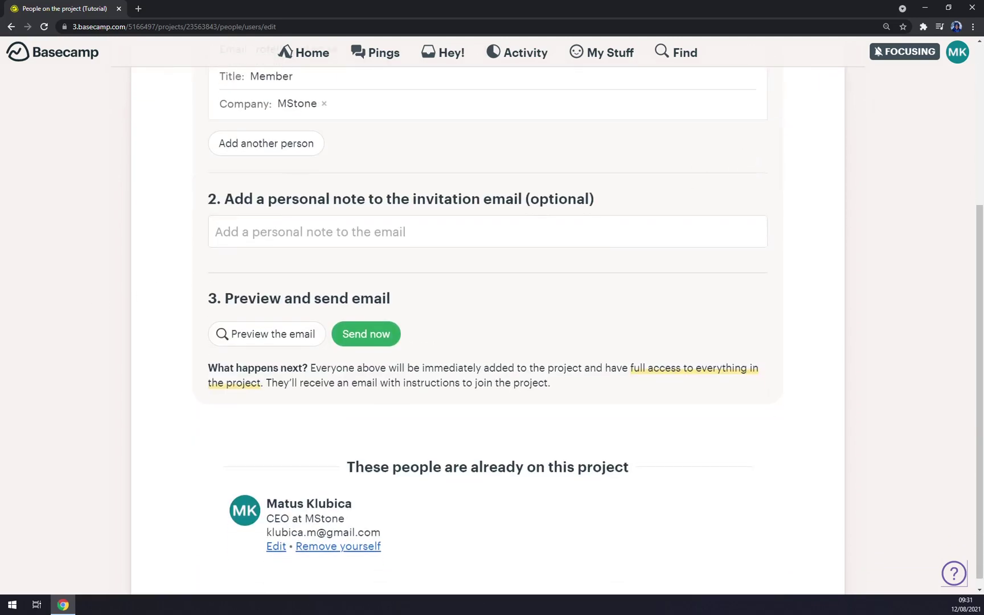
# Leave the invitation note empty, preview the email, and send the invitation
pyautogui.click(376, 238)
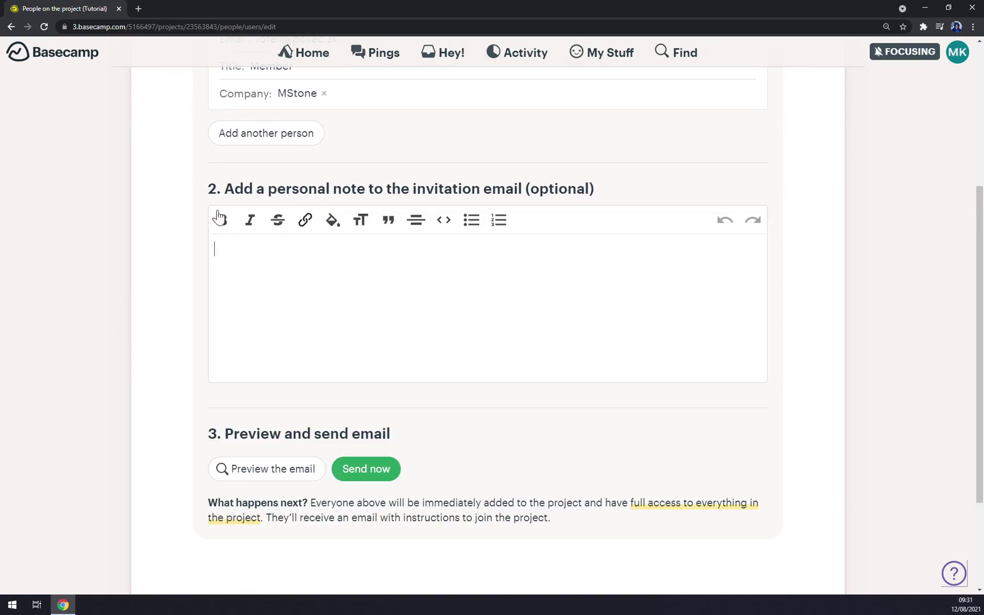
pyautogui.click(176, 259)
pyautogui.scroll(-3, 182, 262)
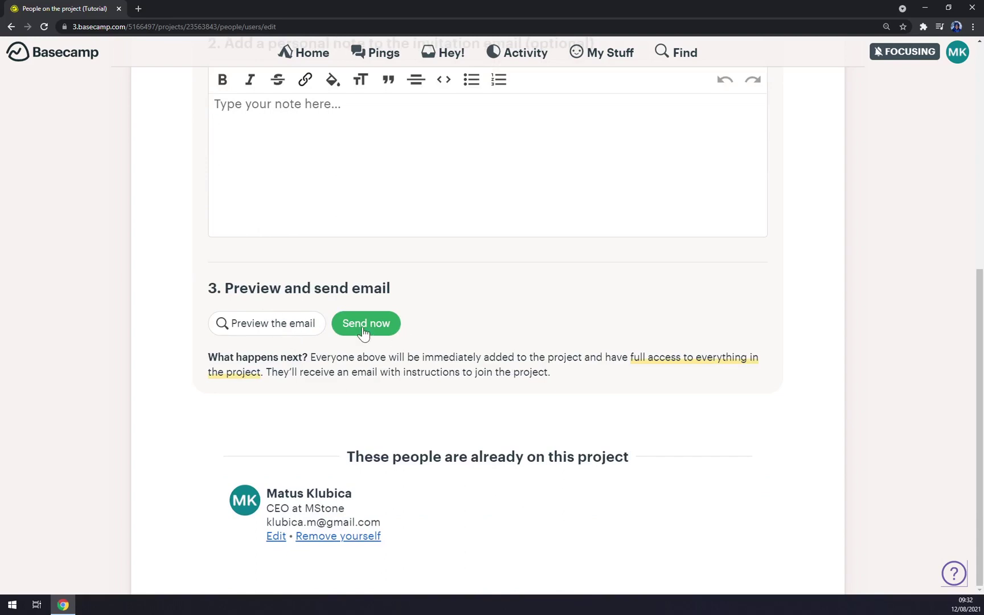
pyautogui.click(296, 326)
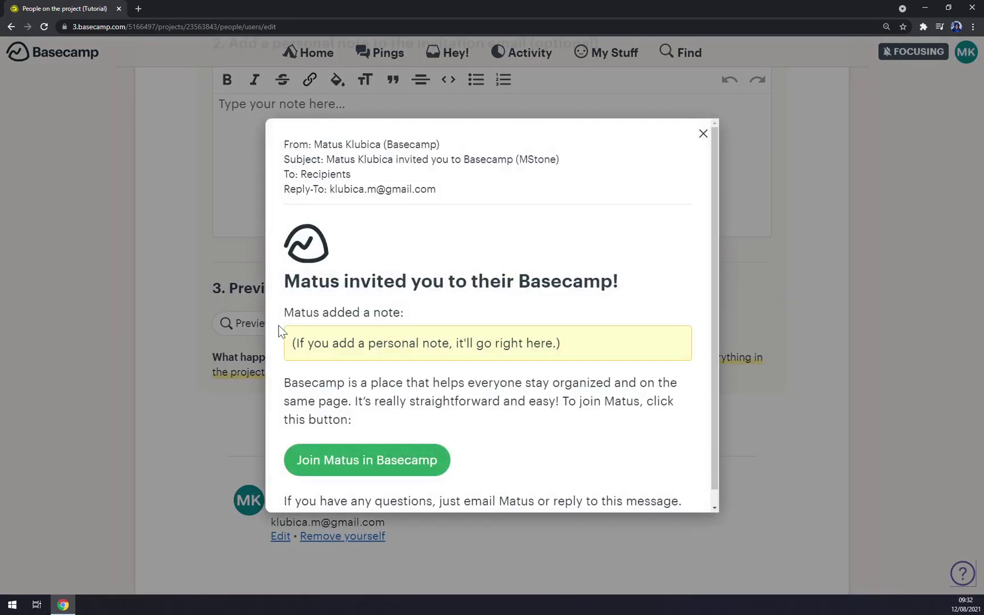
pyautogui.click(703, 134)
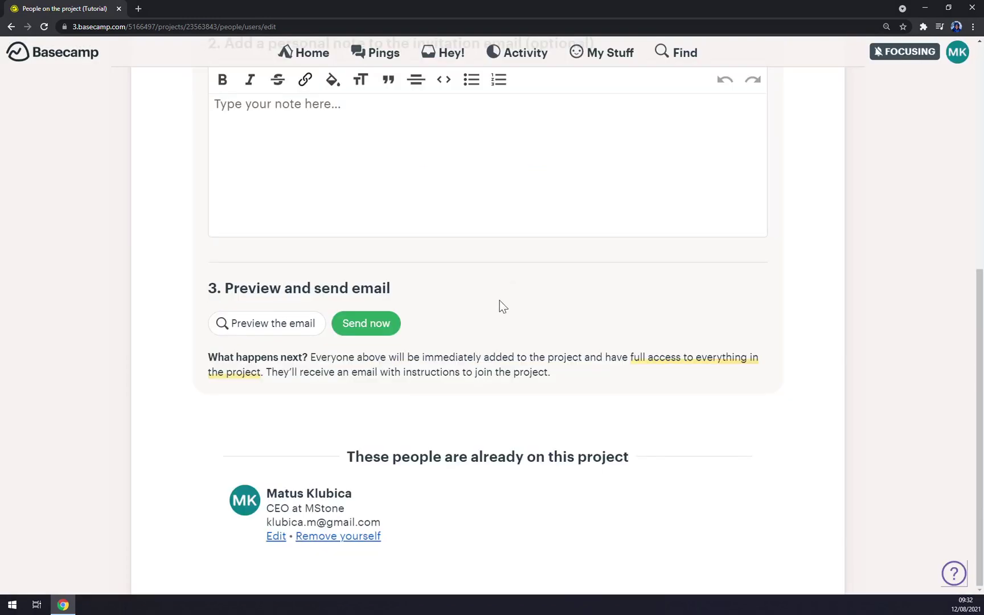
pyautogui.click(397, 328)
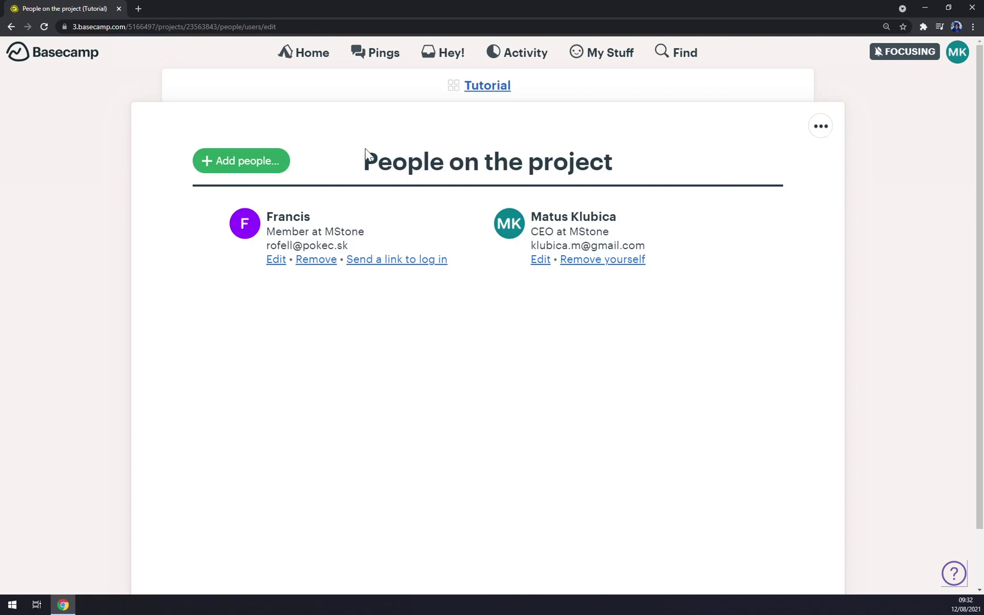
# Look at the Tutorial project's message board, then return to the project
pyautogui.click(501, 85)
pyautogui.scroll(-2, 681, 255)
pyautogui.scroll(2, 633, 290)
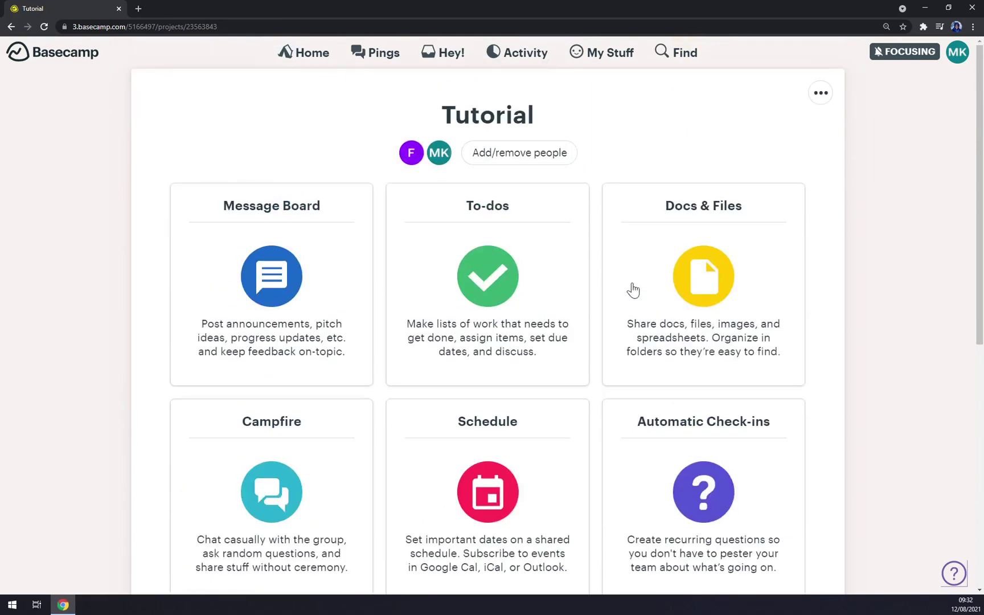
pyautogui.click(300, 261)
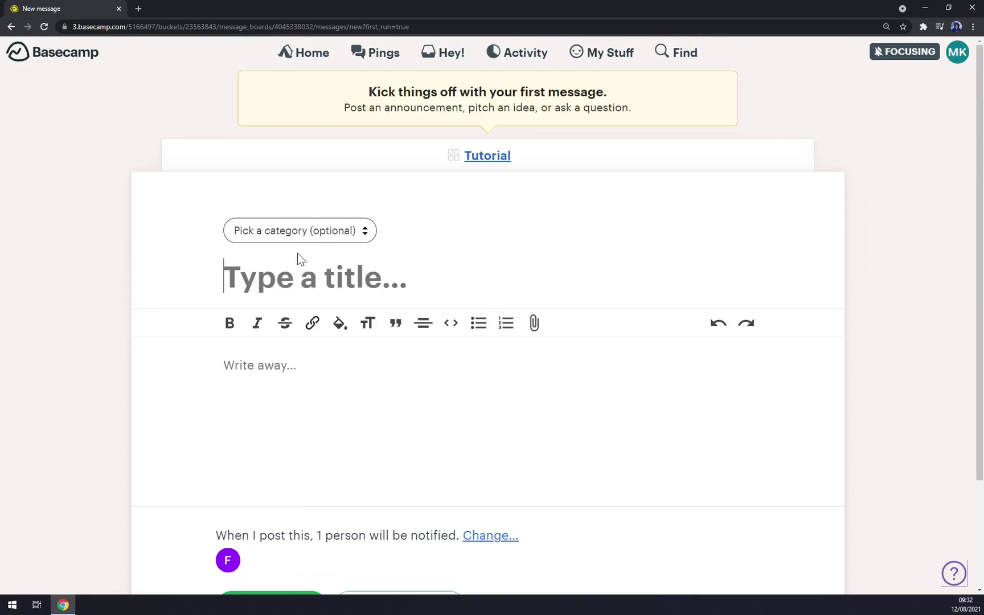
pyautogui.click(487, 159)
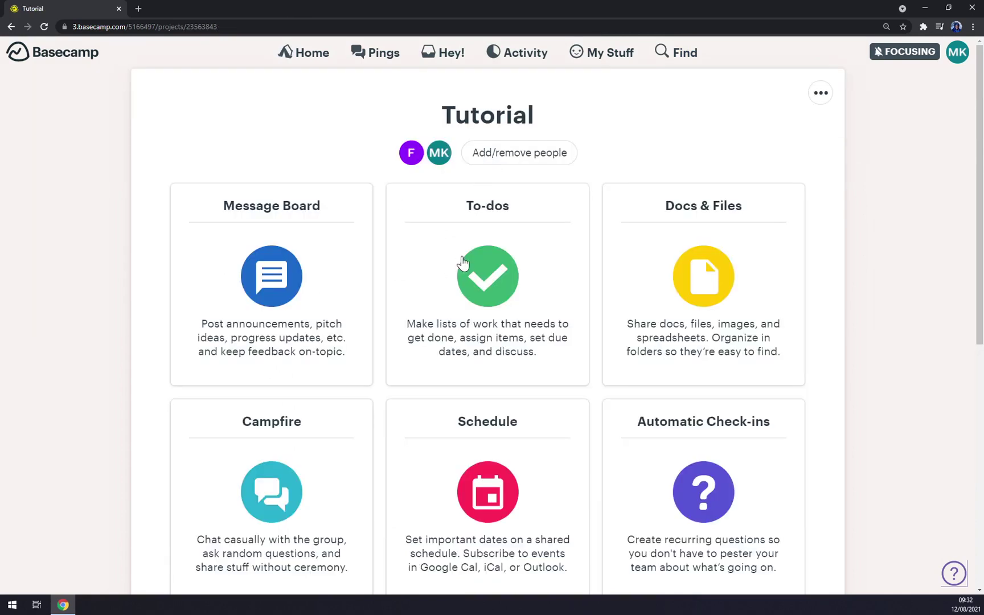
# Create a to-do list named 'Basecamp' in the Tutorial project
pyautogui.click(464, 263)
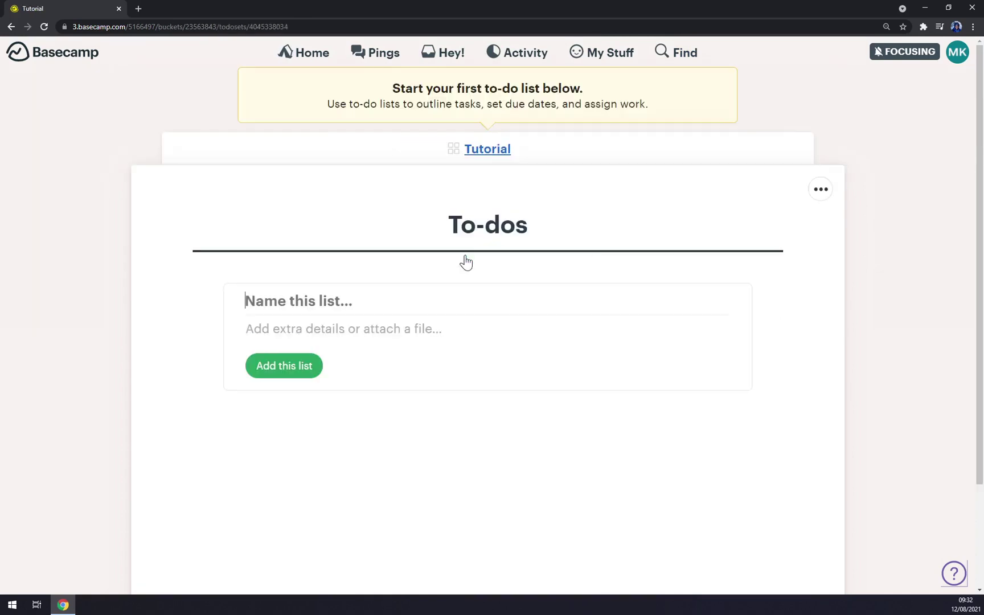
pyautogui.click(292, 319)
pyautogui.click(280, 367)
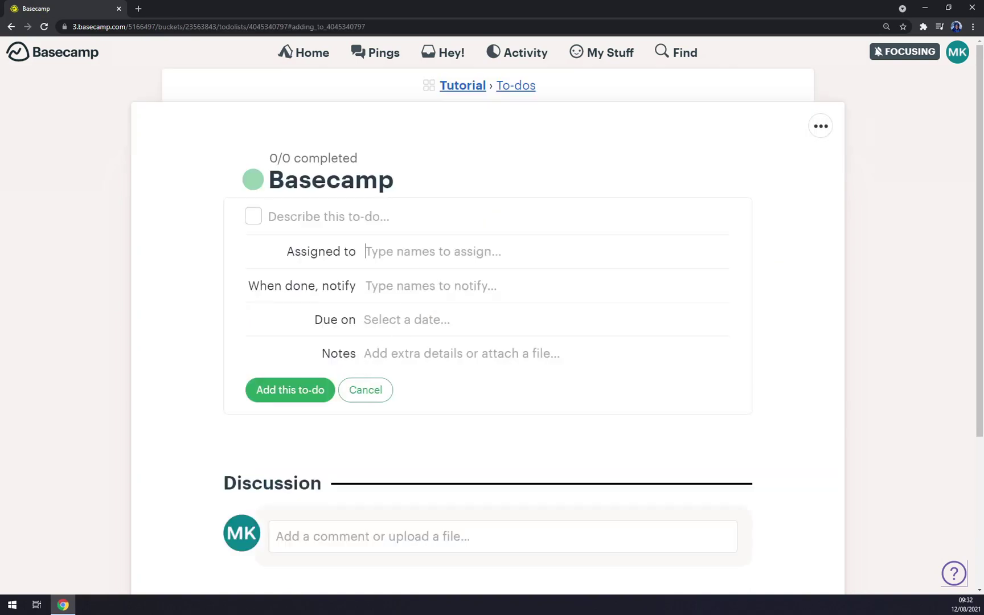
# Add a 'Tutorial' to-do assigned to the new member, who is also notified when done
pyautogui.write('fra')
pyautogui.click(430, 278)
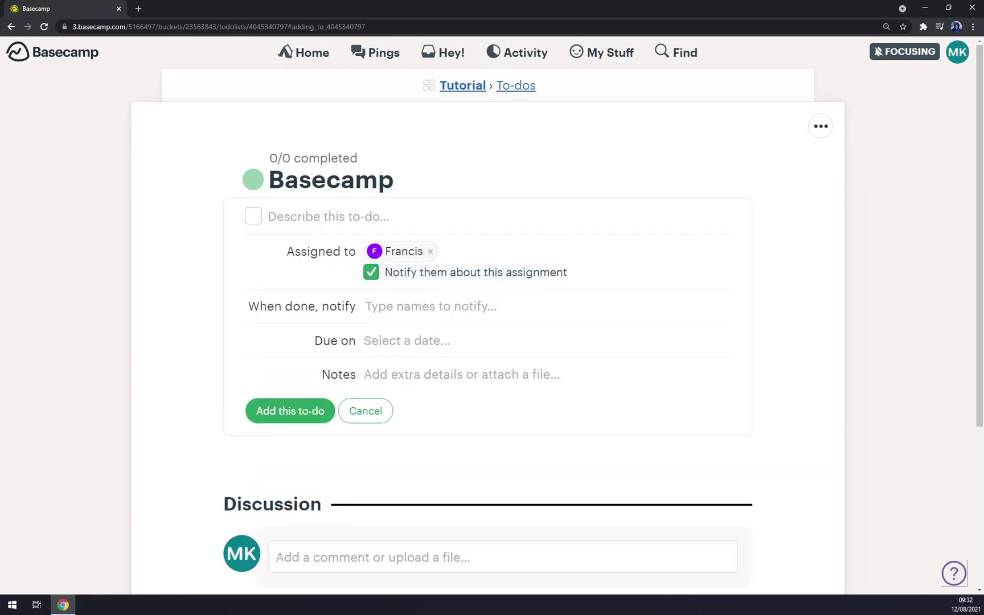
pyautogui.write('fra')
pyautogui.click(409, 329)
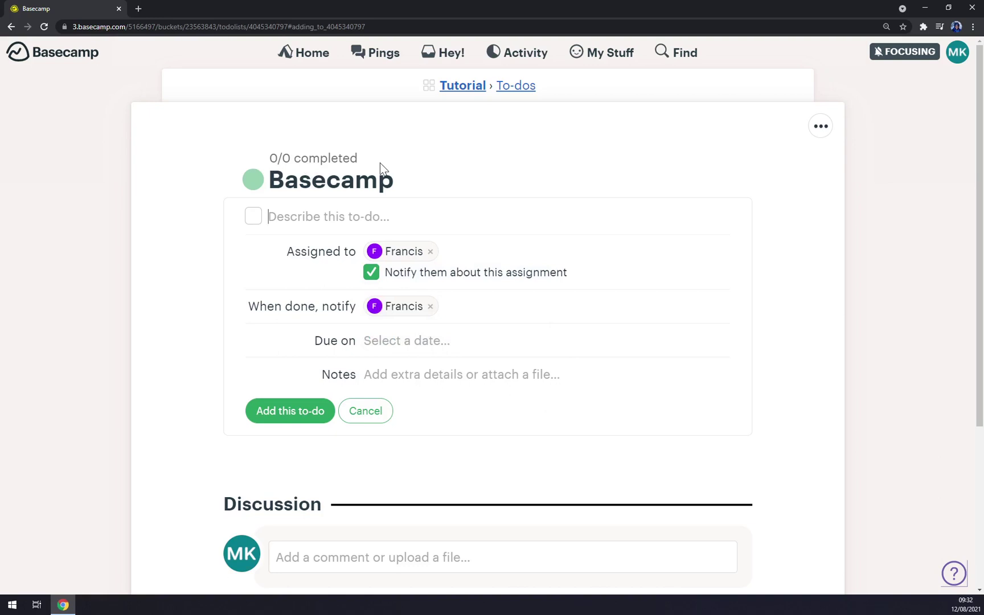
pyautogui.write('Tutorial')
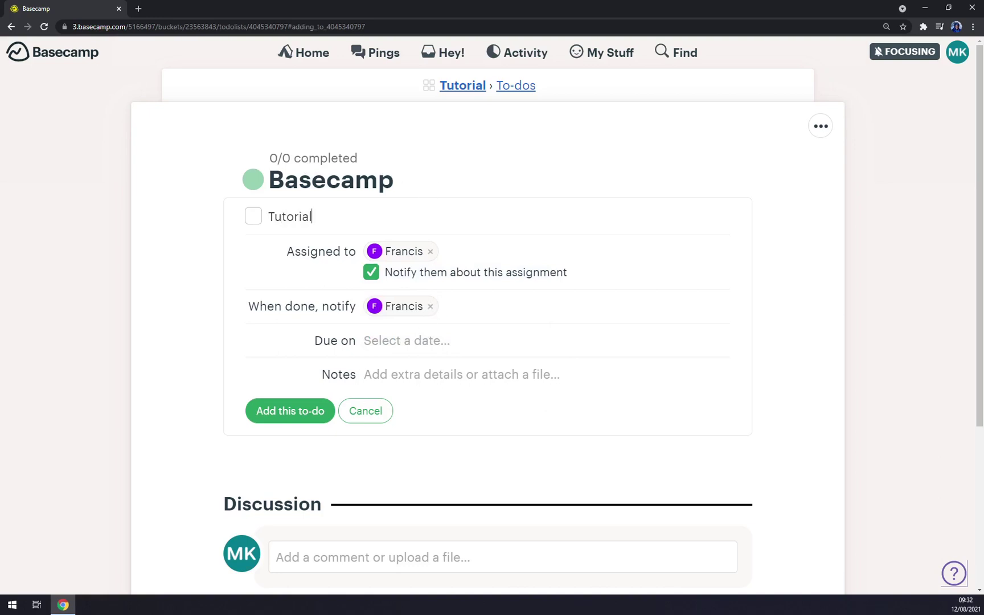
pyautogui.press('Return')
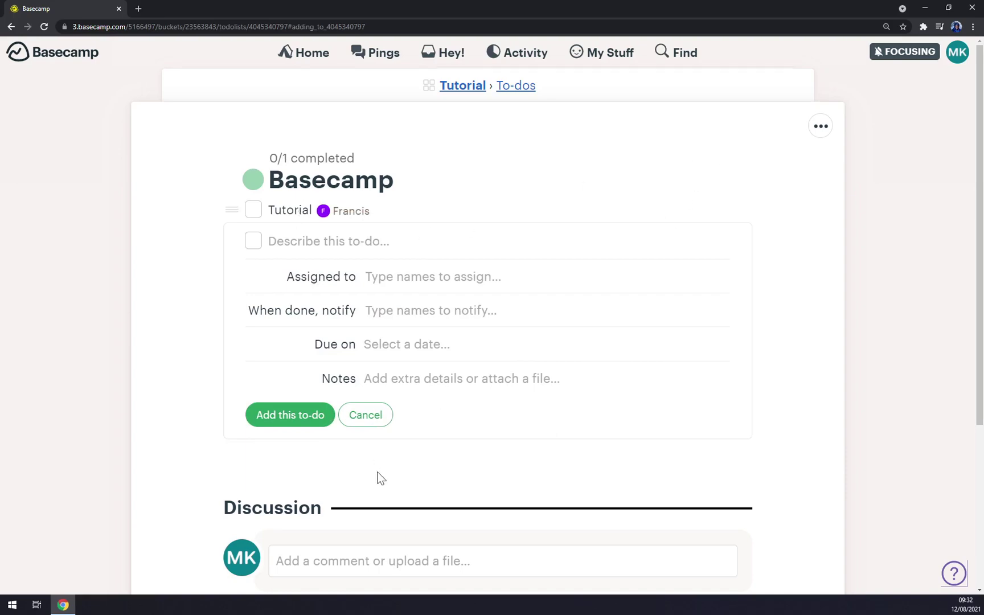
pyautogui.scroll(-4, 377, 476)
pyautogui.scroll(4, 397, 460)
pyautogui.click(472, 90)
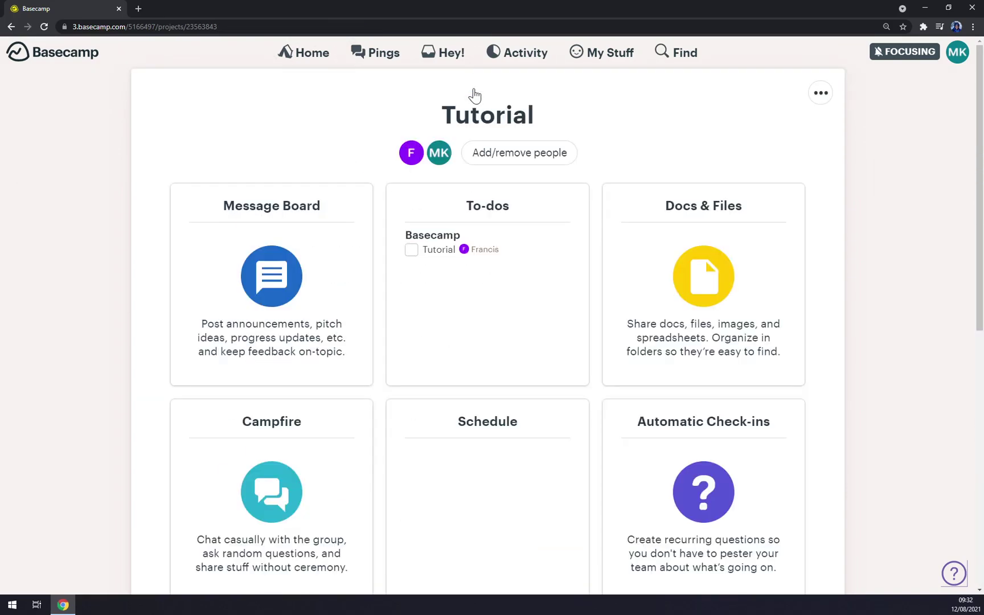
pyautogui.doubleClick(487, 115)
pyautogui.click(261, 149)
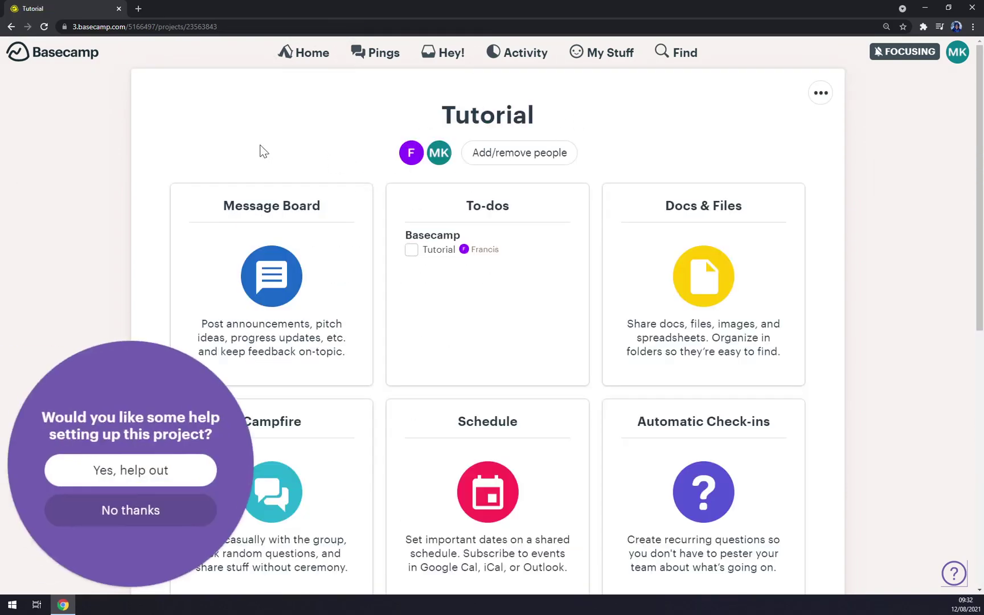
pyautogui.click(171, 516)
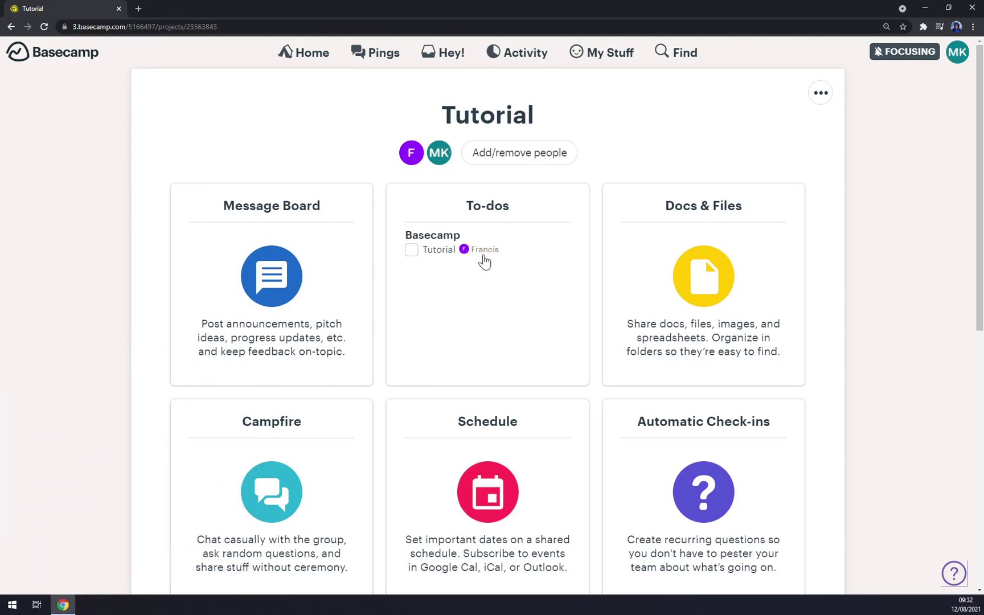
pyautogui.scroll(-3, 713, 290)
pyautogui.scroll(3, 713, 290)
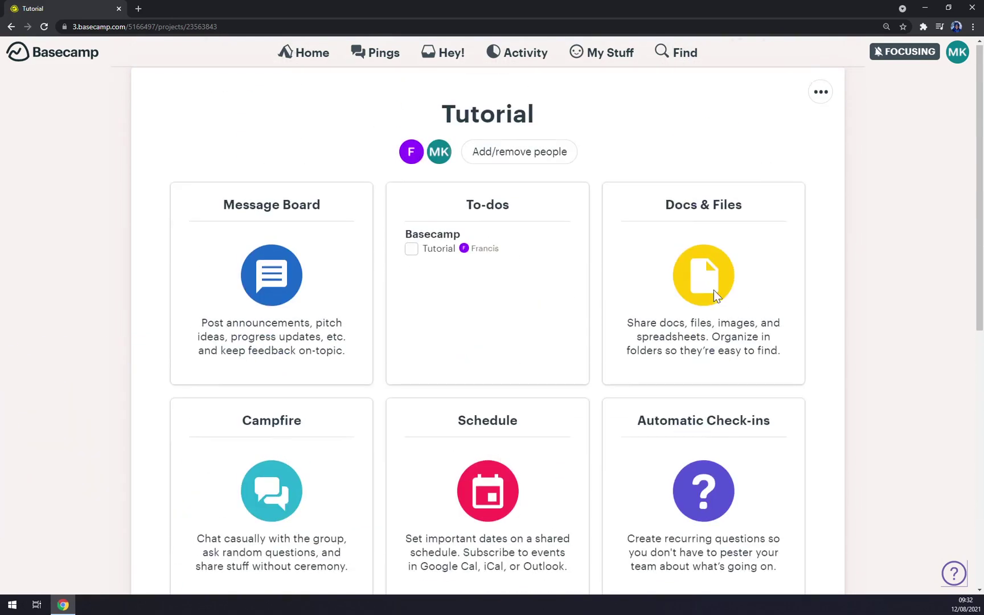
pyautogui.scroll(-2, 687, 271)
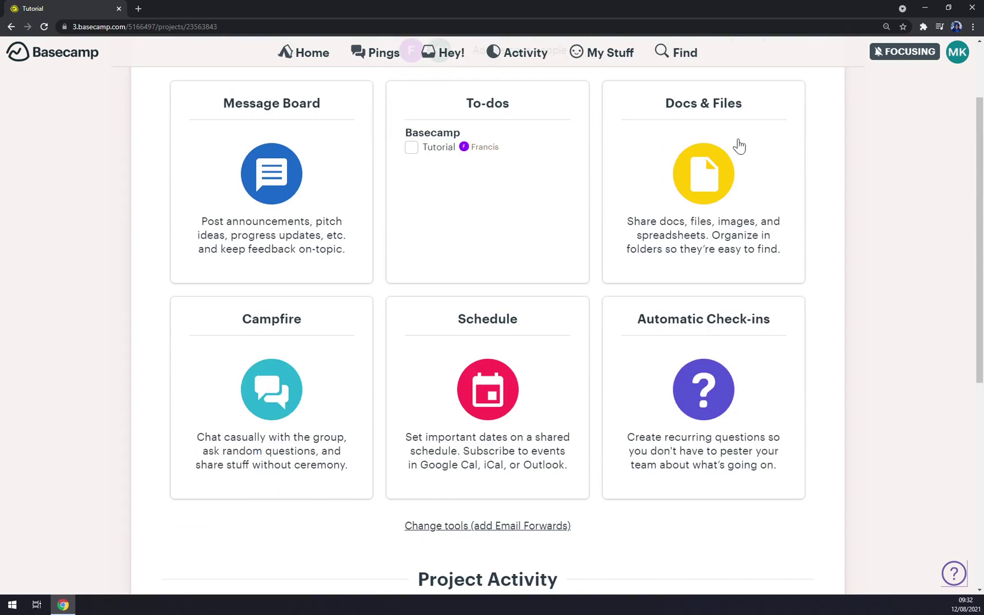
pyautogui.scroll(-6, 797, 398)
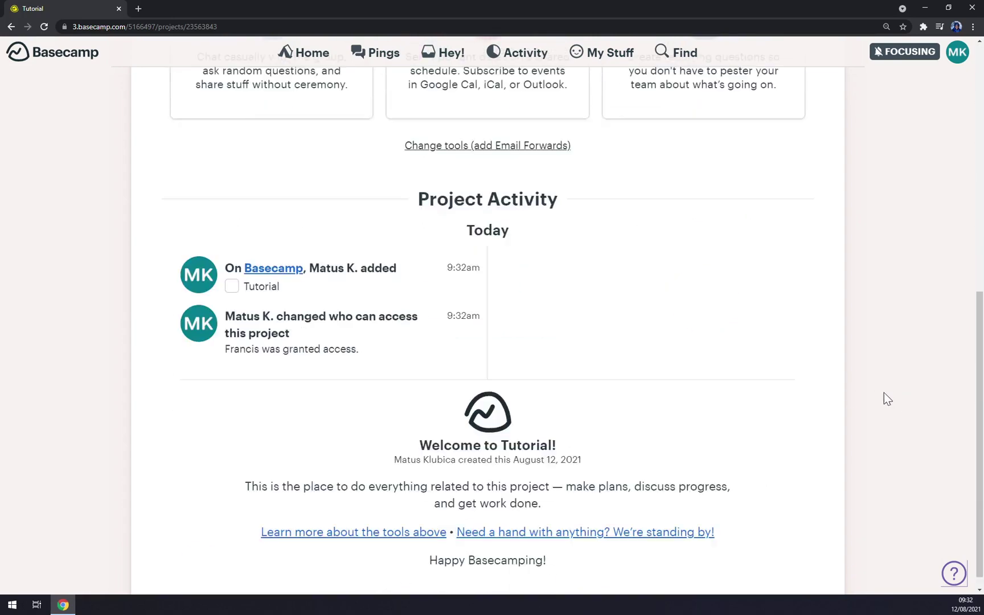
pyautogui.scroll(8, 565, 358)
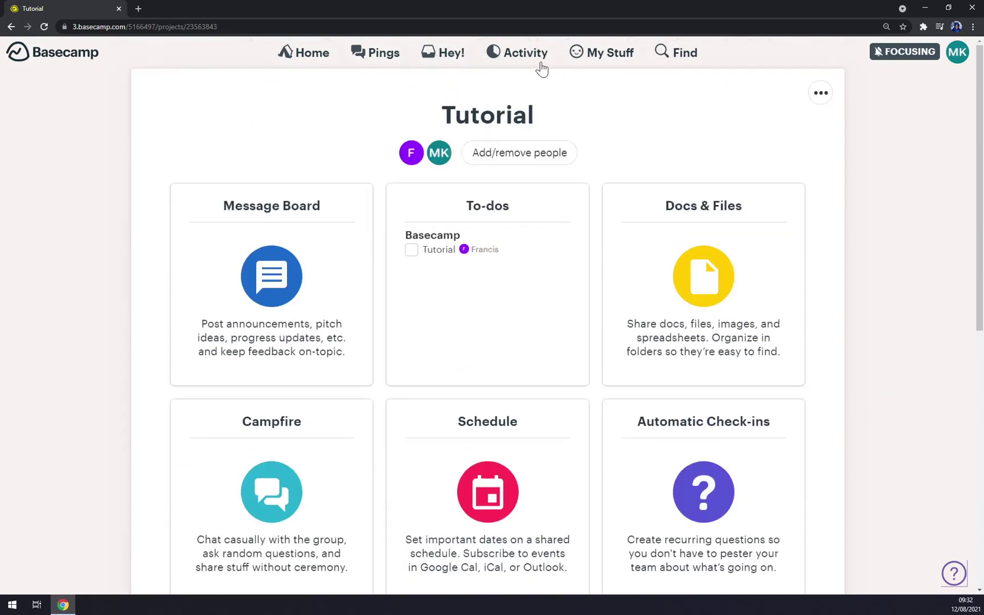
# Browse the Latest activity and Someone's assignments reports
pyautogui.click(538, 61)
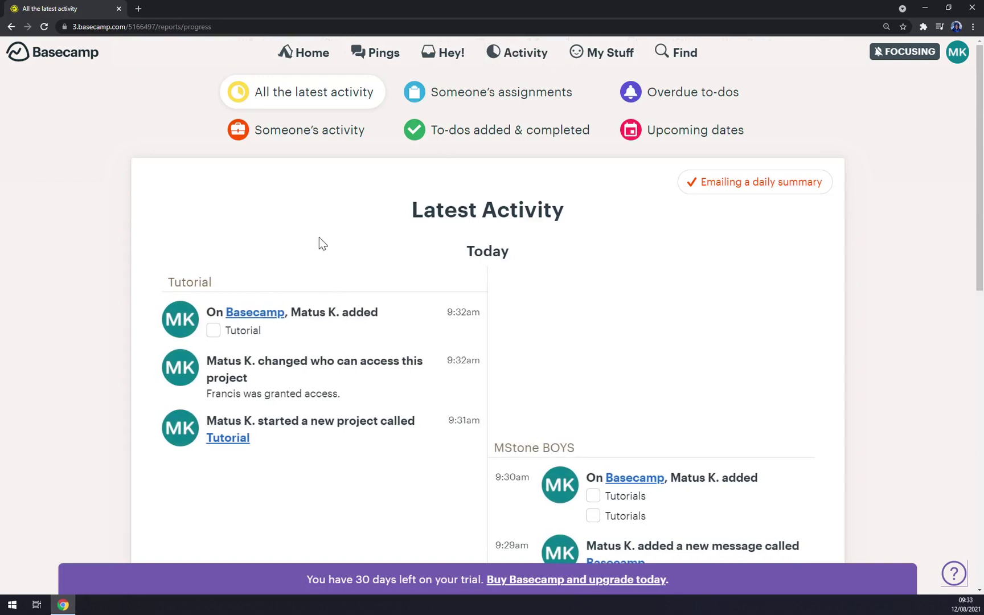
pyautogui.click(462, 93)
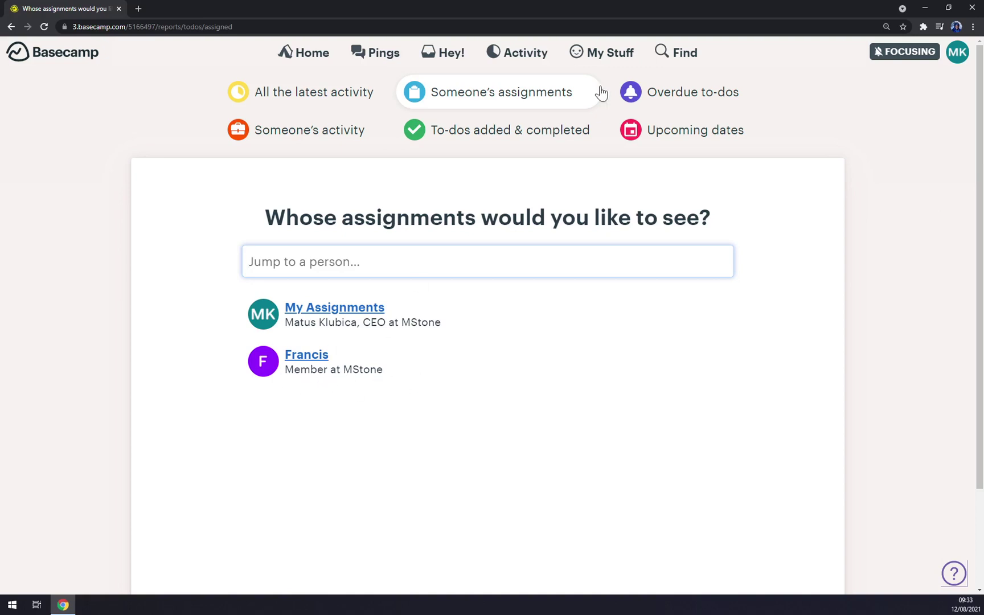
pyautogui.click(310, 93)
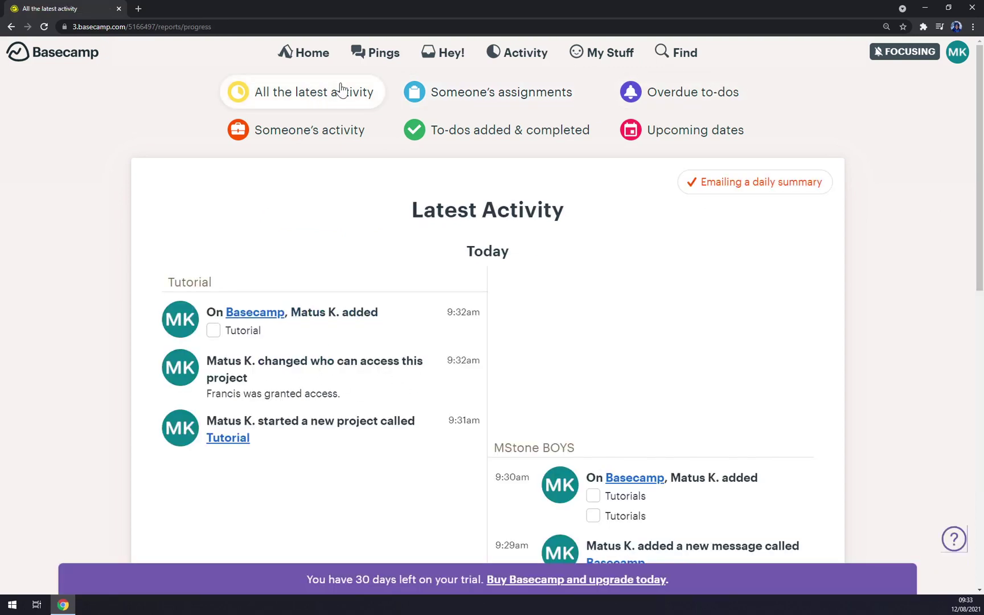
pyautogui.click(538, 91)
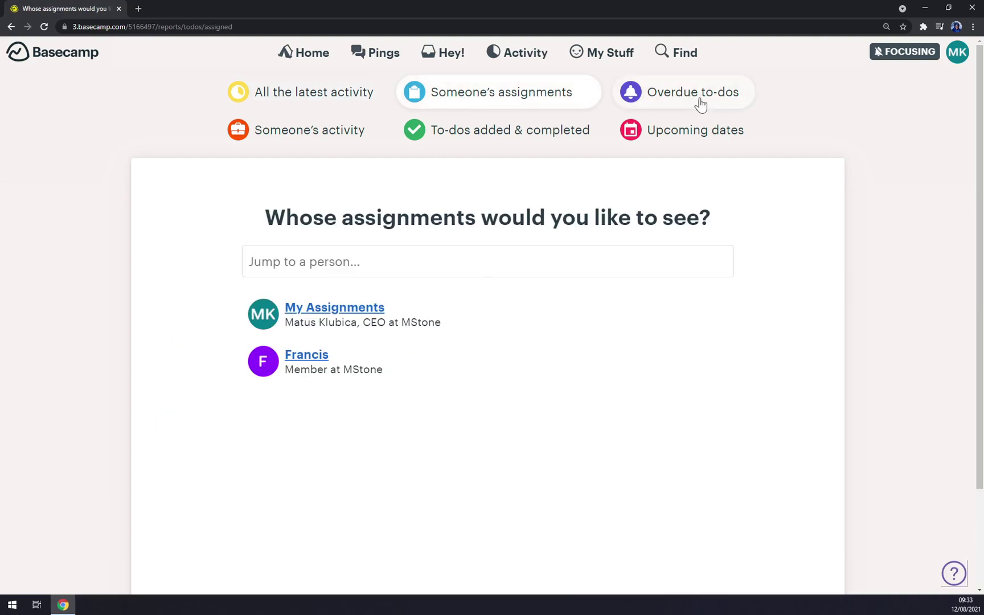
# Check the Overdue to-dos and To-dos added & completed reports, then return to the Home overview
pyautogui.click(726, 101)
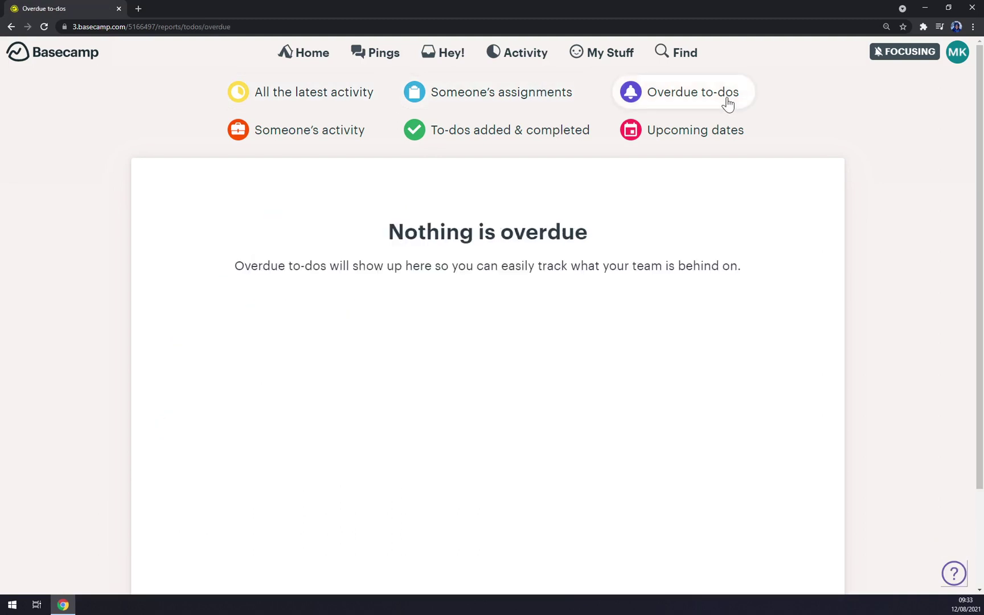
pyautogui.click(322, 136)
pyautogui.click(518, 138)
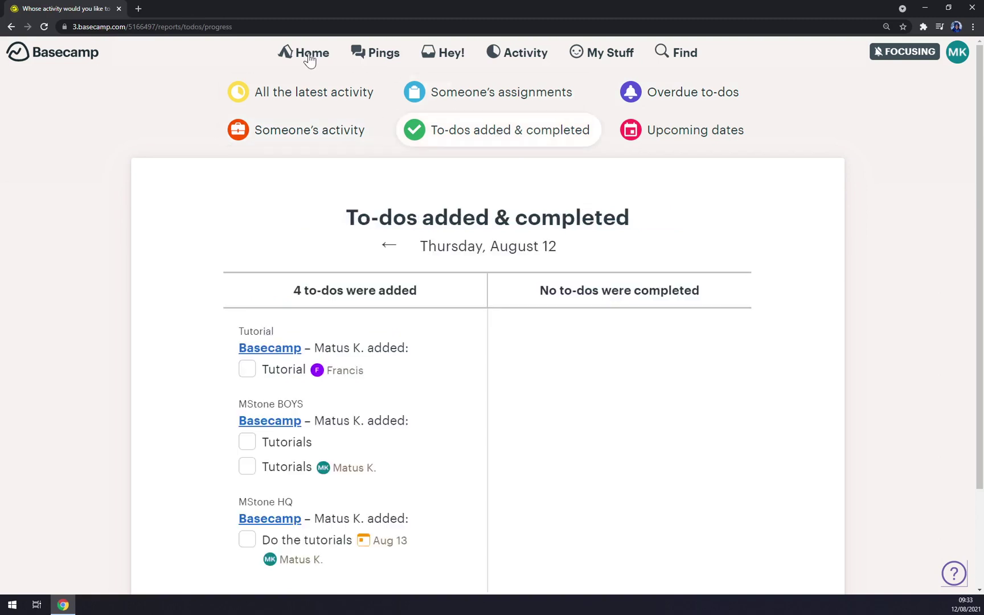
pyautogui.click(310, 59)
pyautogui.scroll(-2, 493, 246)
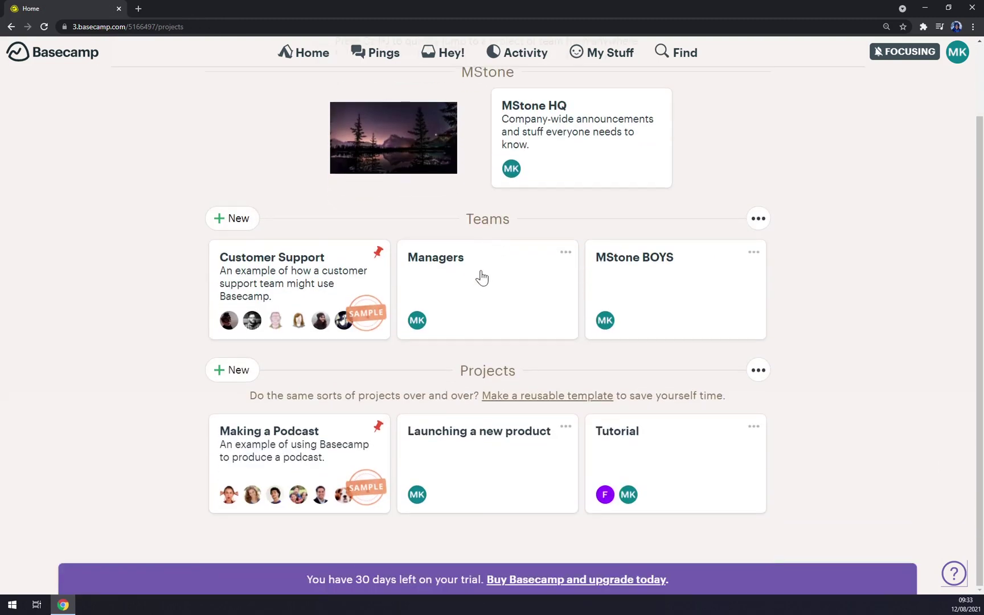